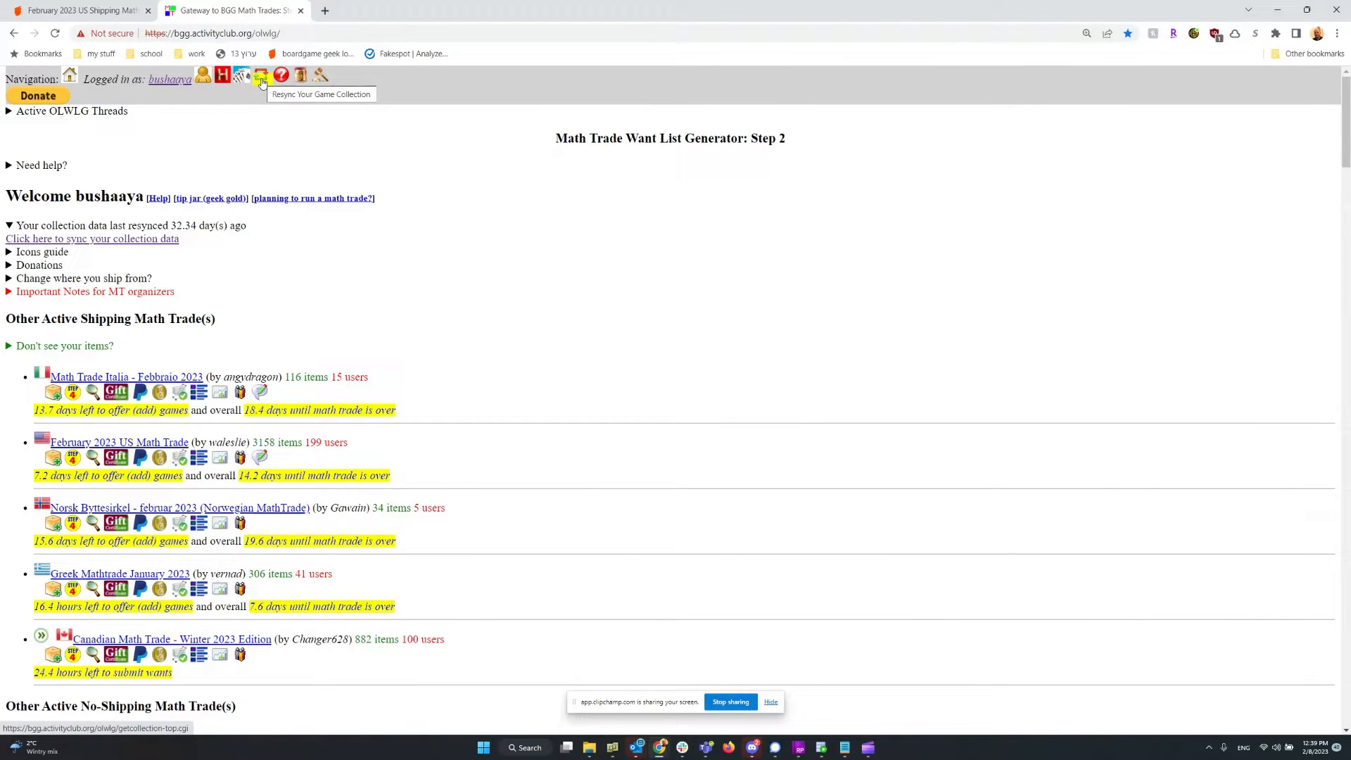
Resync the game collection data from BGG in the Math Trade Want List Generator.
left_click(262, 83)
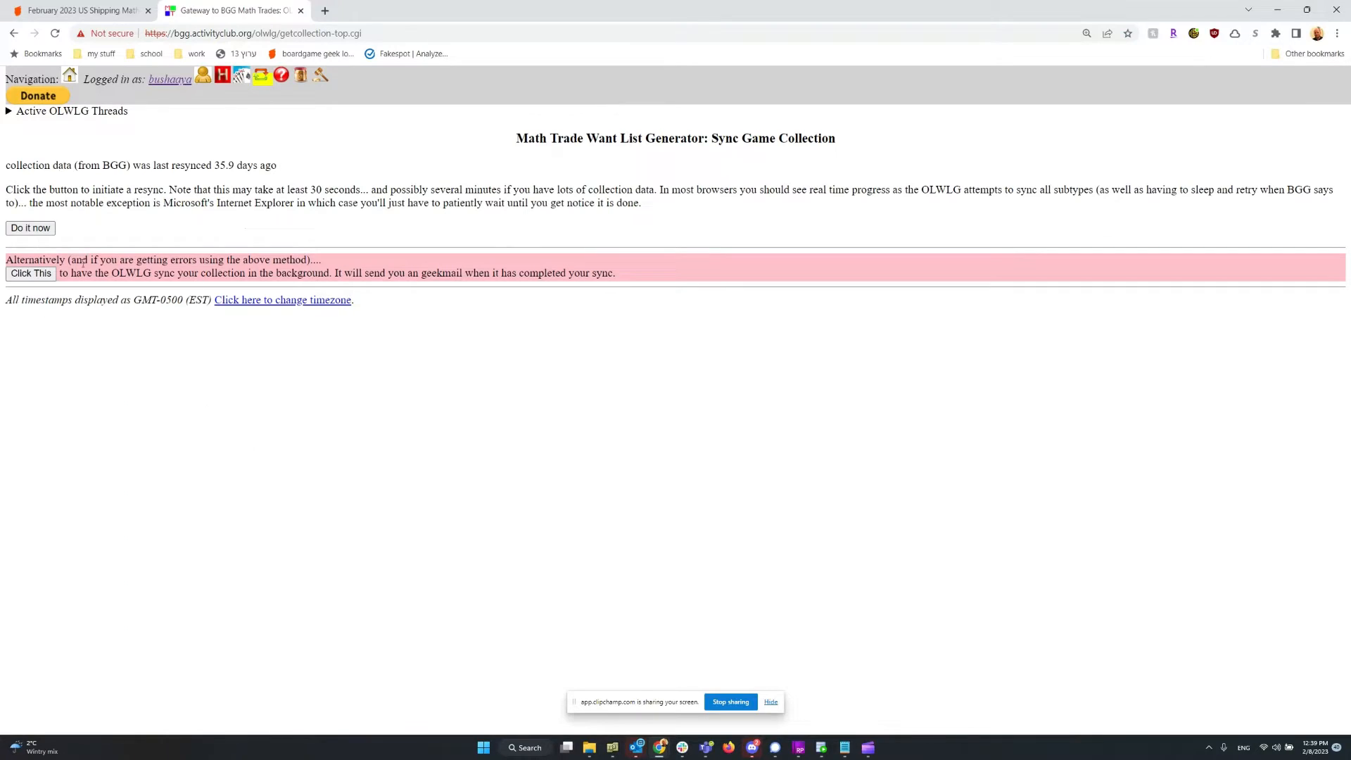
left_click(43, 229)
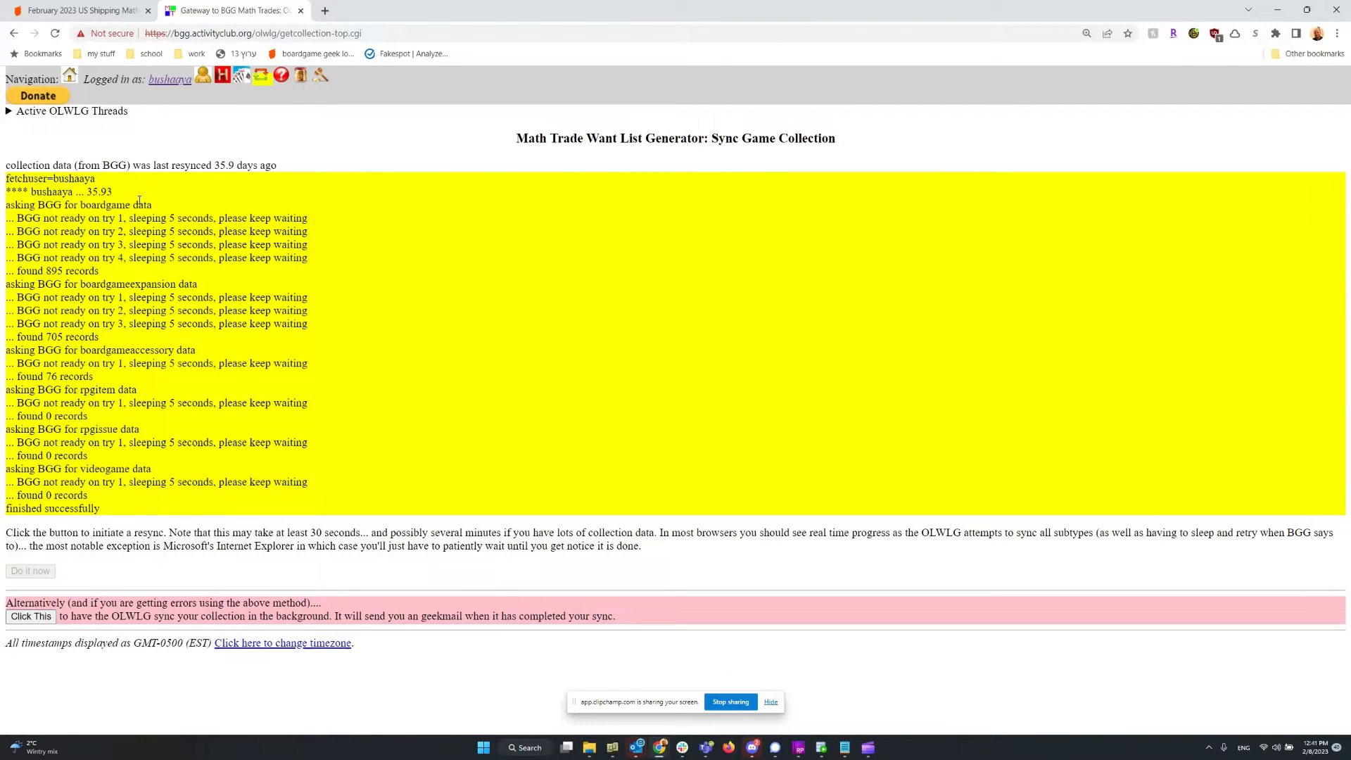
From the February 2023 US math trade discussion thread, open the trade geeklist and the wishlist in separate tabs, and return to the thread.
left_click(97, 13)
scroll(527, 514, "up", 6)
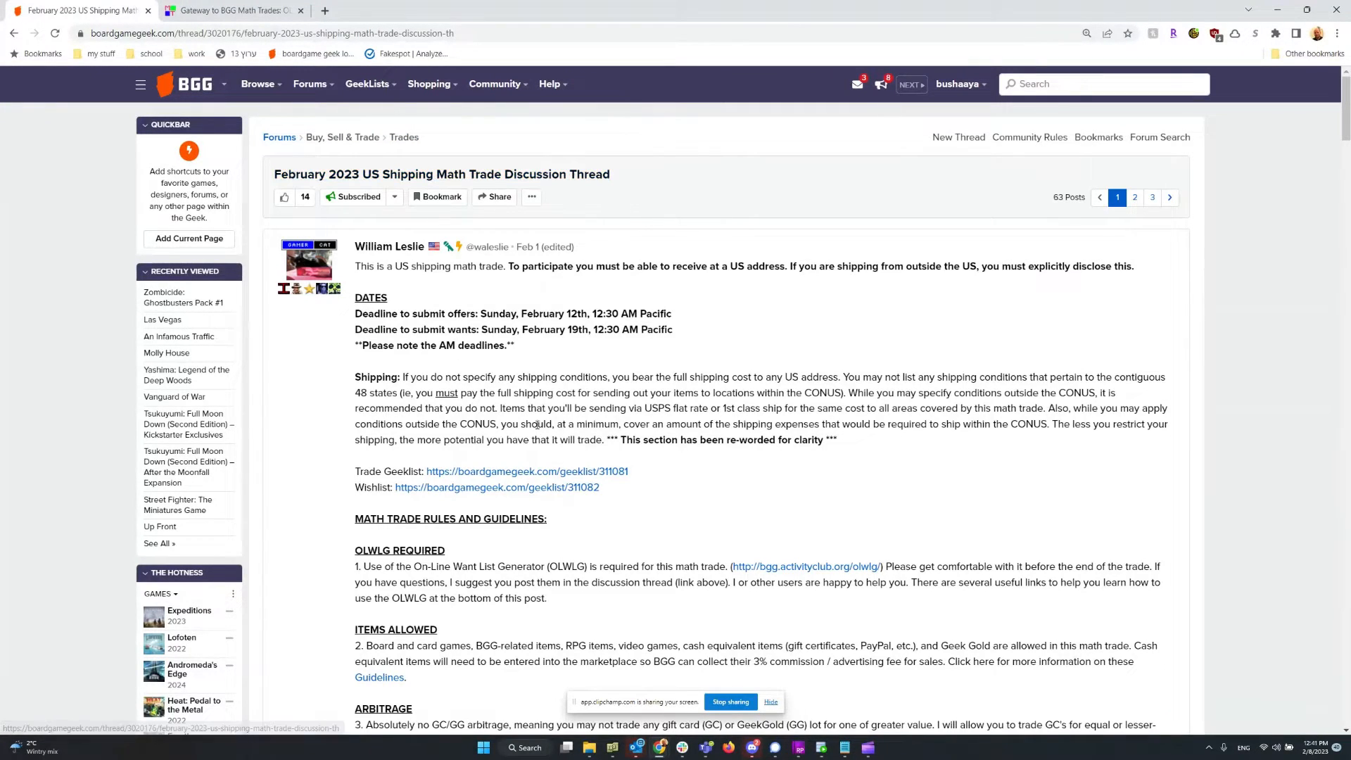
middle_click(454, 472)
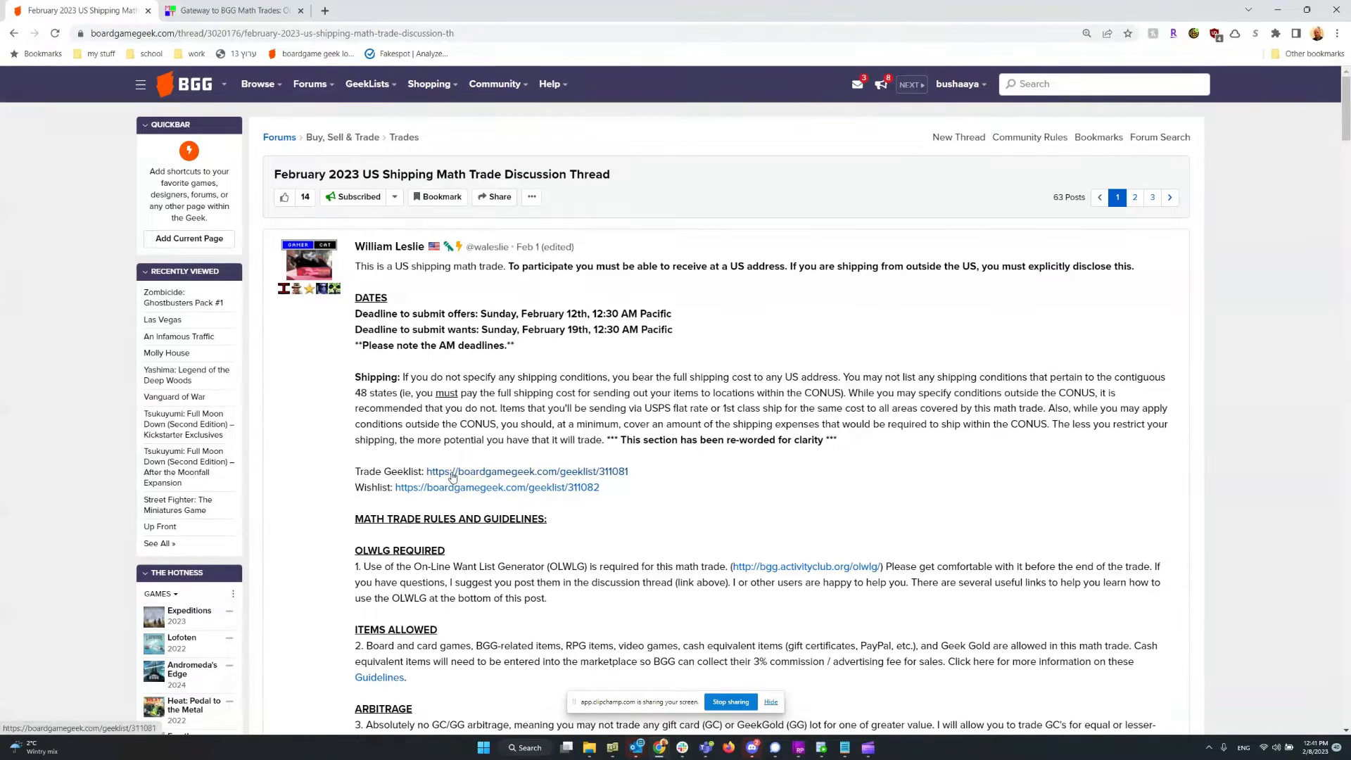
middle_click(440, 489)
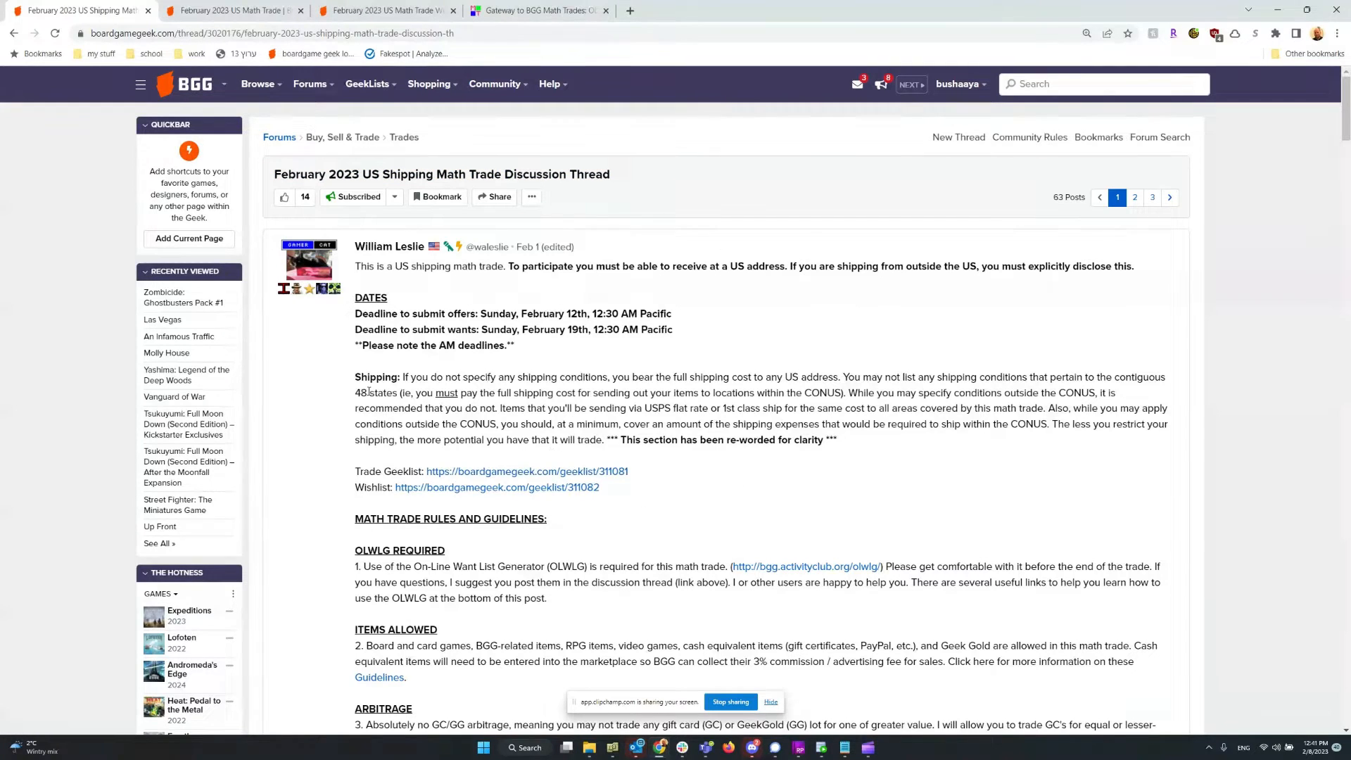
left_click(211, 10)
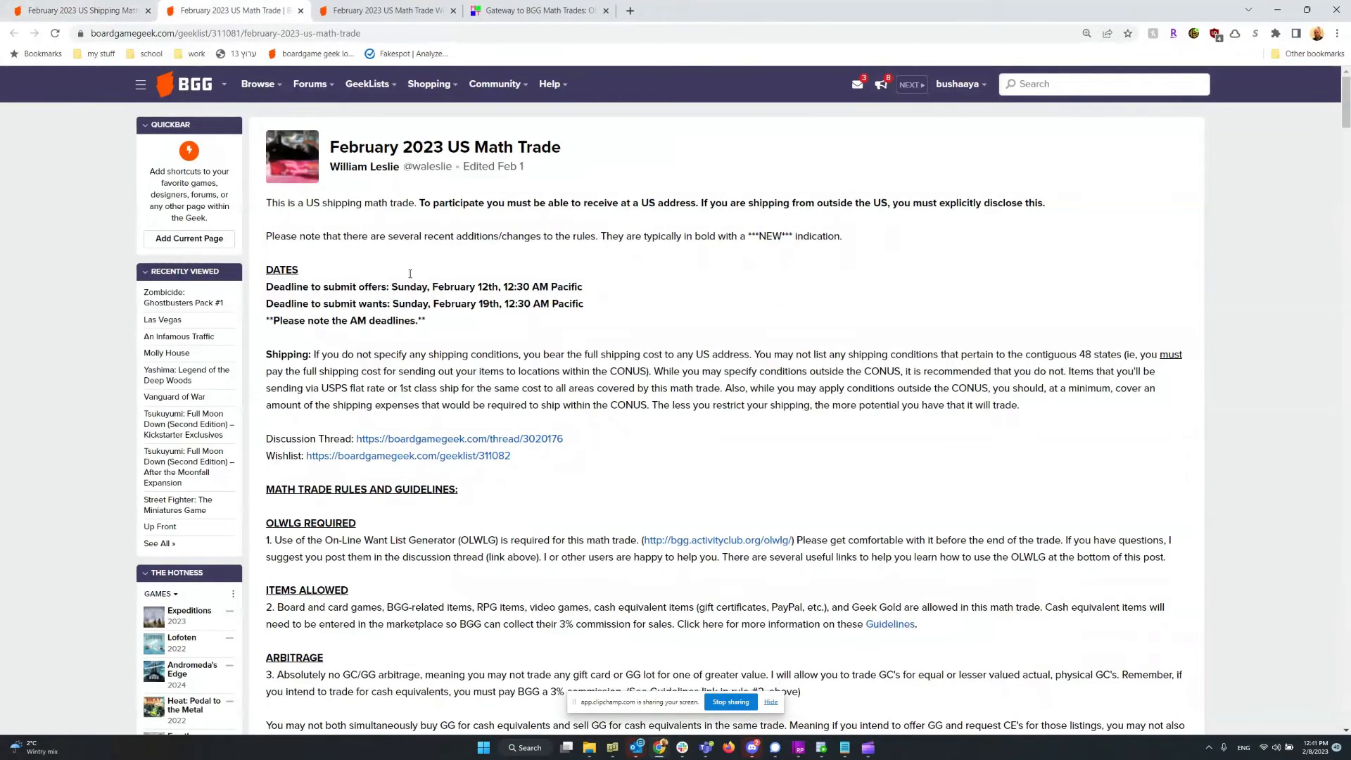
left_click(63, 10)
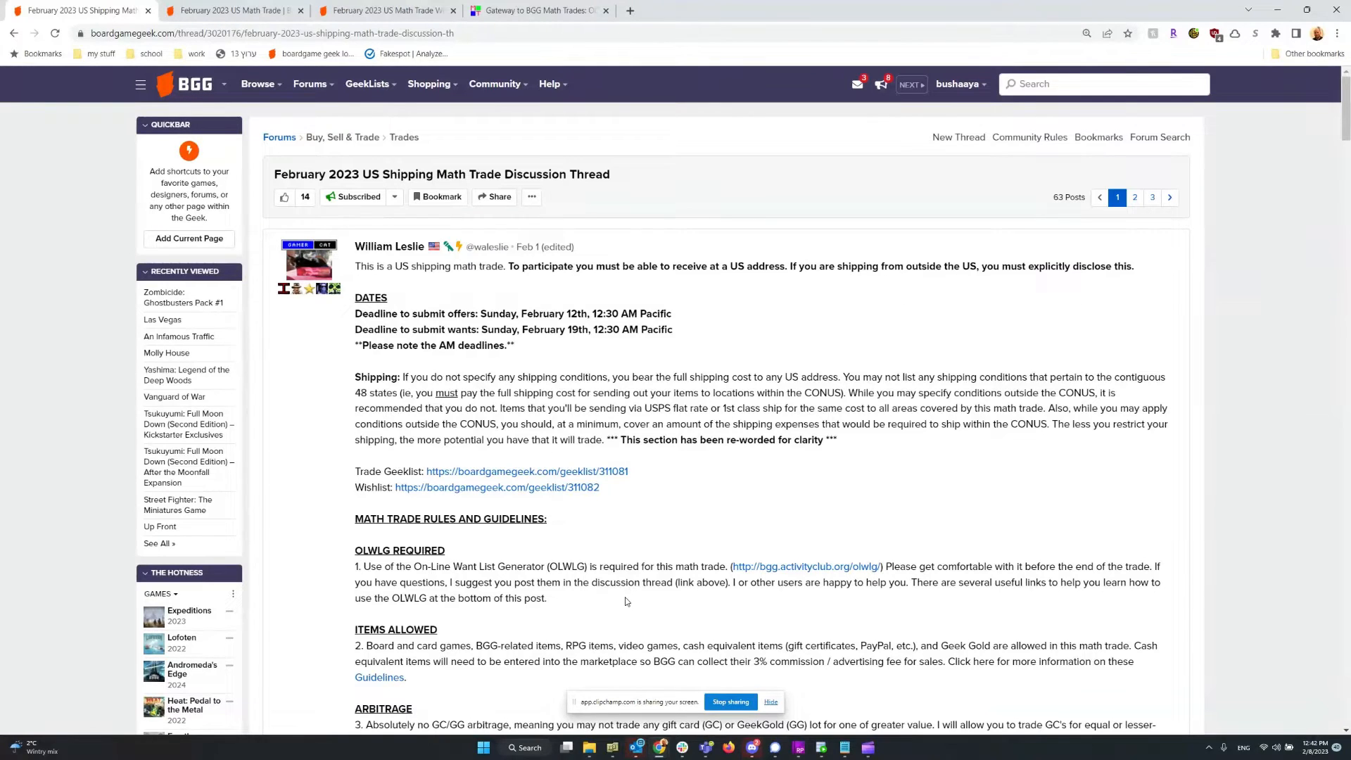
Read through the math trade rules on allowed items, arbitrage, item descriptions and participant obligations in the discussion thread.
scroll(654, 563, "down", 3)
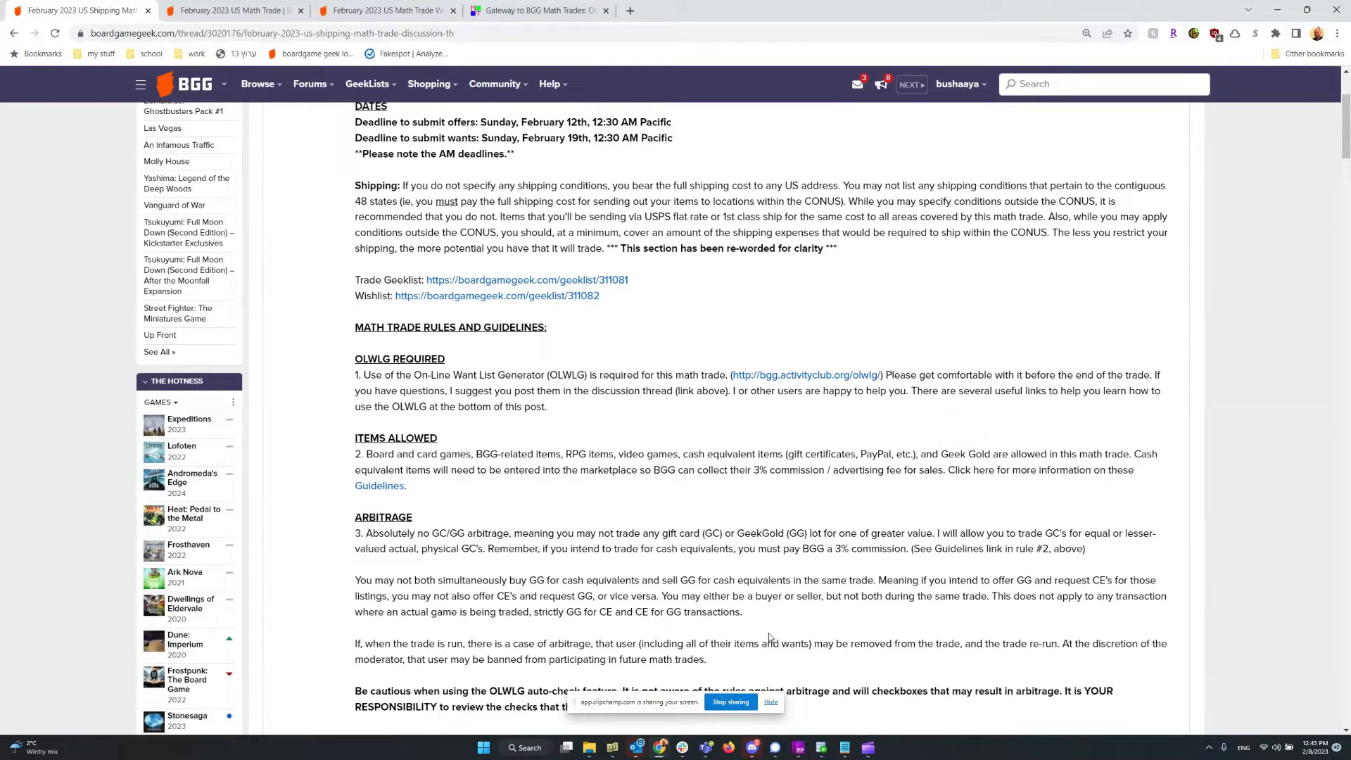
scroll(769, 636, "down", 1)
scroll(768, 636, "down", 5)
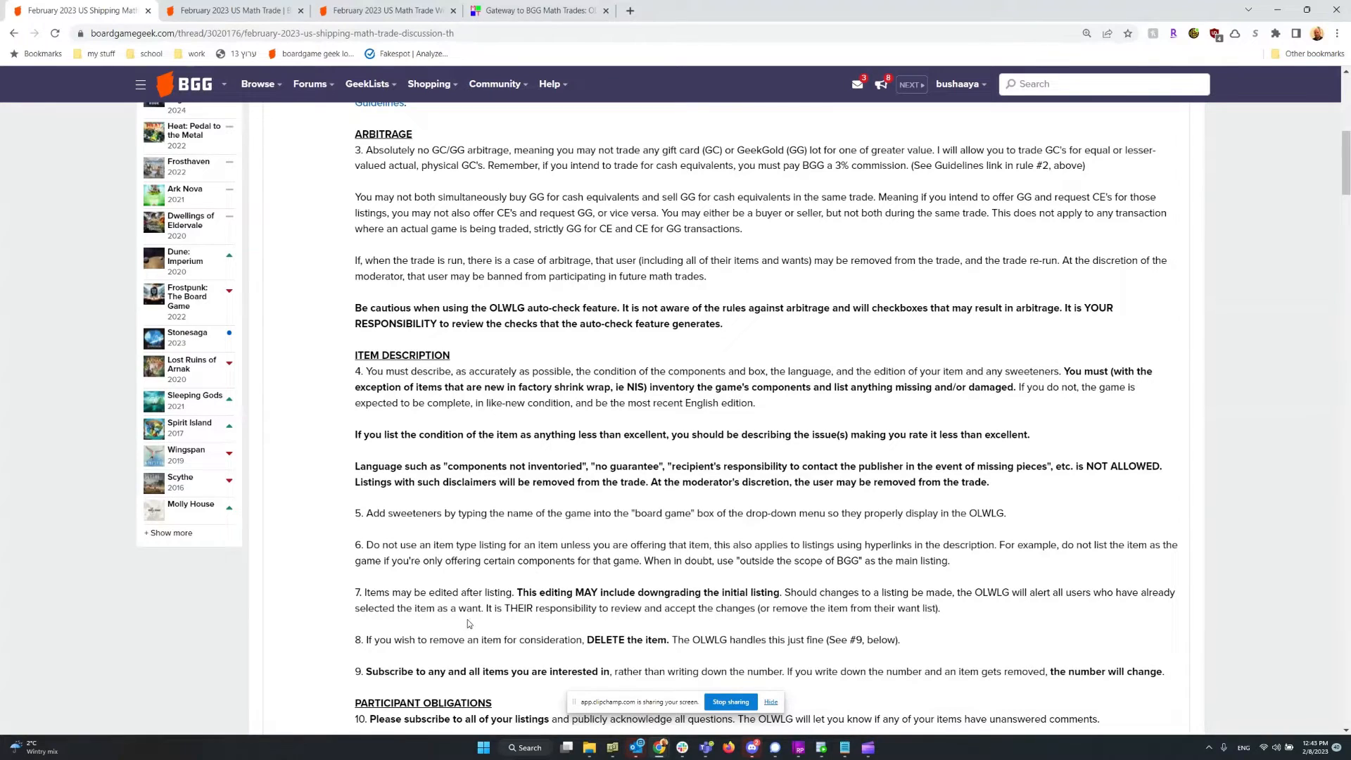
scroll(468, 624, "down", 2)
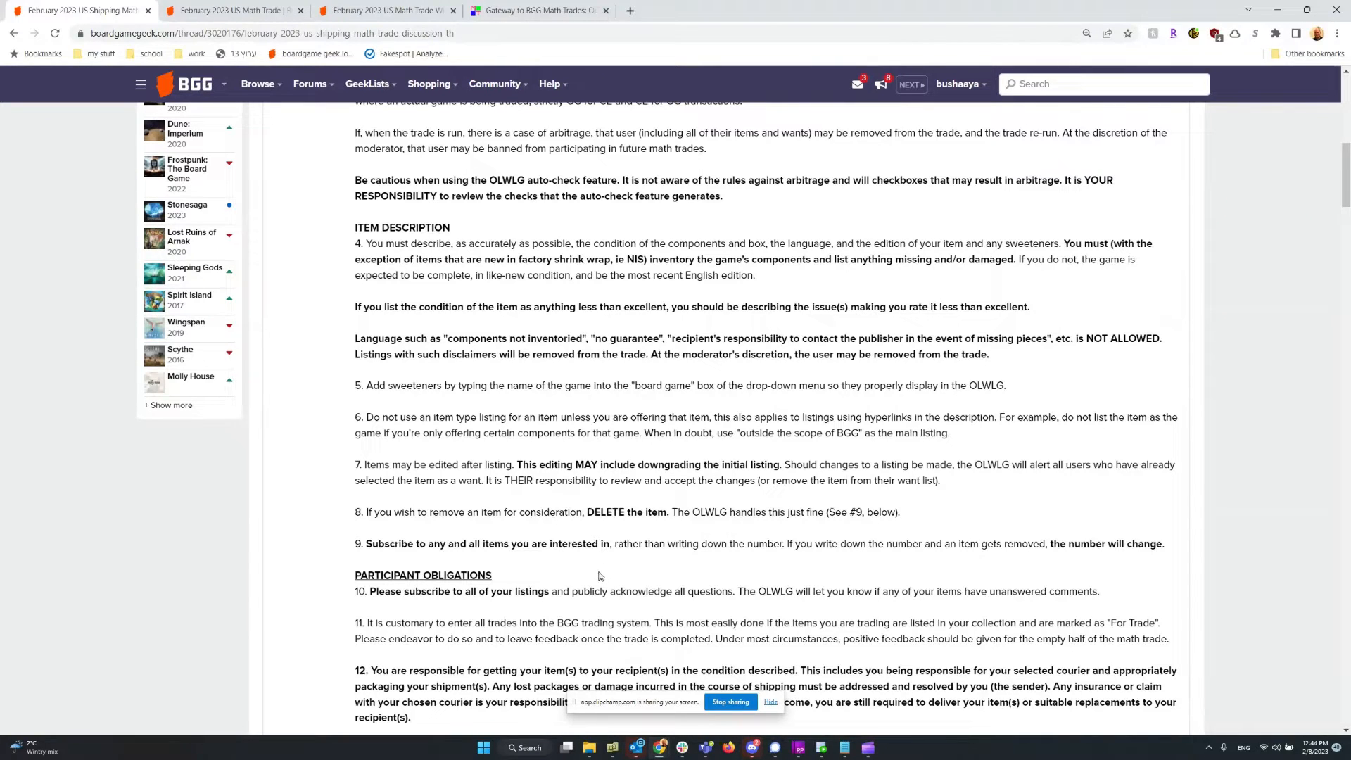
scroll(423, 626, "down", 2)
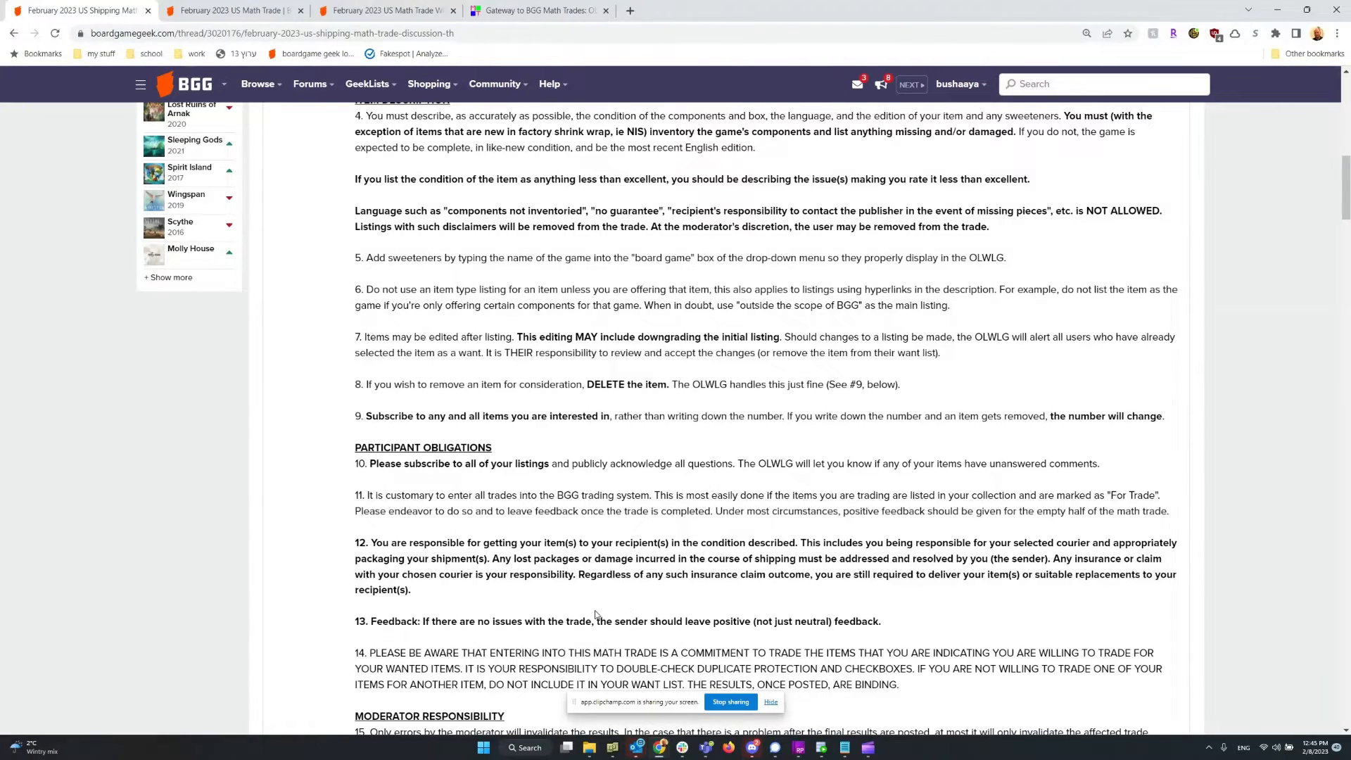
scroll(595, 615, "down", 6)
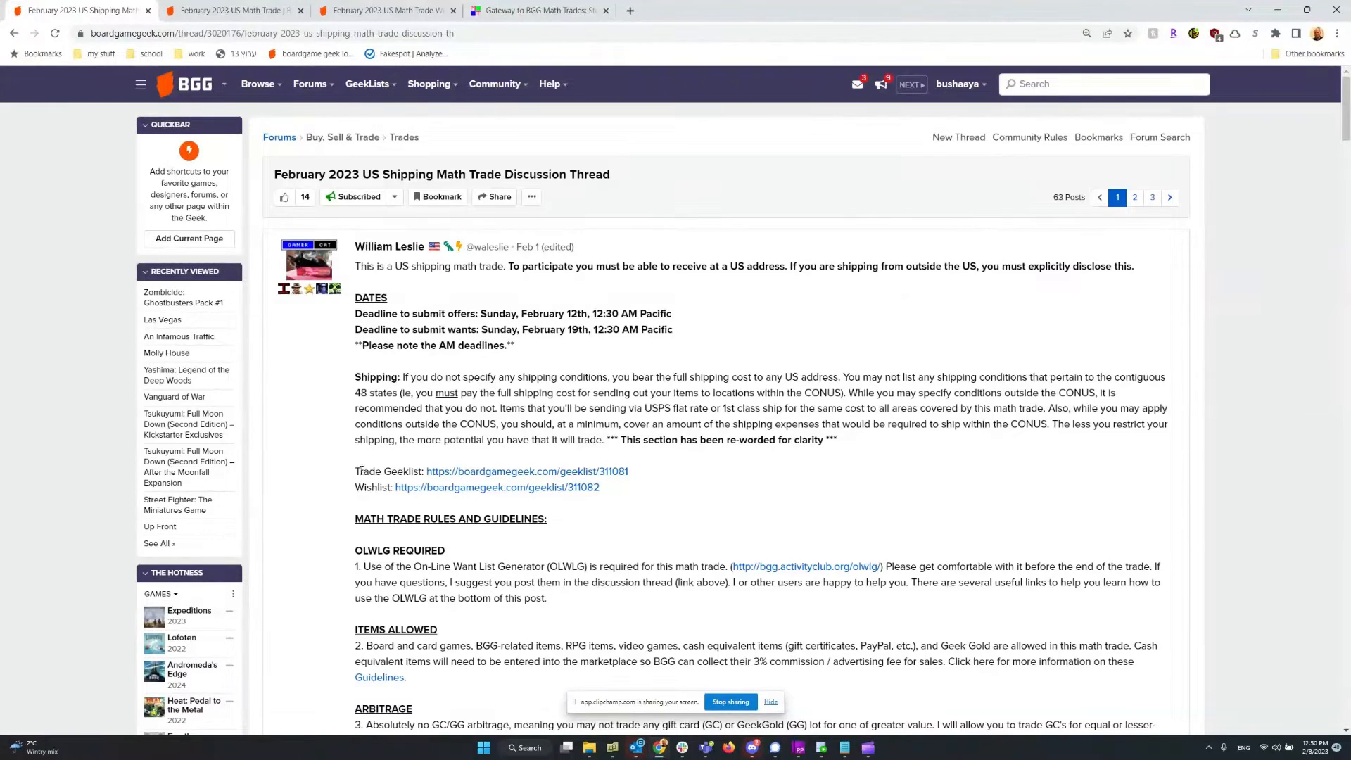
Look over the listings in the February 2023 US Math Trade geeklist and start adding a new Board Game item.
left_click(262, 10)
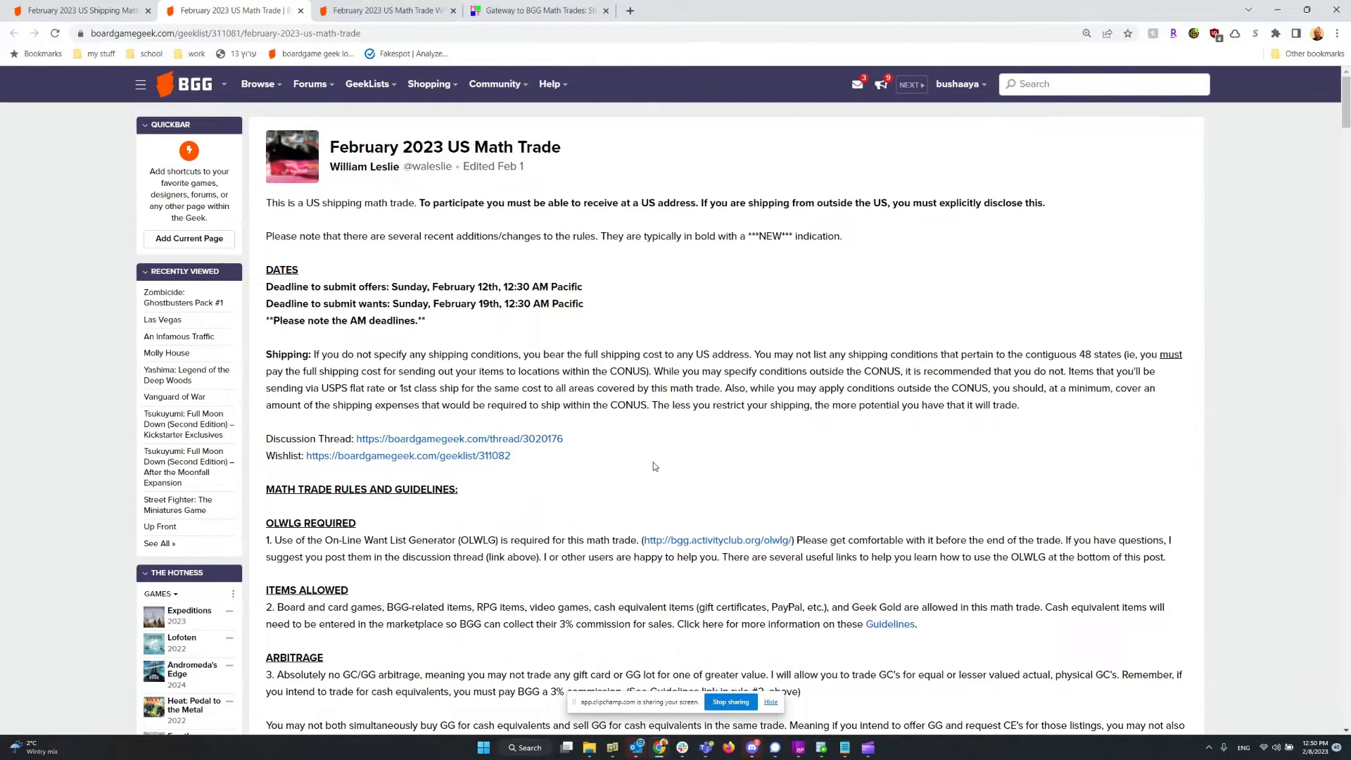
scroll(512, 385, "down", 3)
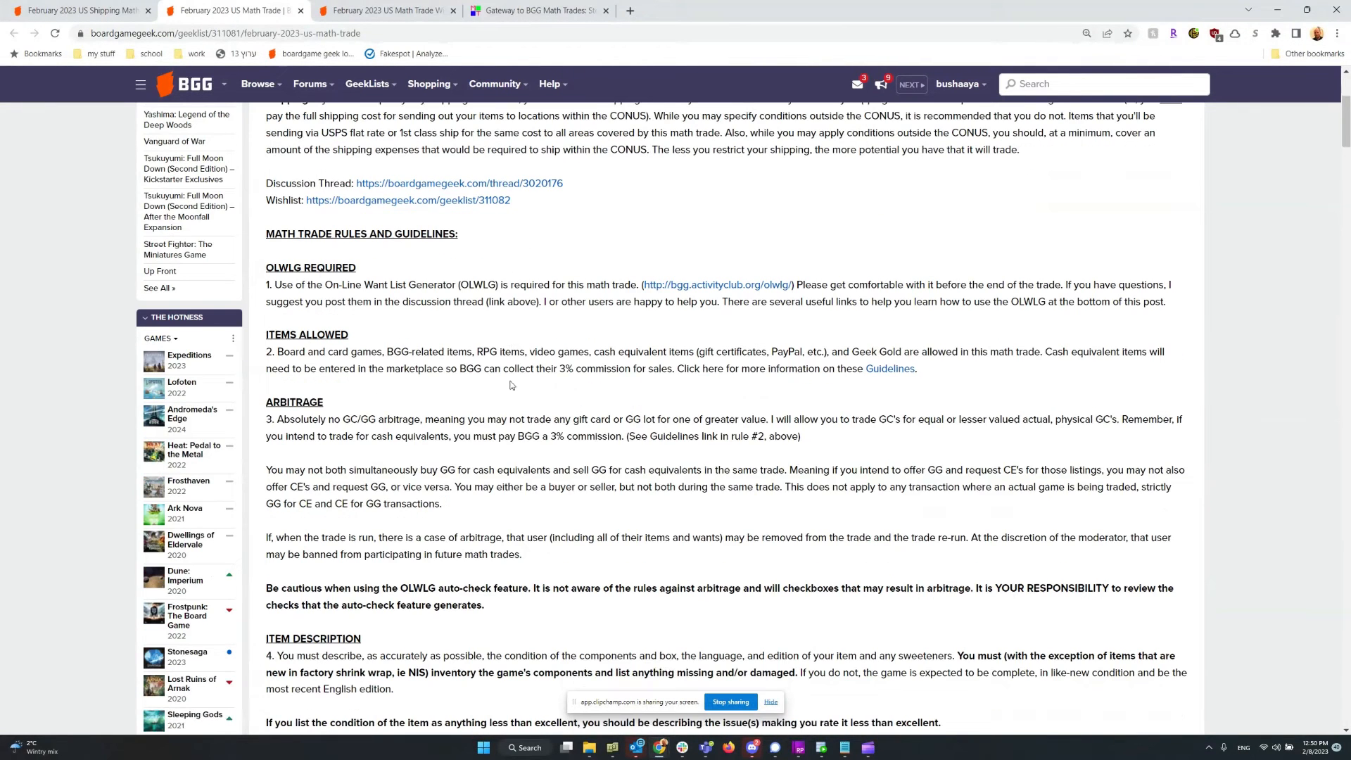
scroll(511, 385, "down", 20)
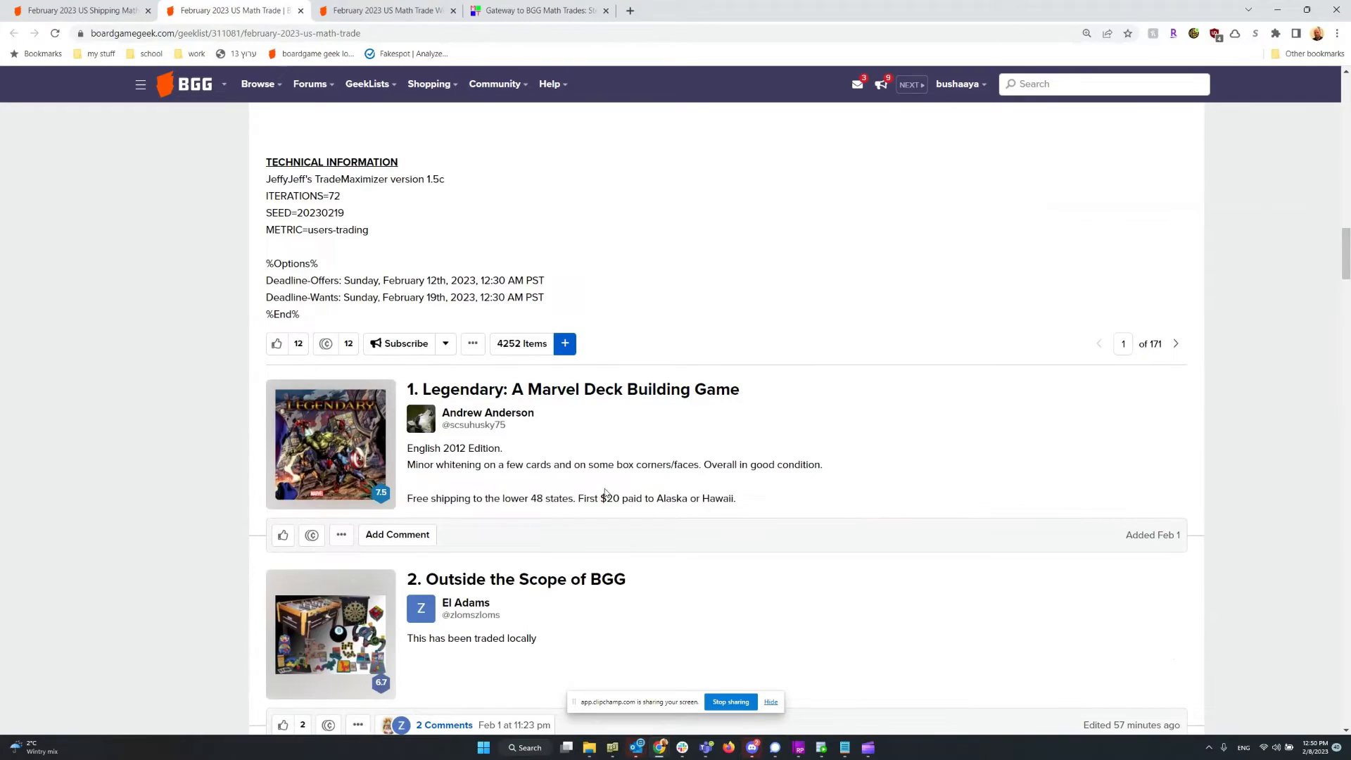
scroll(606, 493, "down", 20)
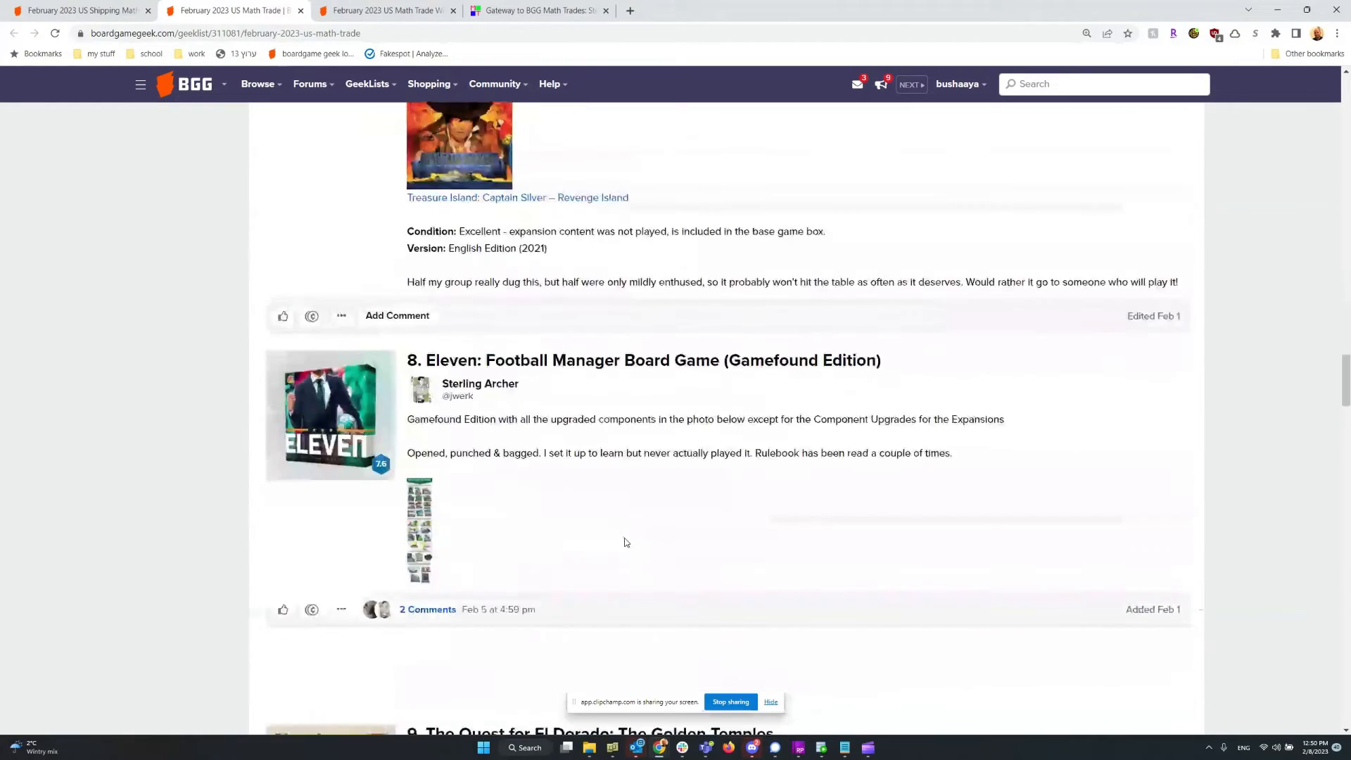
scroll(626, 543, "up", 20)
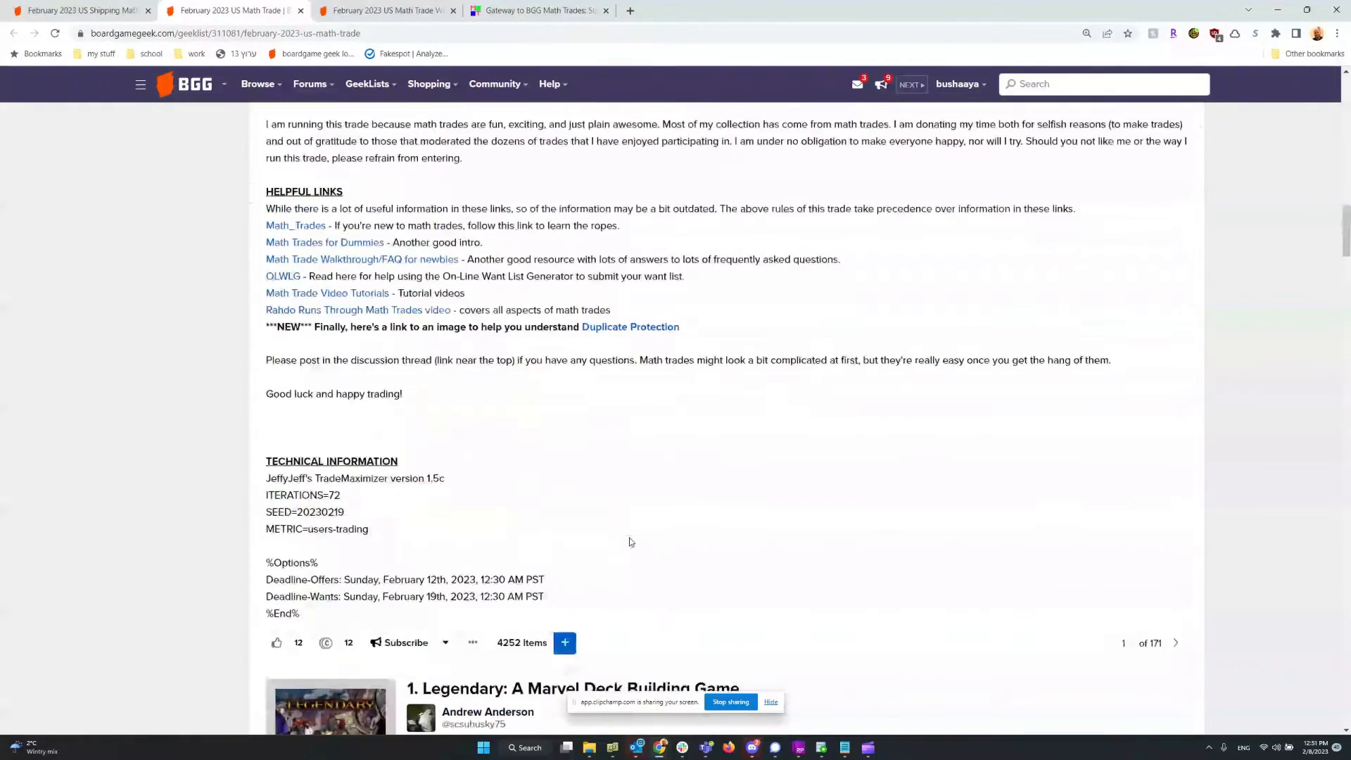
scroll(662, 521, "down", 2)
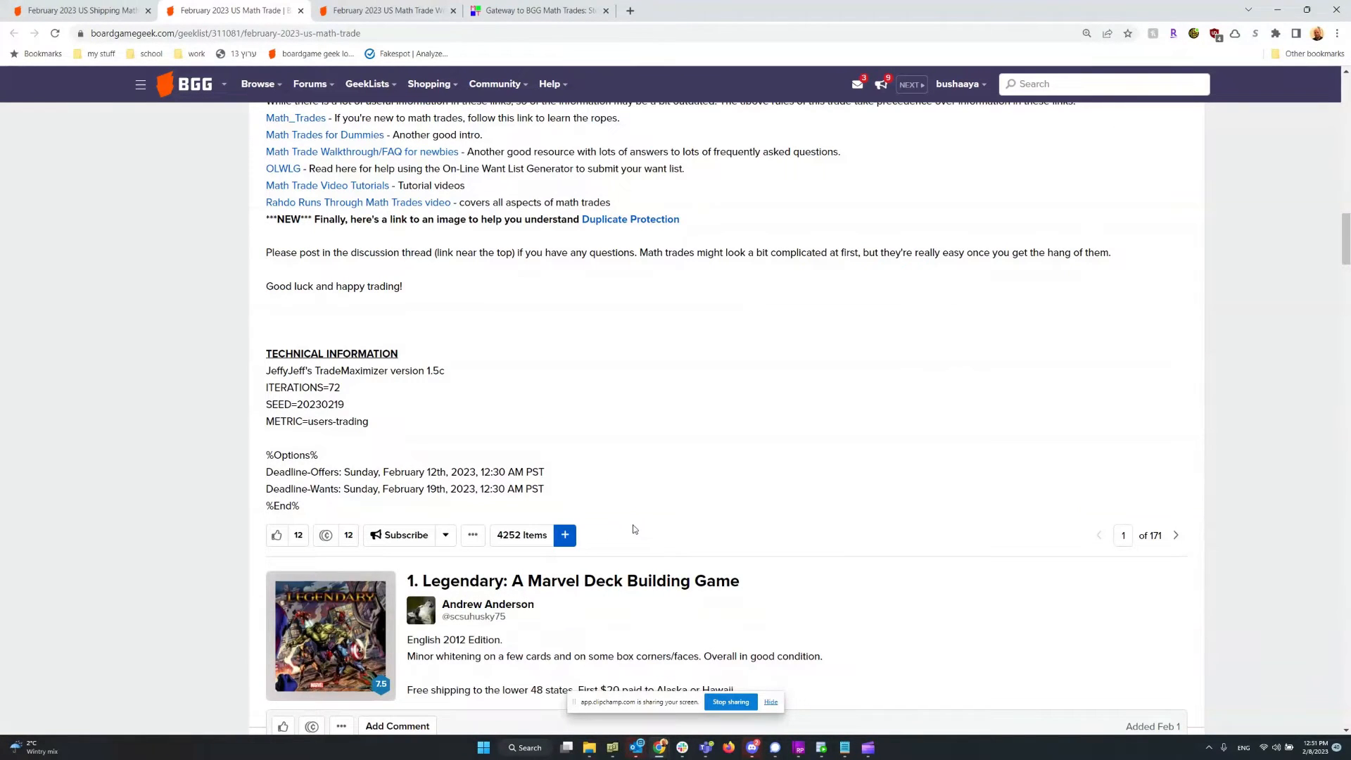
left_click(565, 535)
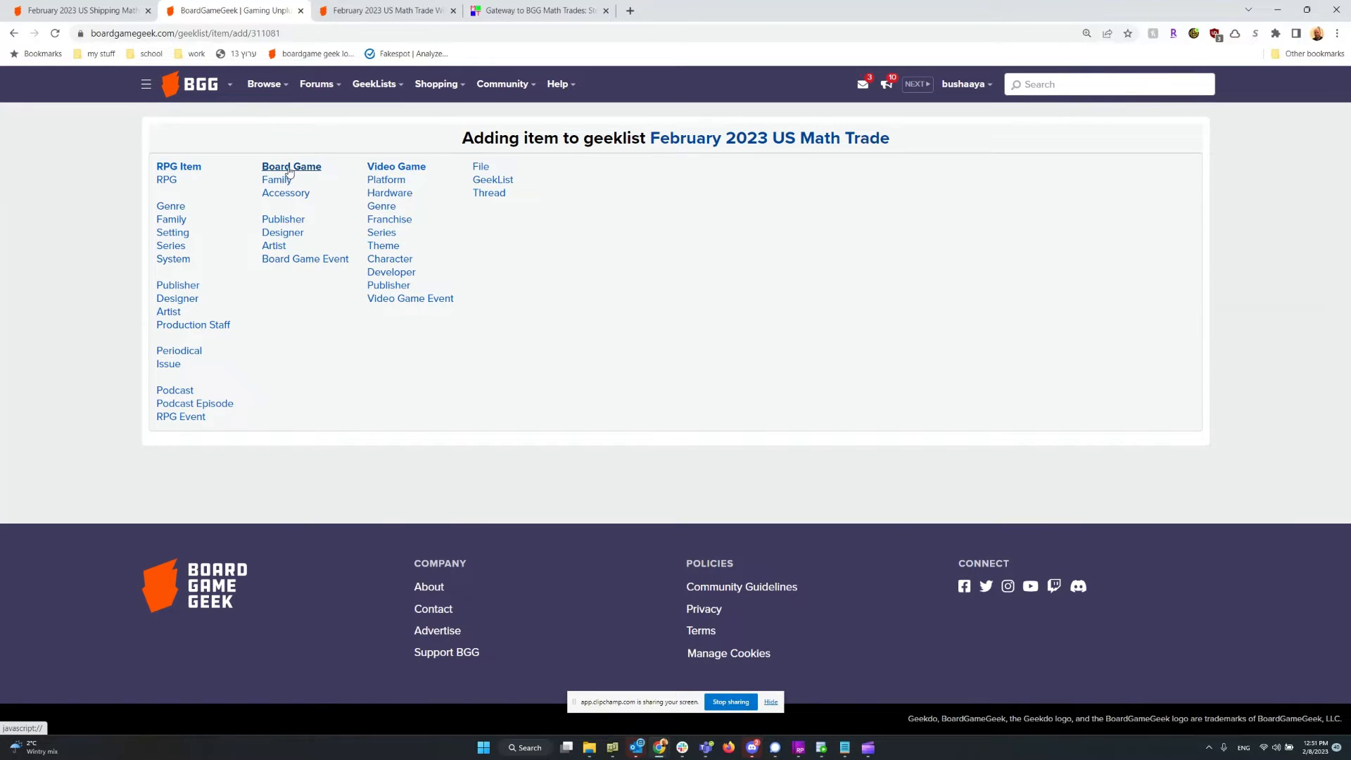
left_click(289, 171)
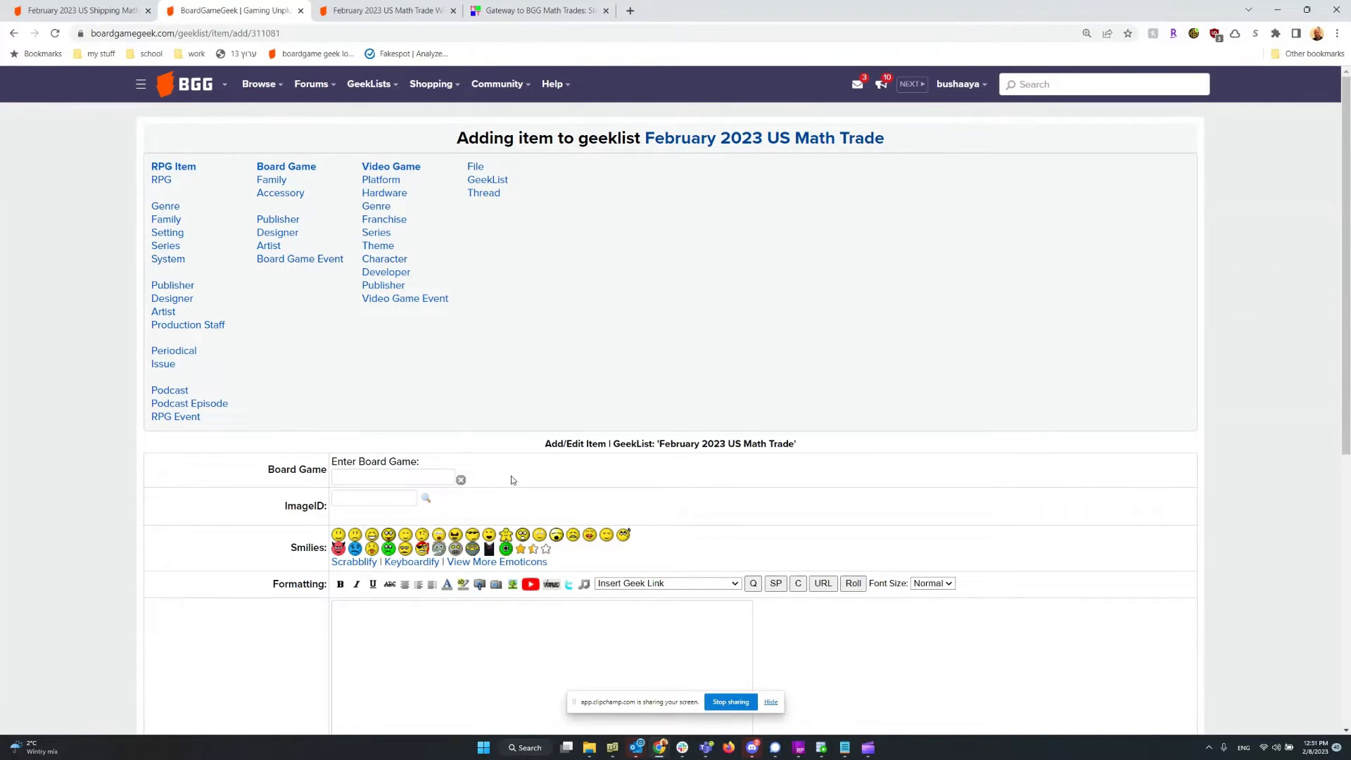
Search the board games for "ocea" and choose Oceans (2020) as the item to offer.
left_click(451, 477)
type("ocea")
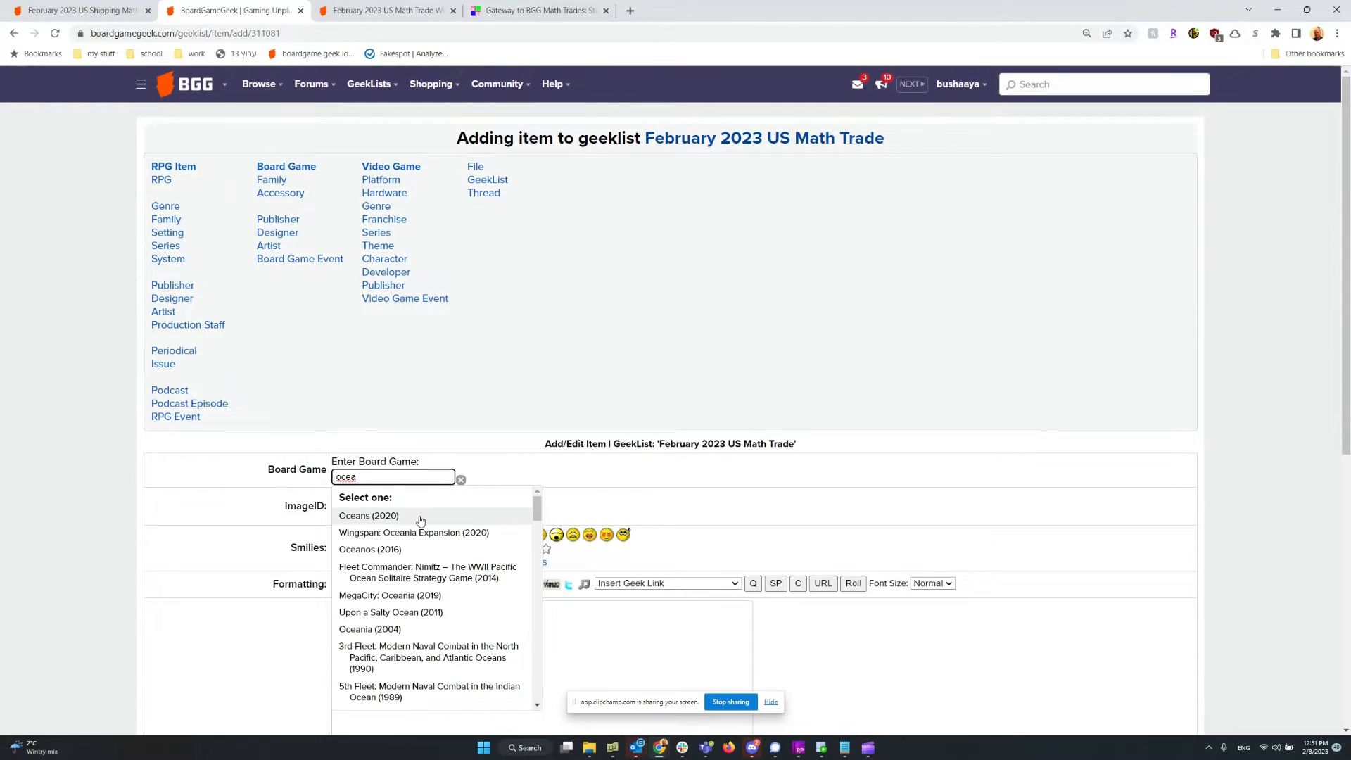
left_click(415, 518)
Comment "Limited Edition", "Excellent condition, all components bagged & sorted." and "Will cover $10 shipping outside CONUS" on the item, and save it.
scroll(470, 571, "down", 3)
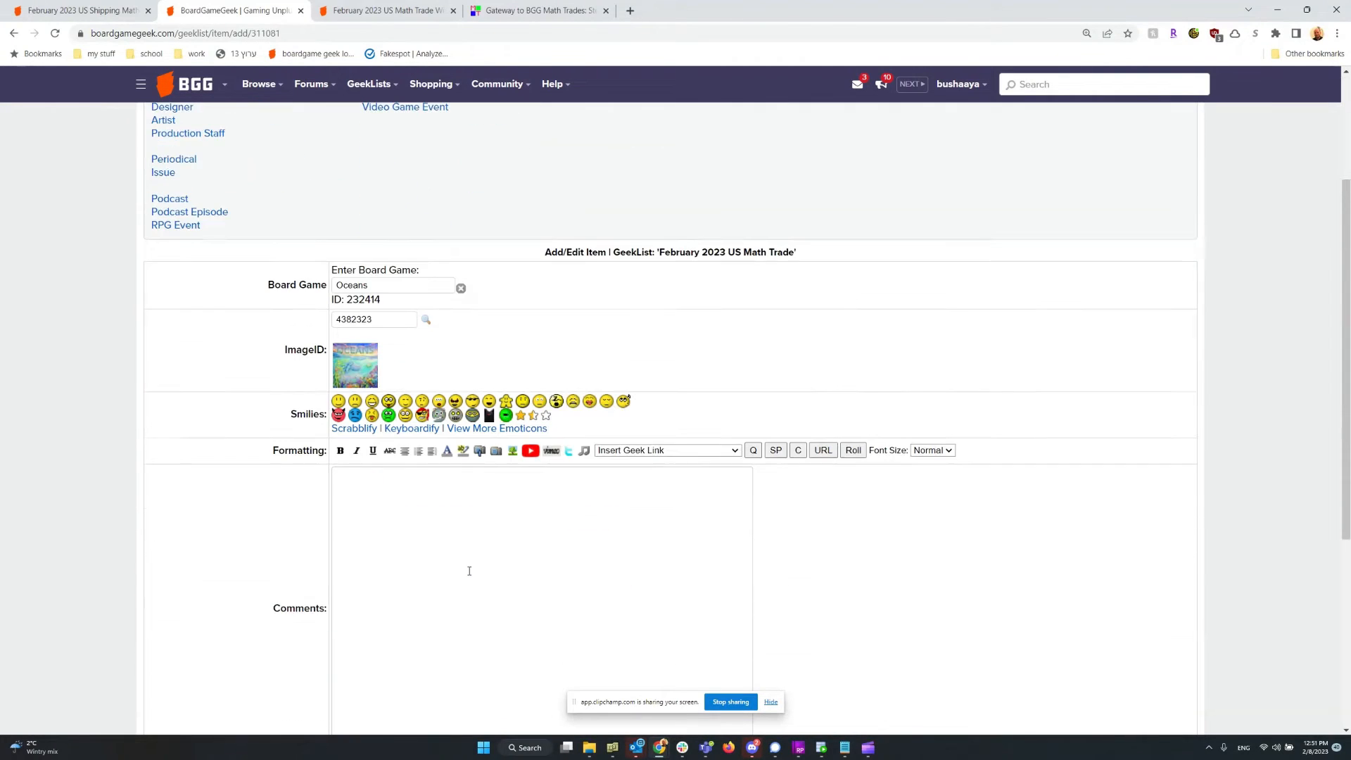
left_click(402, 534)
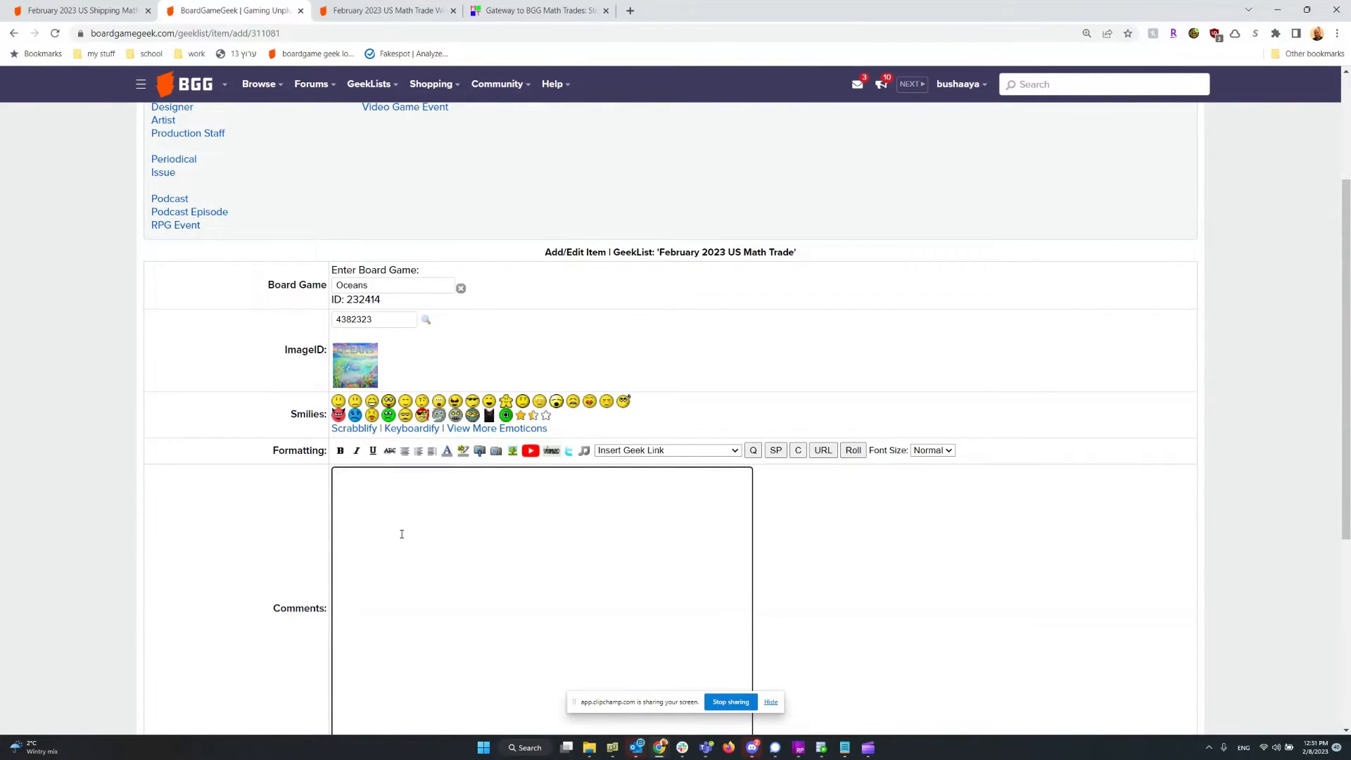
type("Limited Edition")
key("Return")
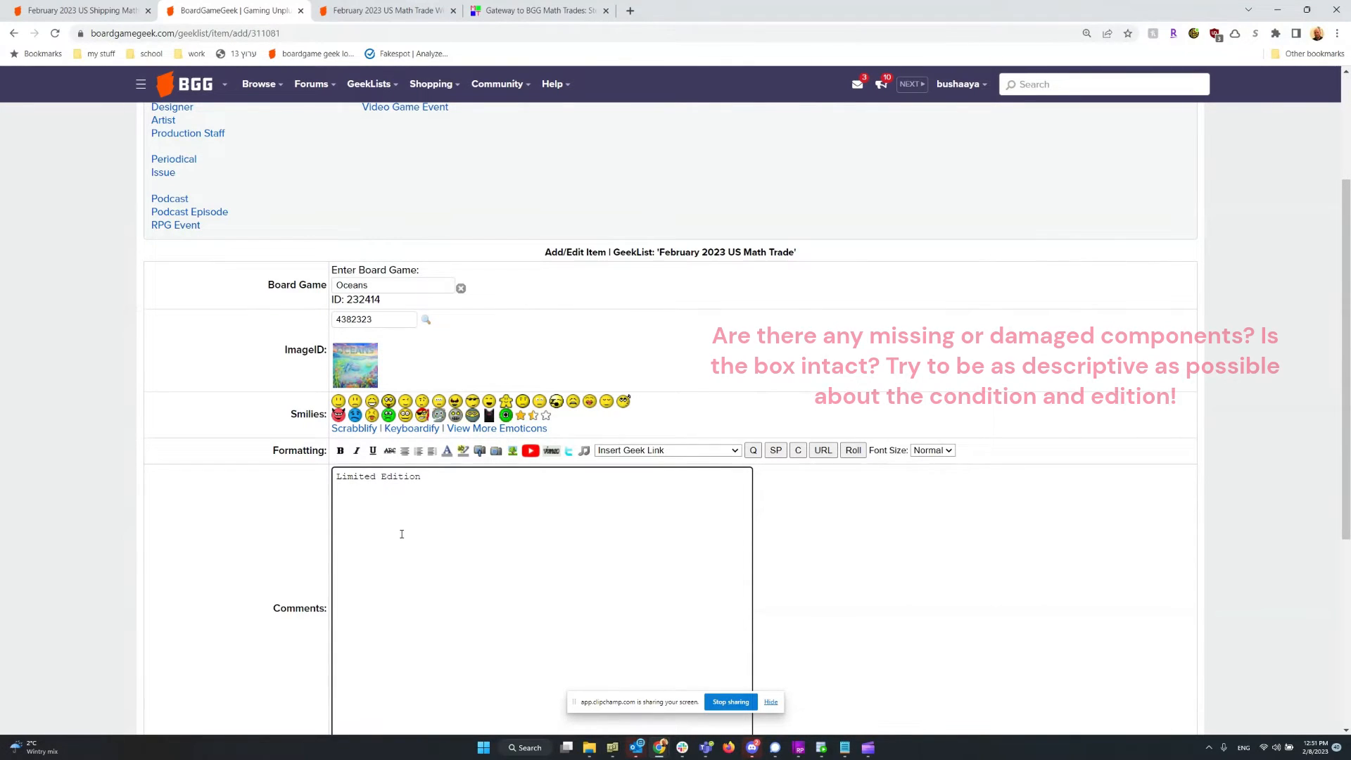
type("Excellent")
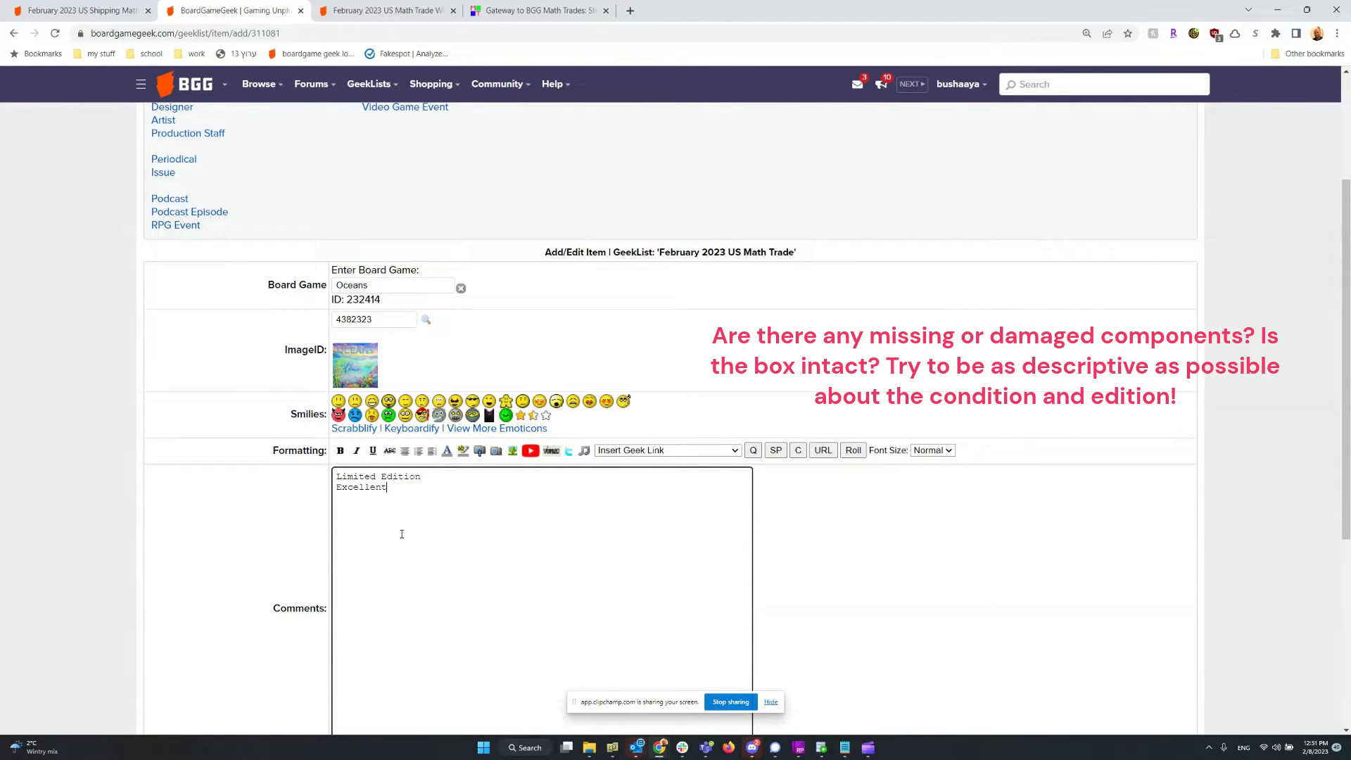
type(" condition, all components bagged & sorted.  Will cover shi")
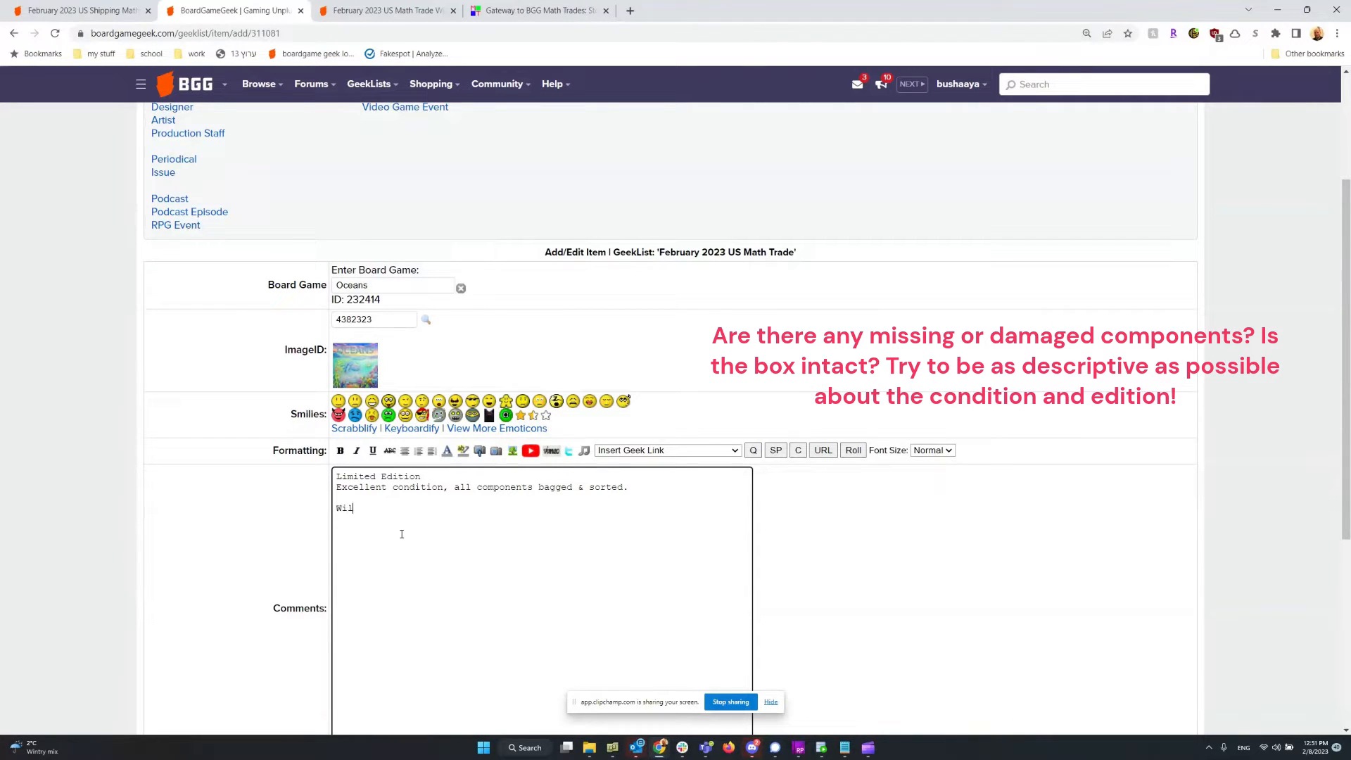
key("BackSpace")
key("BackSpace")
key("BackSpace")
type("$10 shipping outside CONUS")
scroll(294, 591, "down", 3)
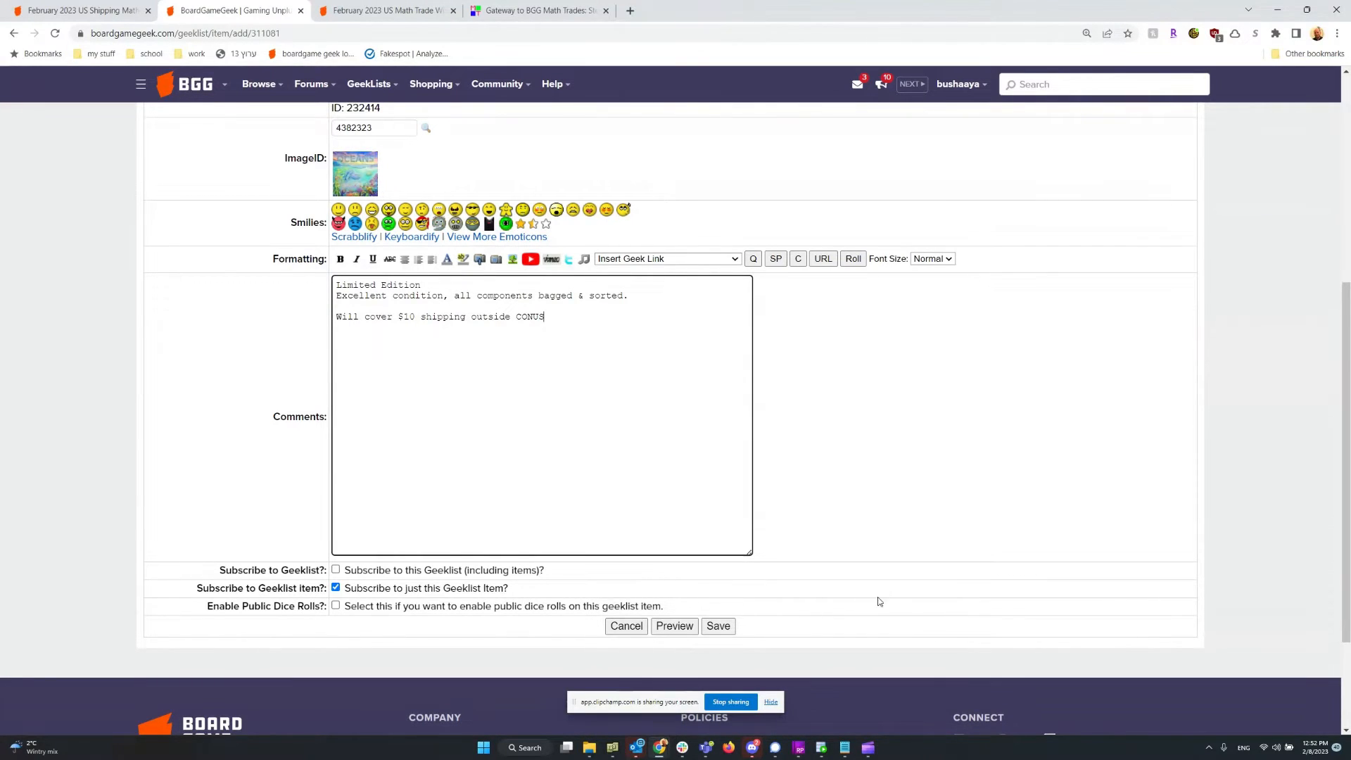
left_click(717, 627)
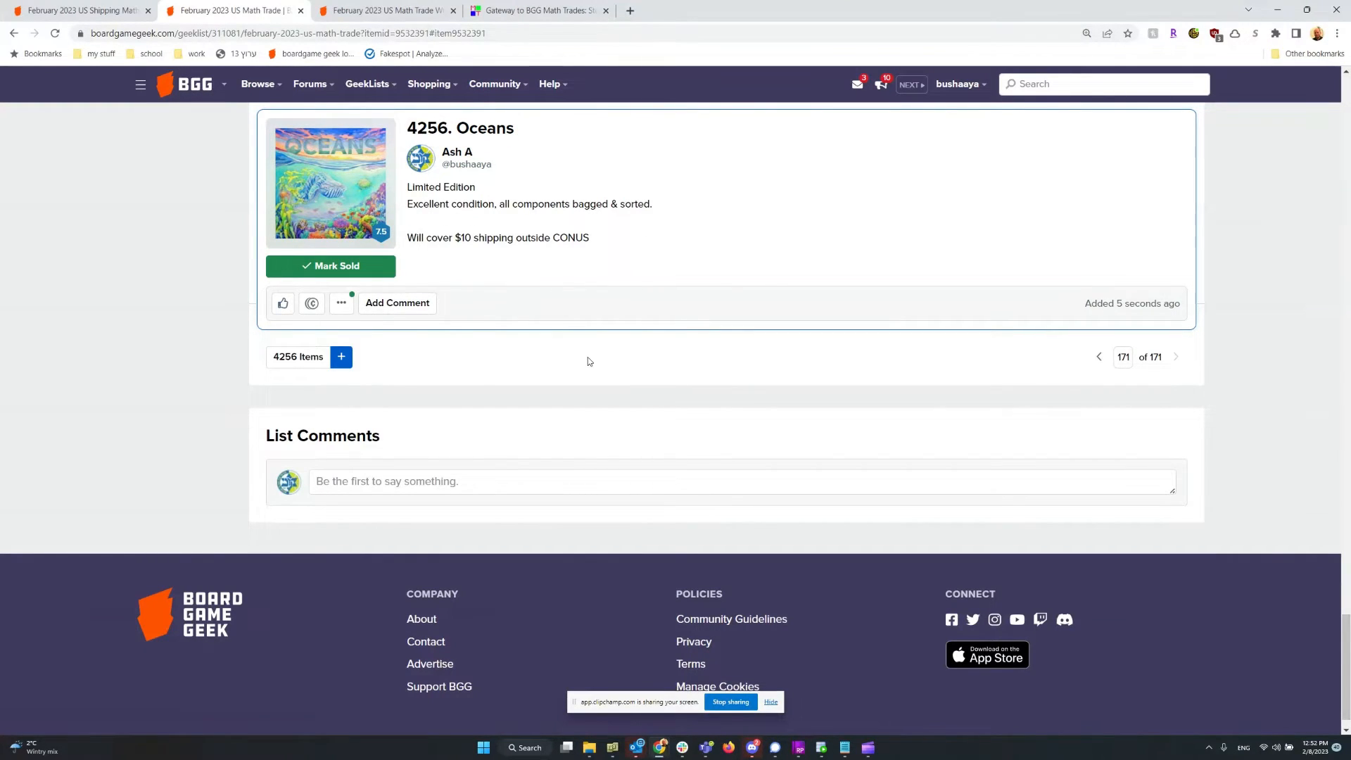
Return to the Math Trade Want List Generator and open its add-games page for the February 2023 US Math Trade.
left_click(527, 11)
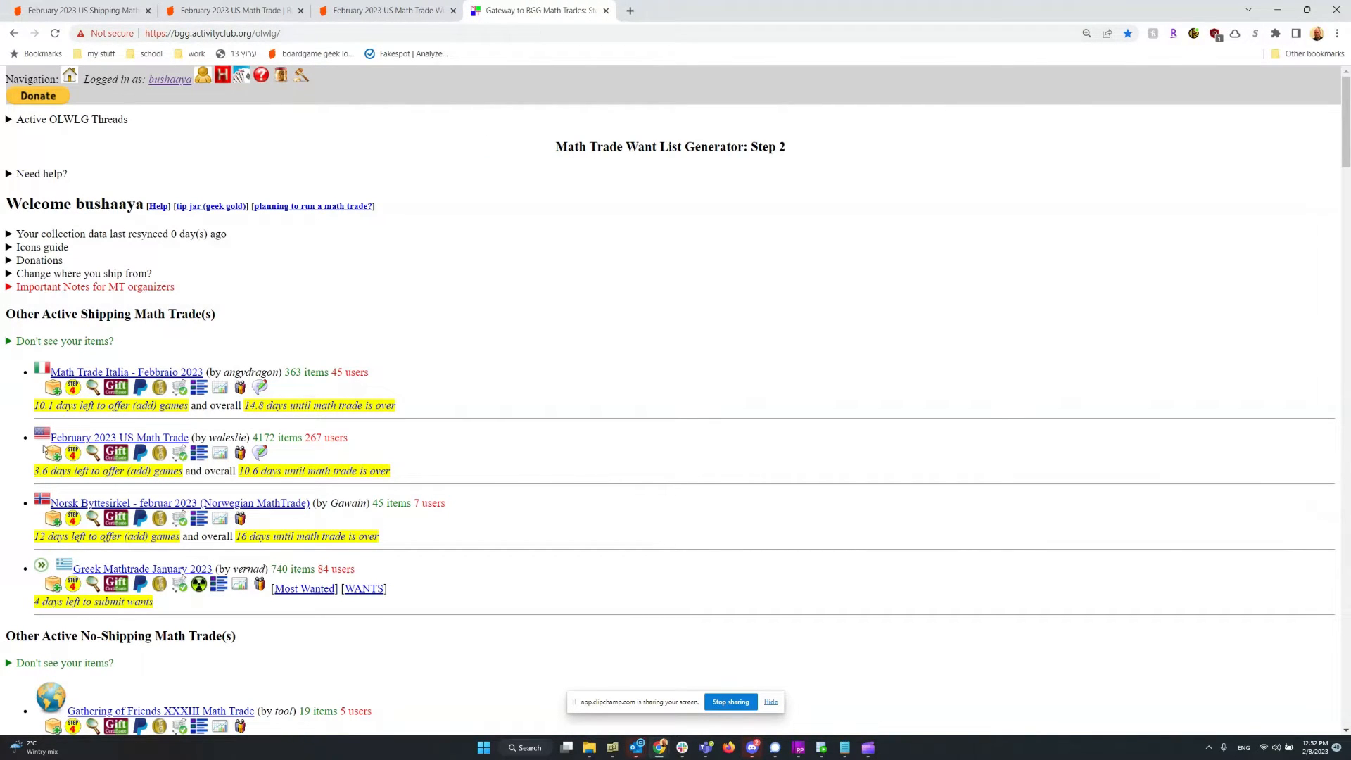
right_click(565, 291)
left_click(588, 340)
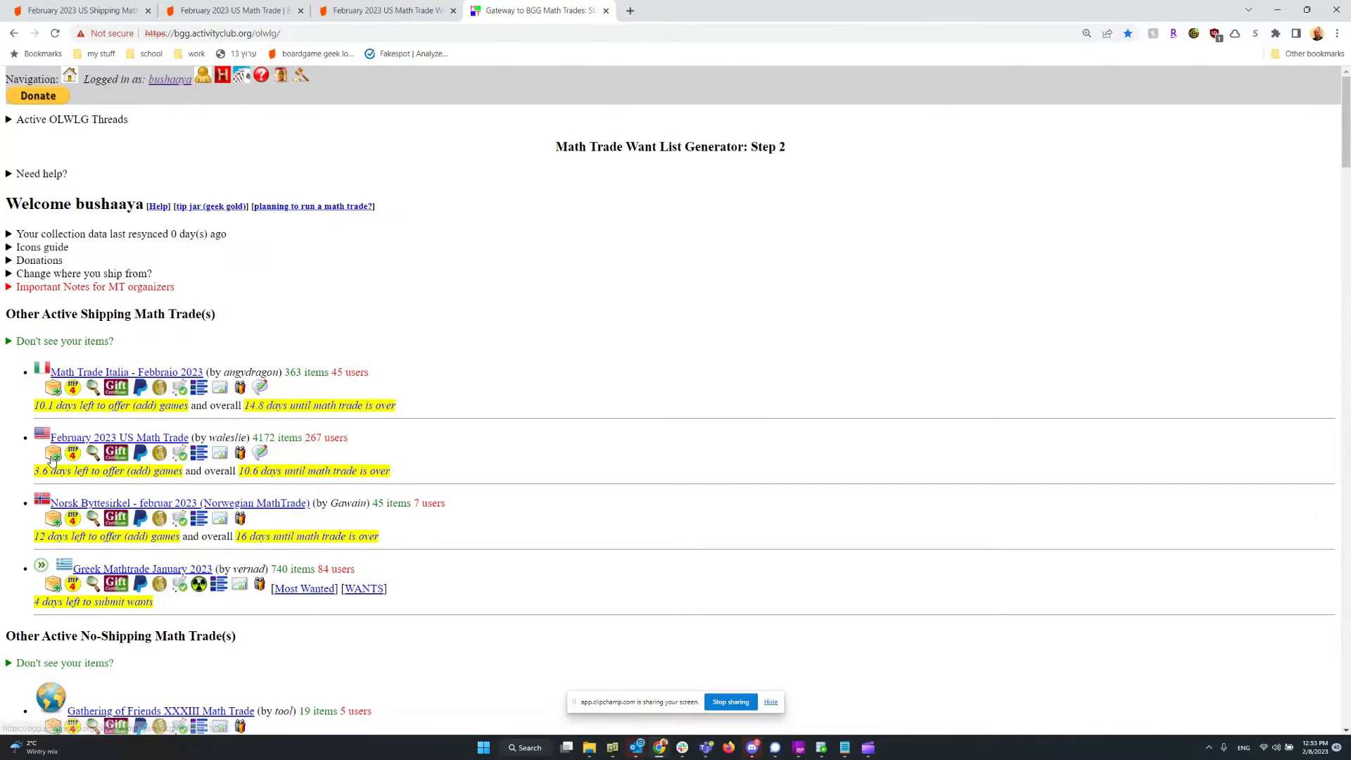
left_click(181, 461)
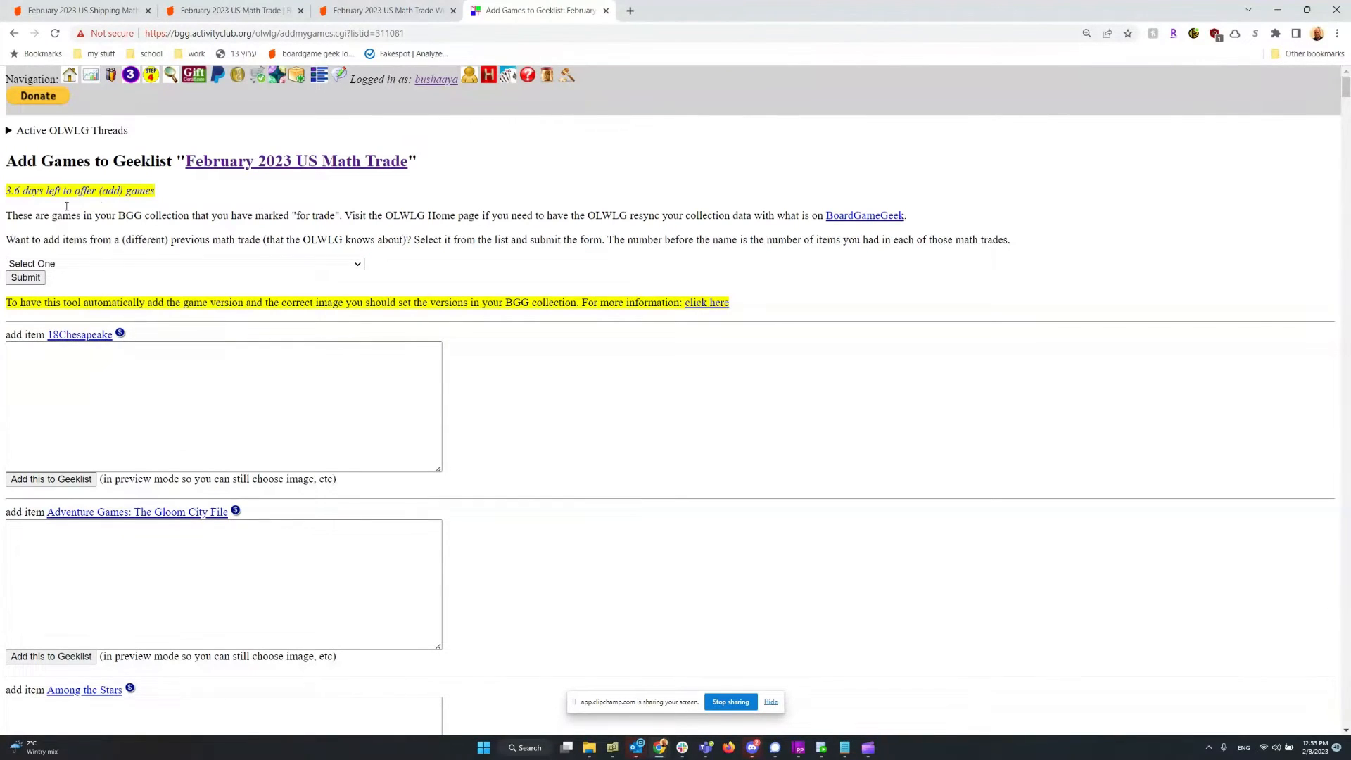
Choose "Use Your BGG Collection Data" as the item source and look through the for-trade games offered for adding.
left_click(360, 264)
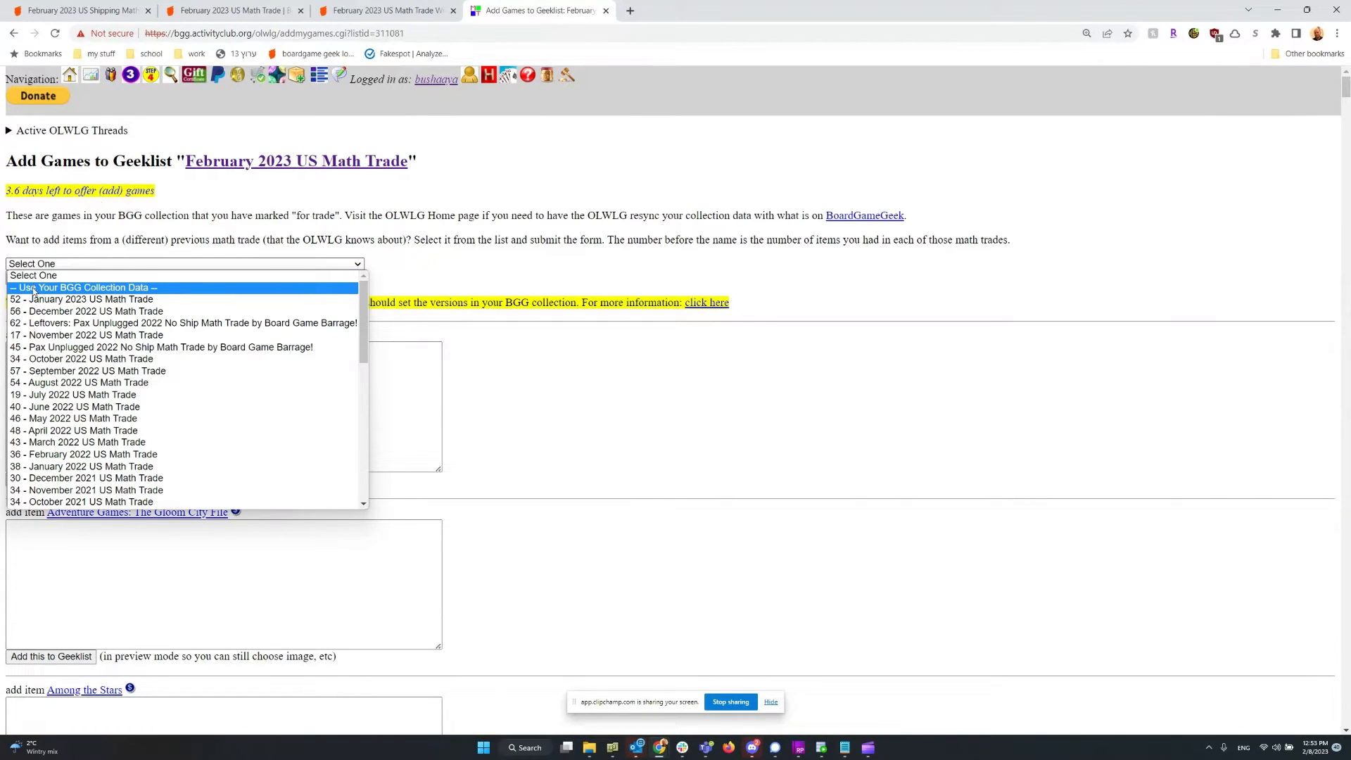
left_click(117, 290)
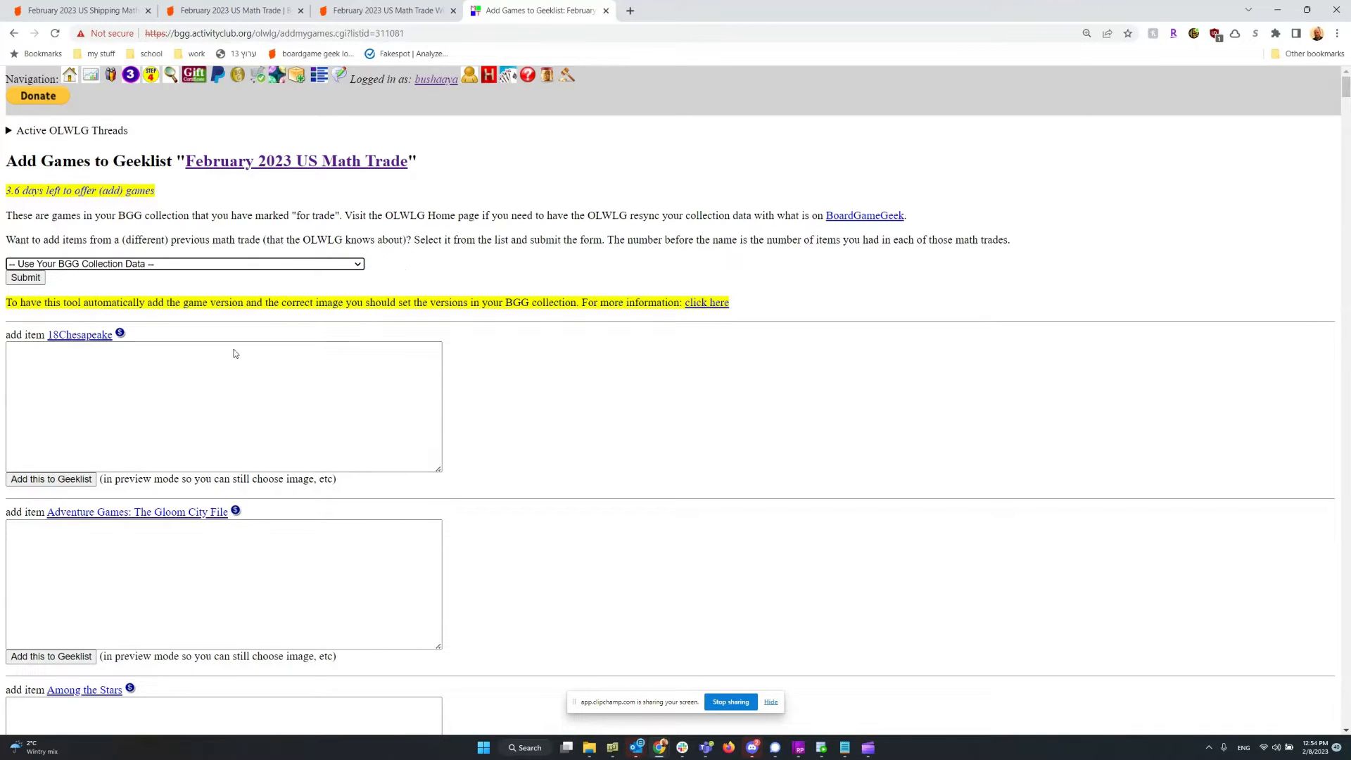
scroll(489, 416, "down", 12)
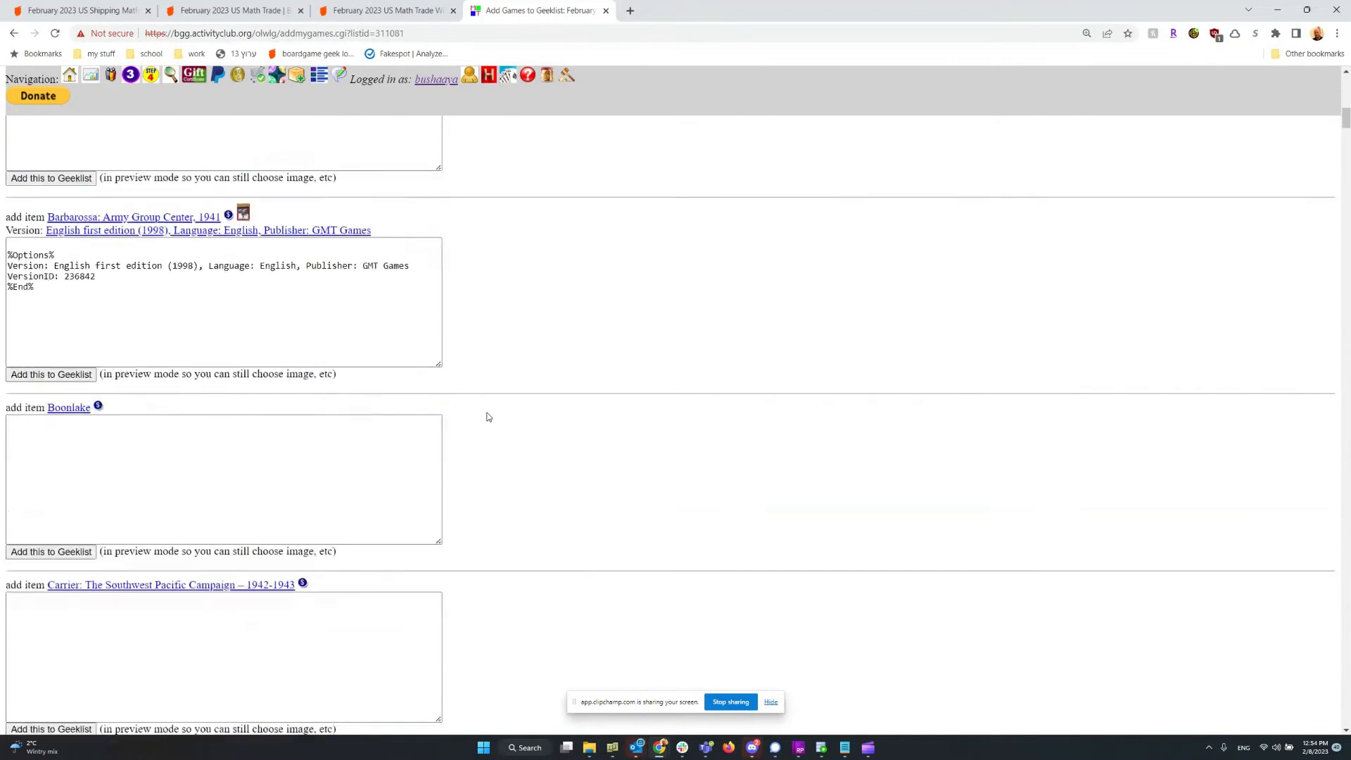
scroll(488, 416, "down", 20)
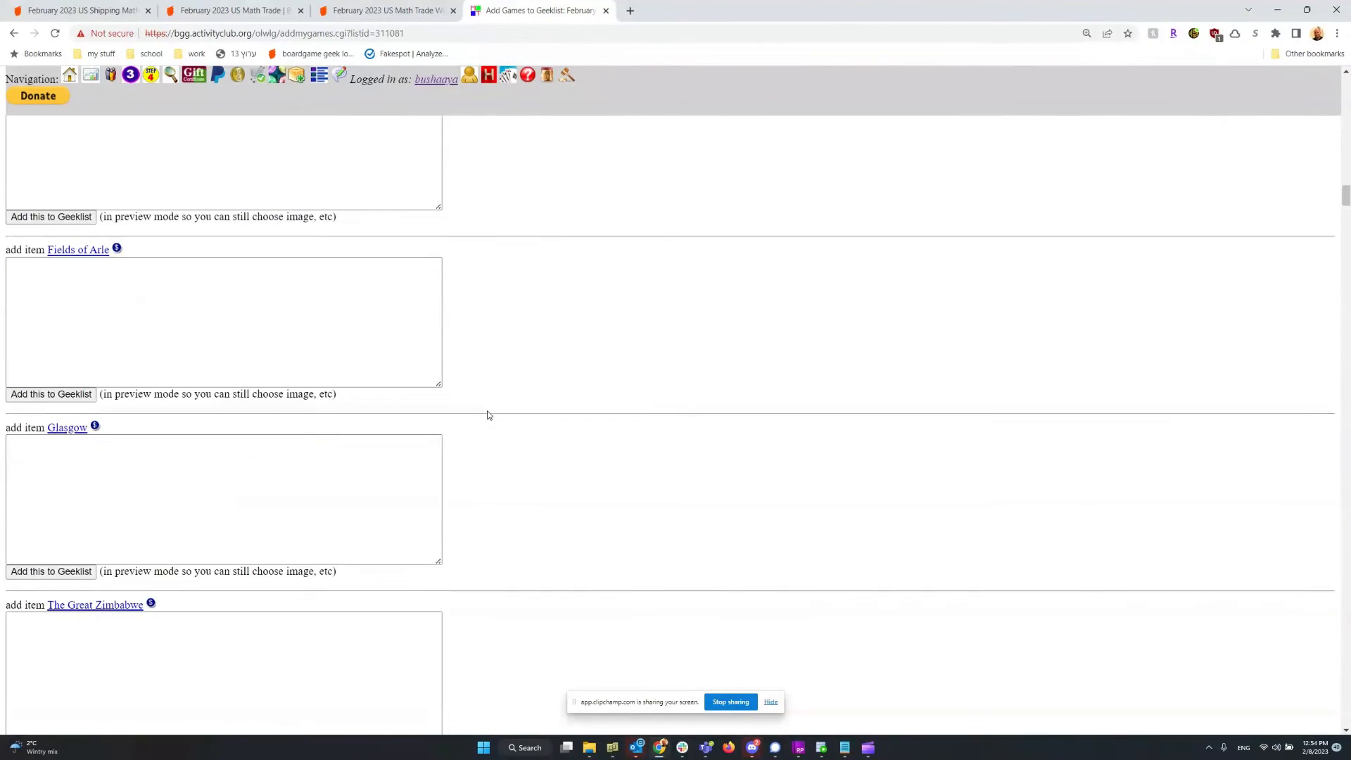
Find Boonlake among the for-trade collection games and add it to the geeklist in preview mode.
scroll(488, 415, "down", 20)
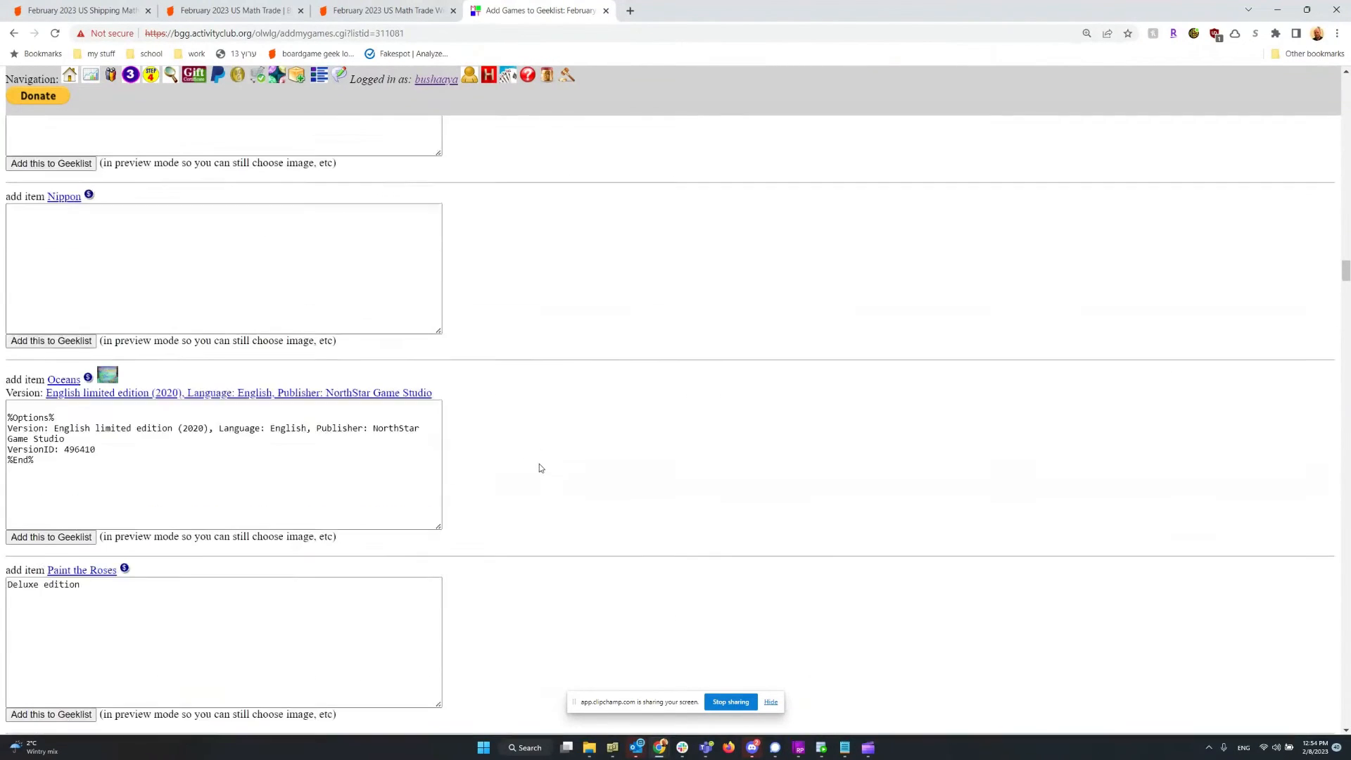
scroll(541, 467, "down", 12)
key("Home")
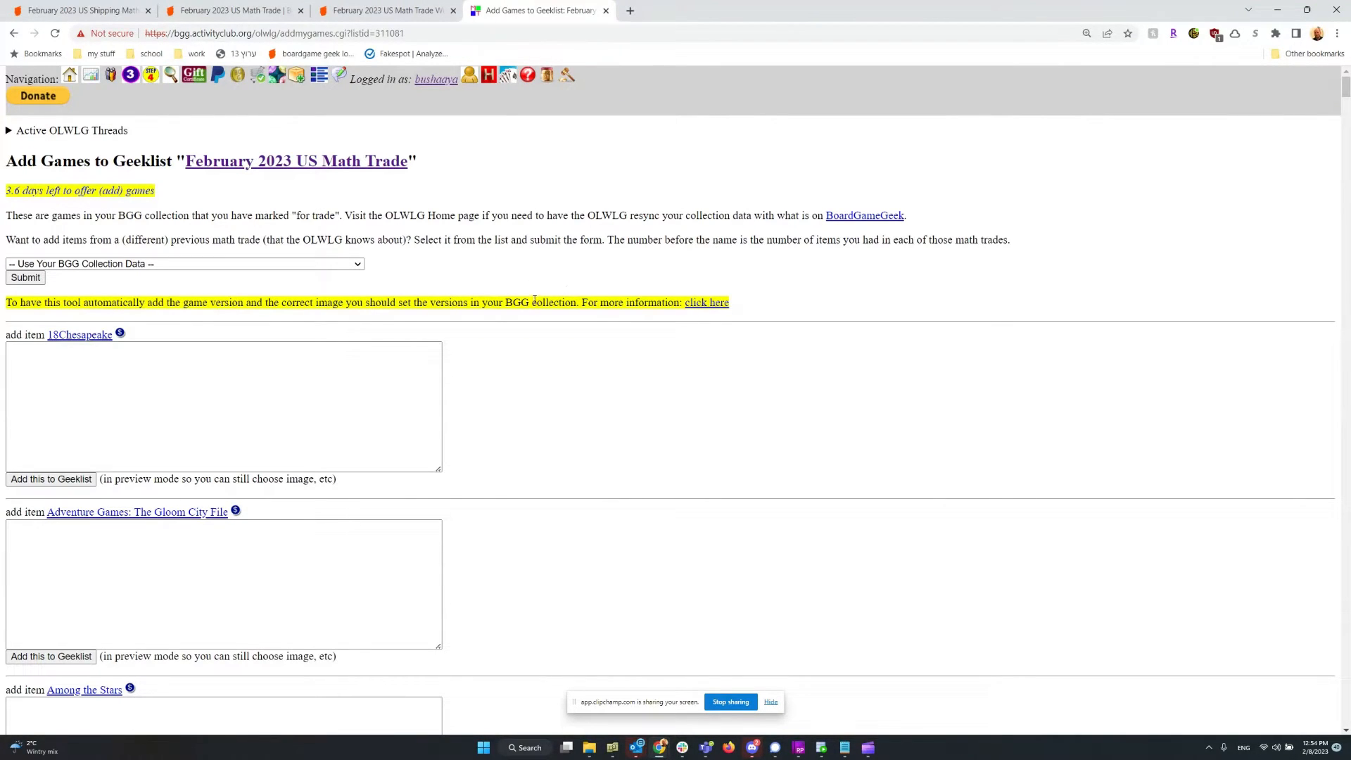
scroll(161, 563, "down", 6)
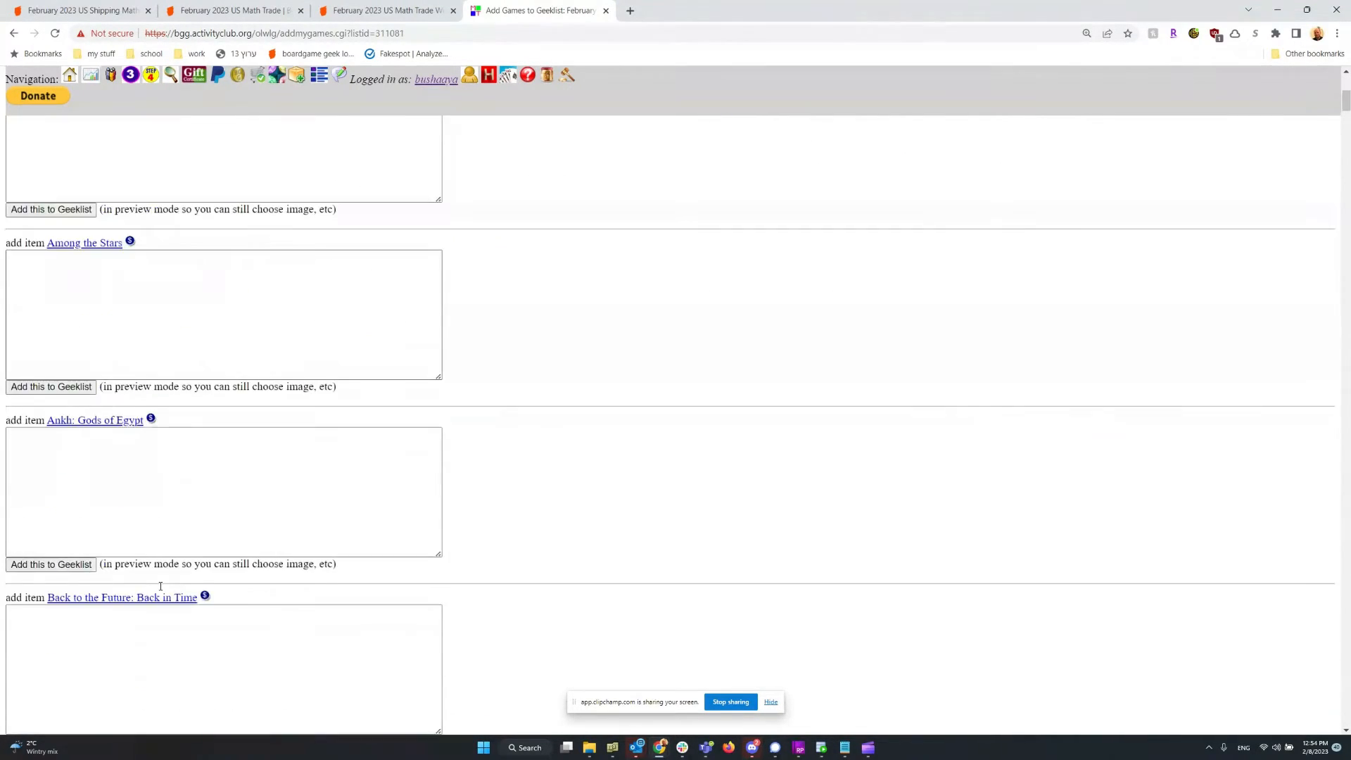
scroll(161, 587, "down", 3)
scroll(239, 477, "down", 4)
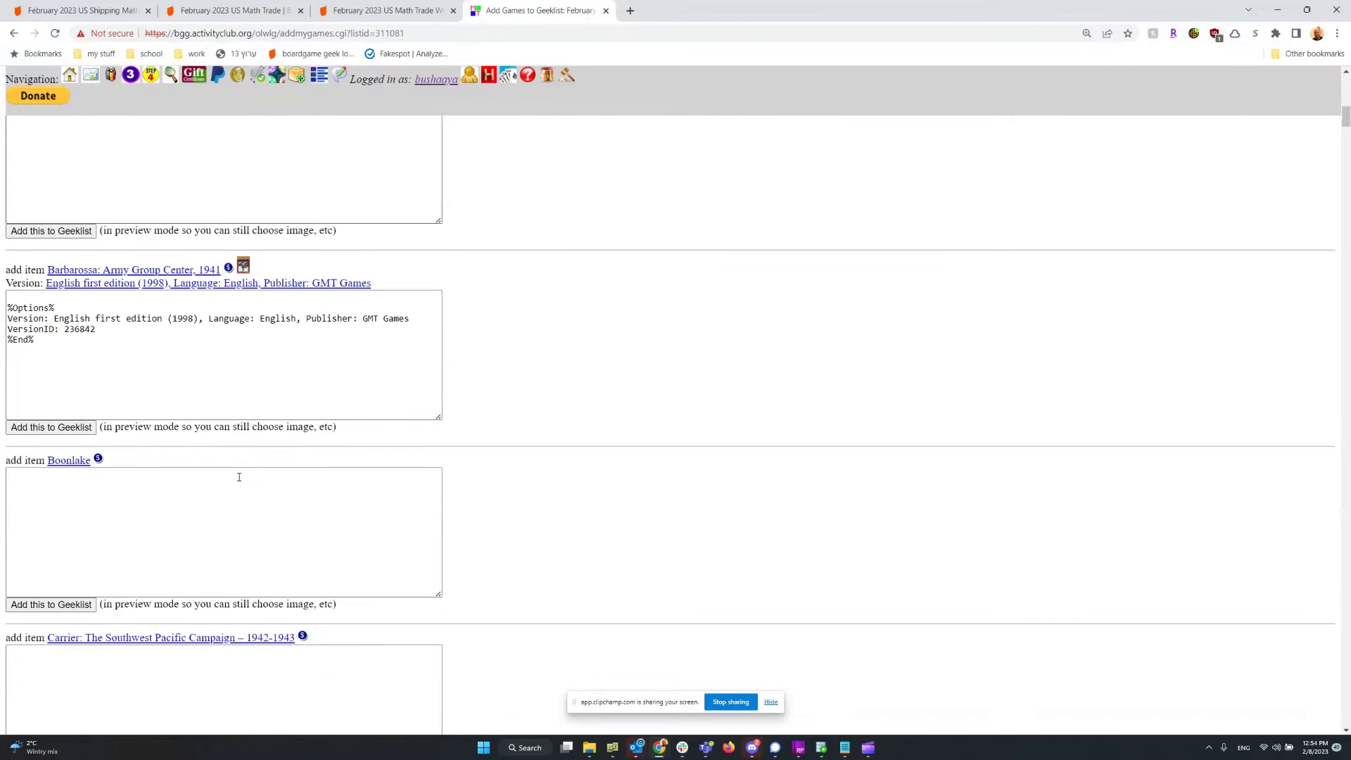
scroll(239, 477, "down", 3)
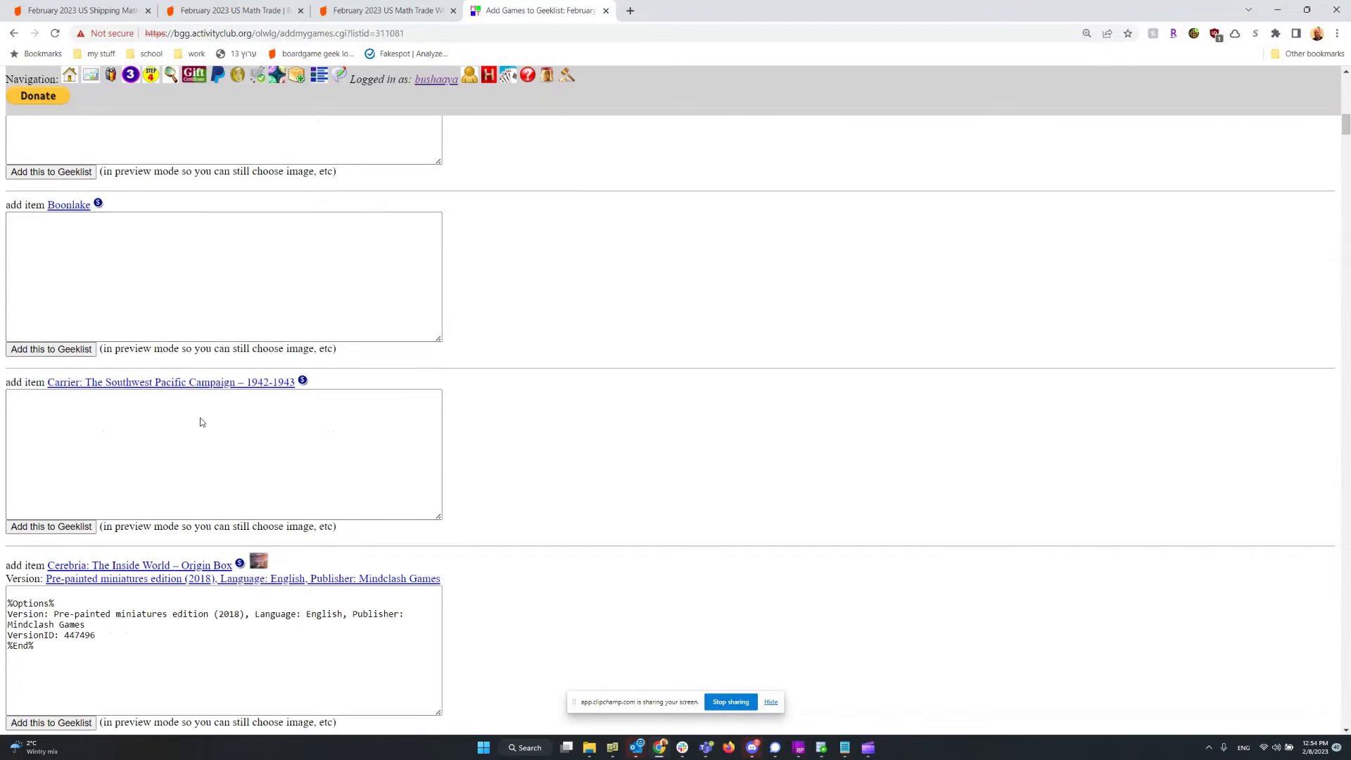
left_click(129, 292)
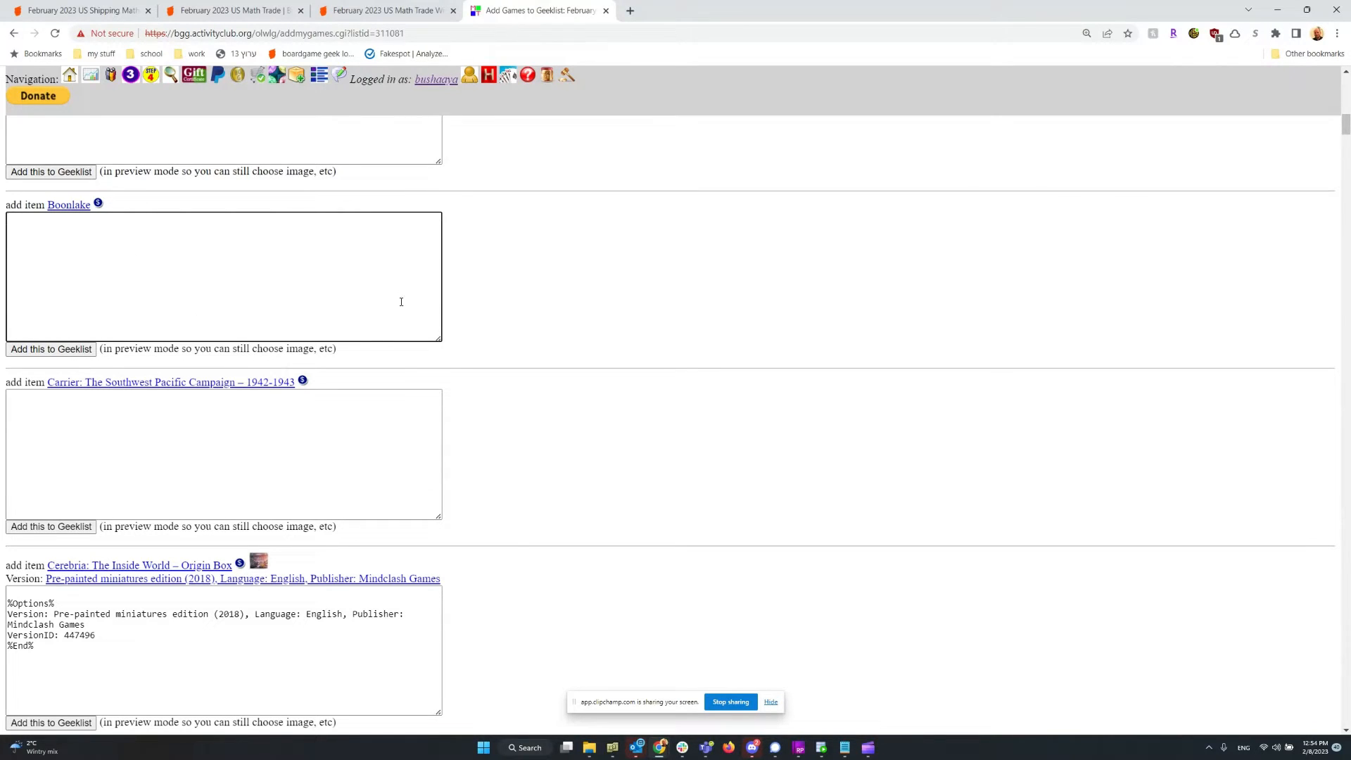
left_click(38, 349)
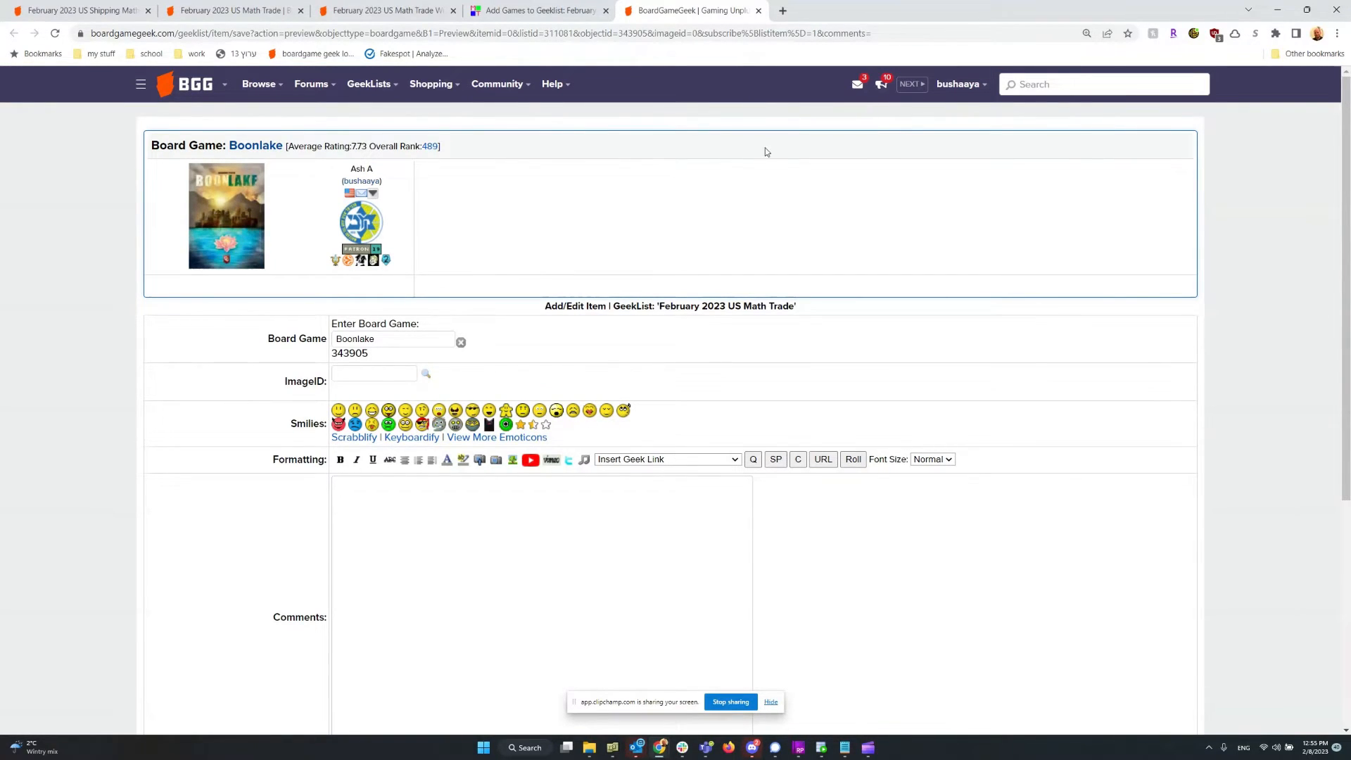
Comment "Excellent condition." and "Will cover $10 shipping outside CONUS" on the Boonlake item, and save it.
left_click(492, 540)
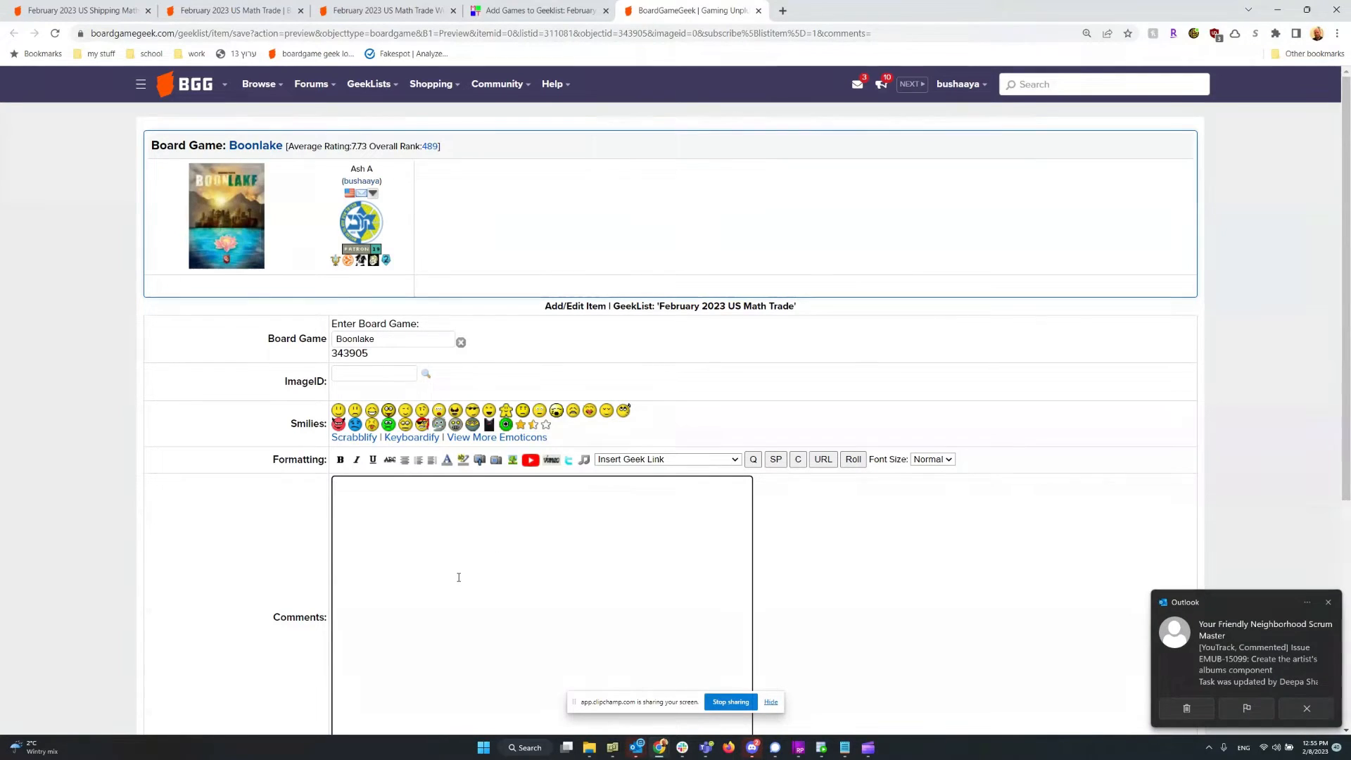
type("Excellent con")
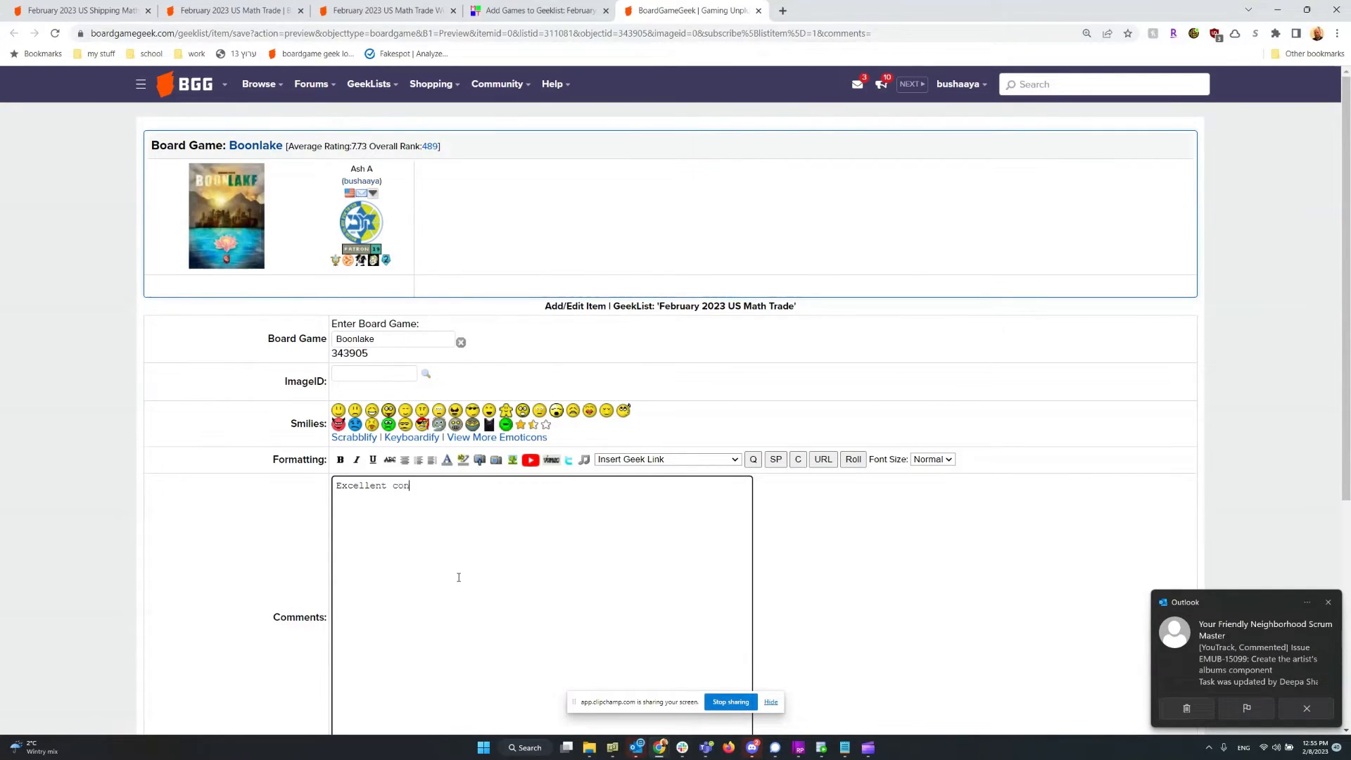
type("dition.")
type("Will c")
type("ove")
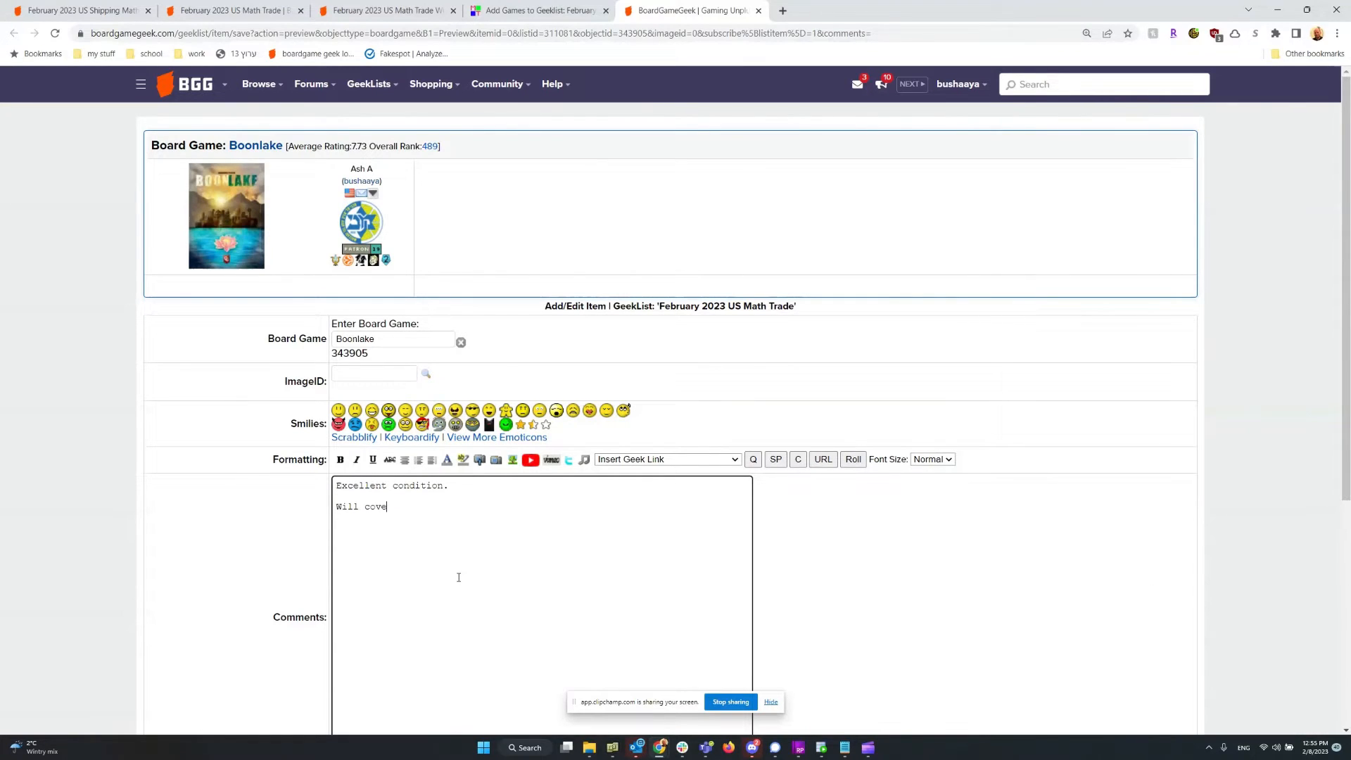
type("r $10 shipping cutside CONUS")
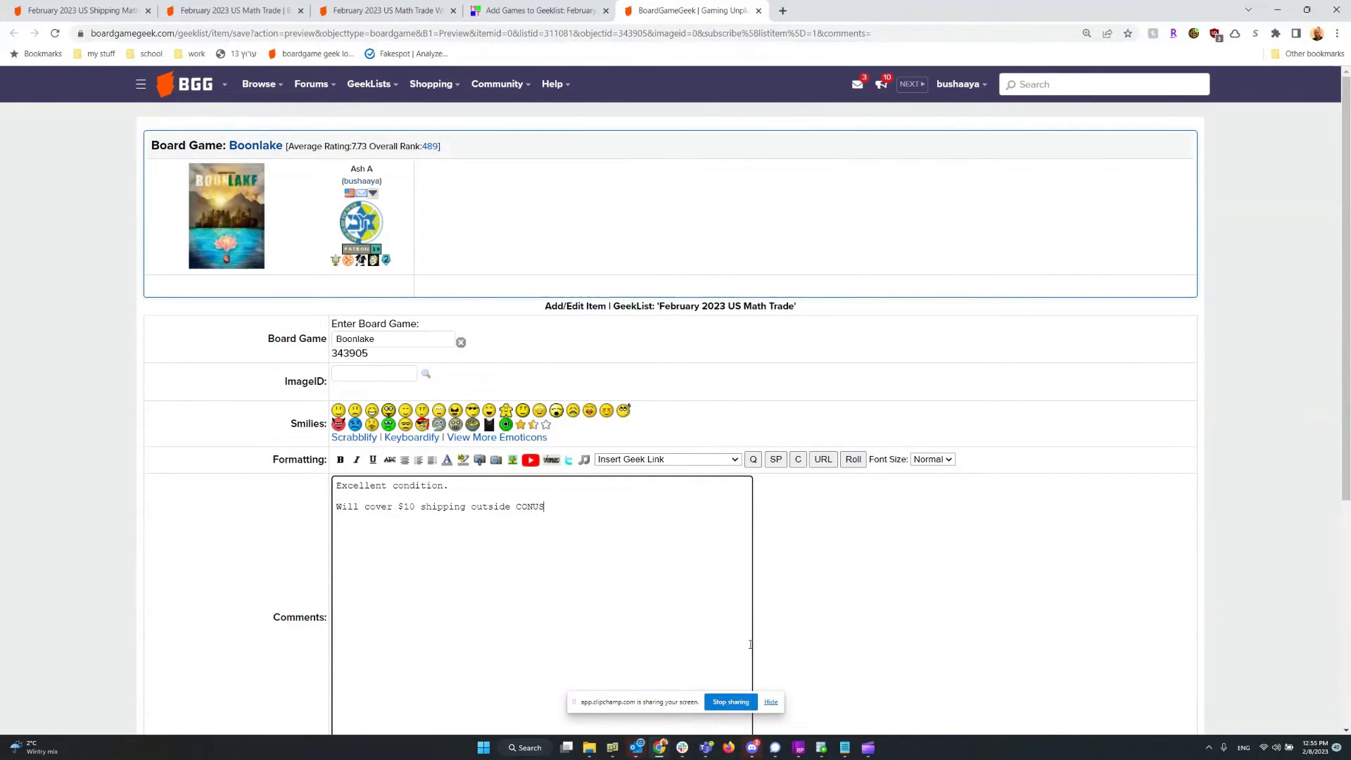
scroll(782, 617, "down", 1)
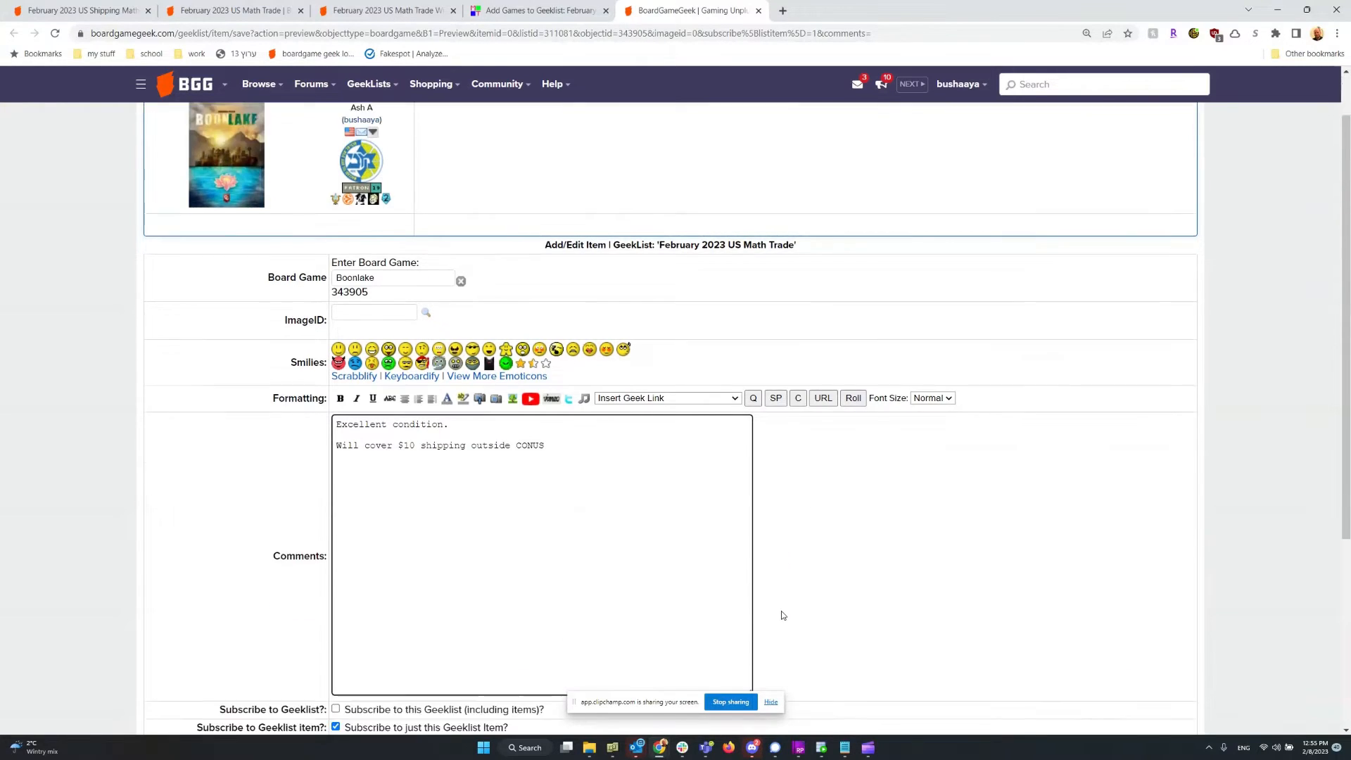
scroll(783, 616, "down", 2)
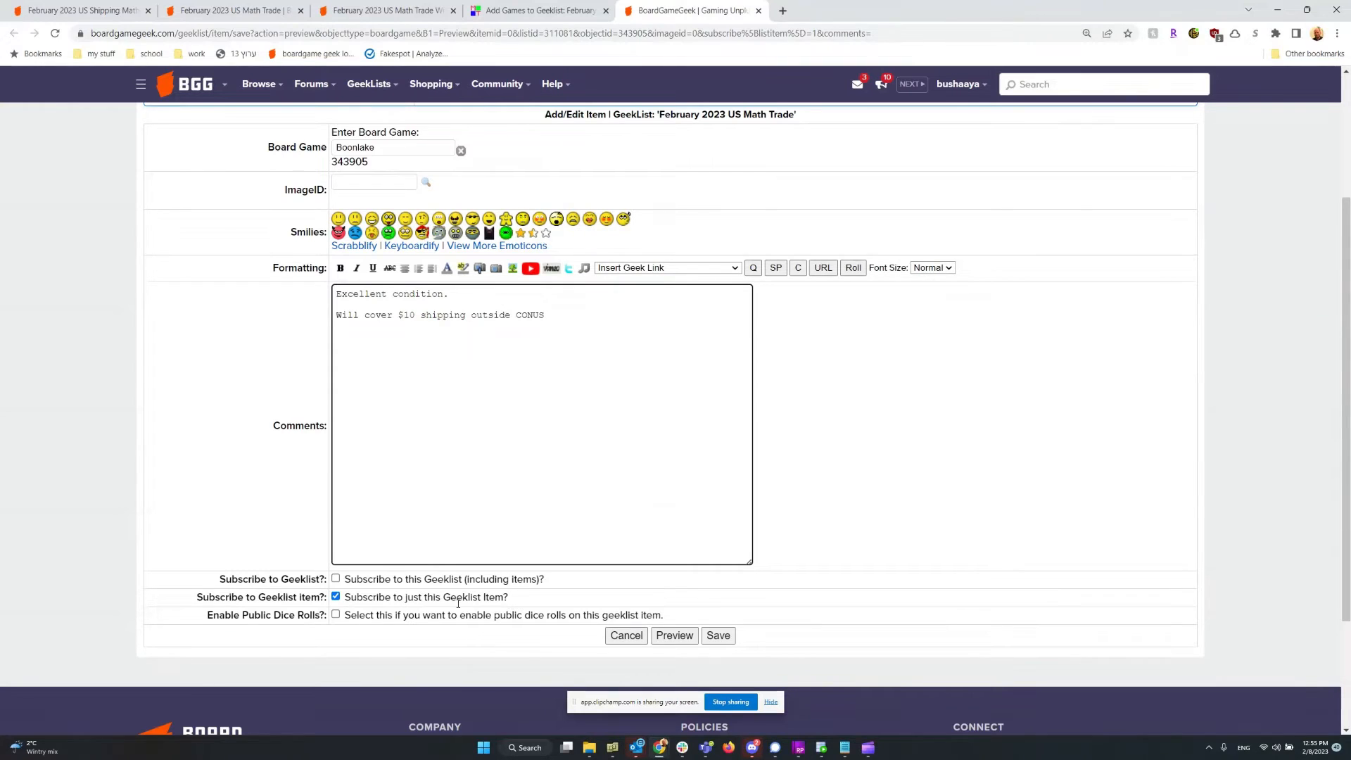
left_click(719, 635)
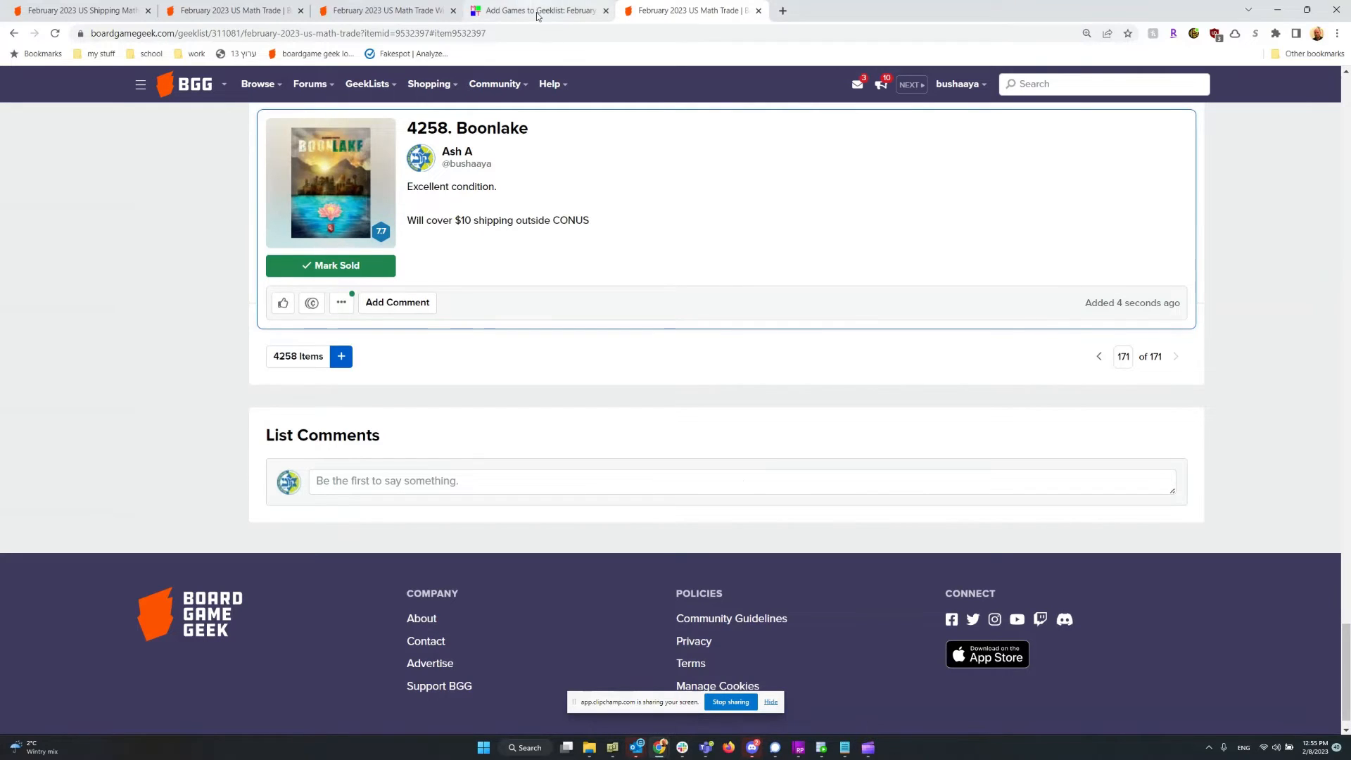
Return to the add-games page and load the items from the January 2023 US Math Trade as the source.
left_click(537, 13)
scroll(486, 316, "up", 10)
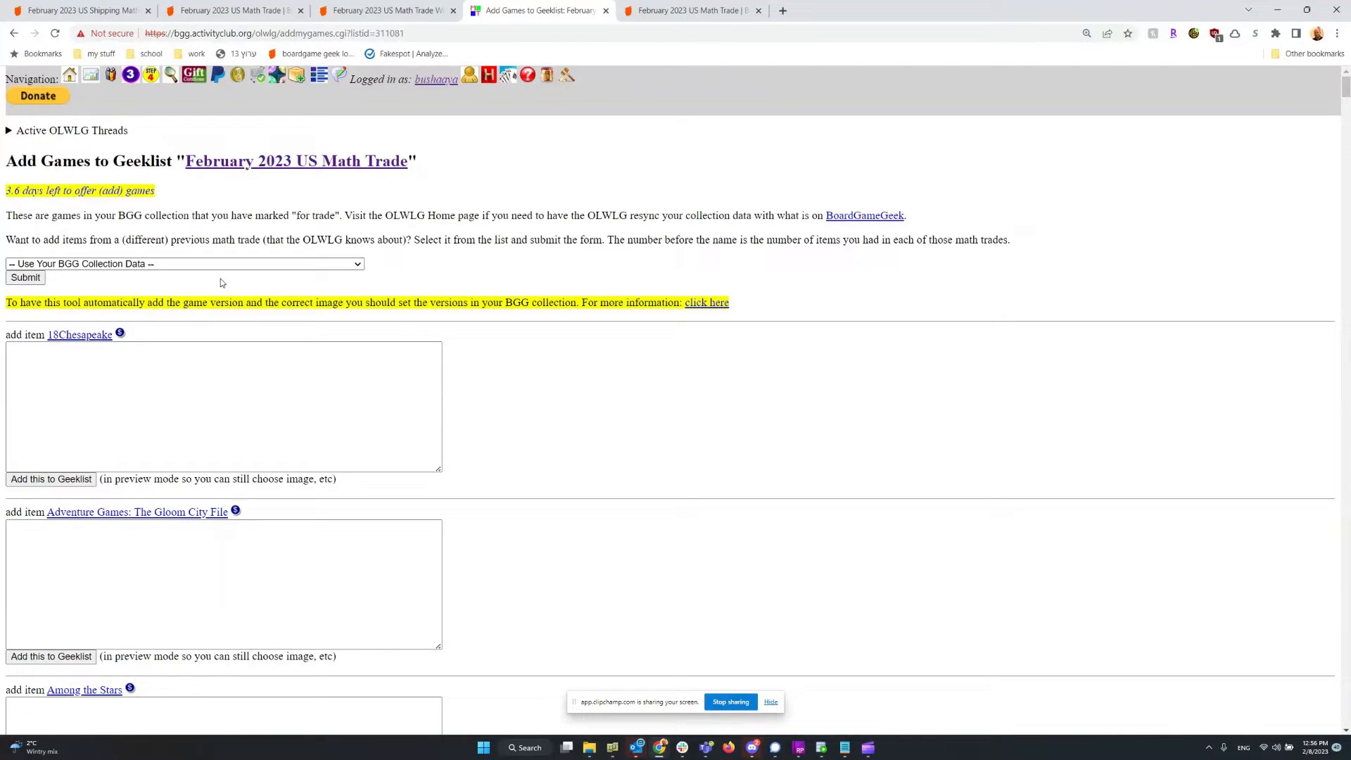
left_click(147, 265)
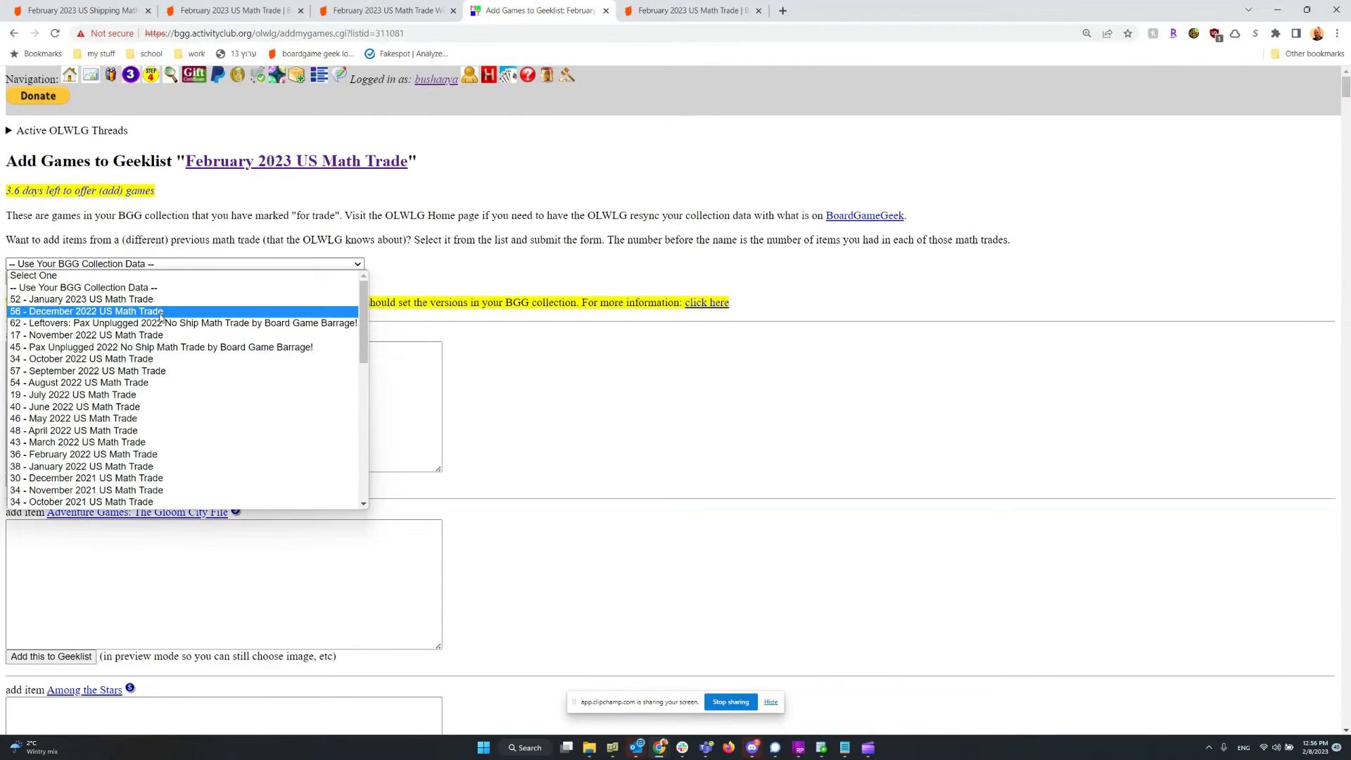
scroll(152, 373, "down", 6)
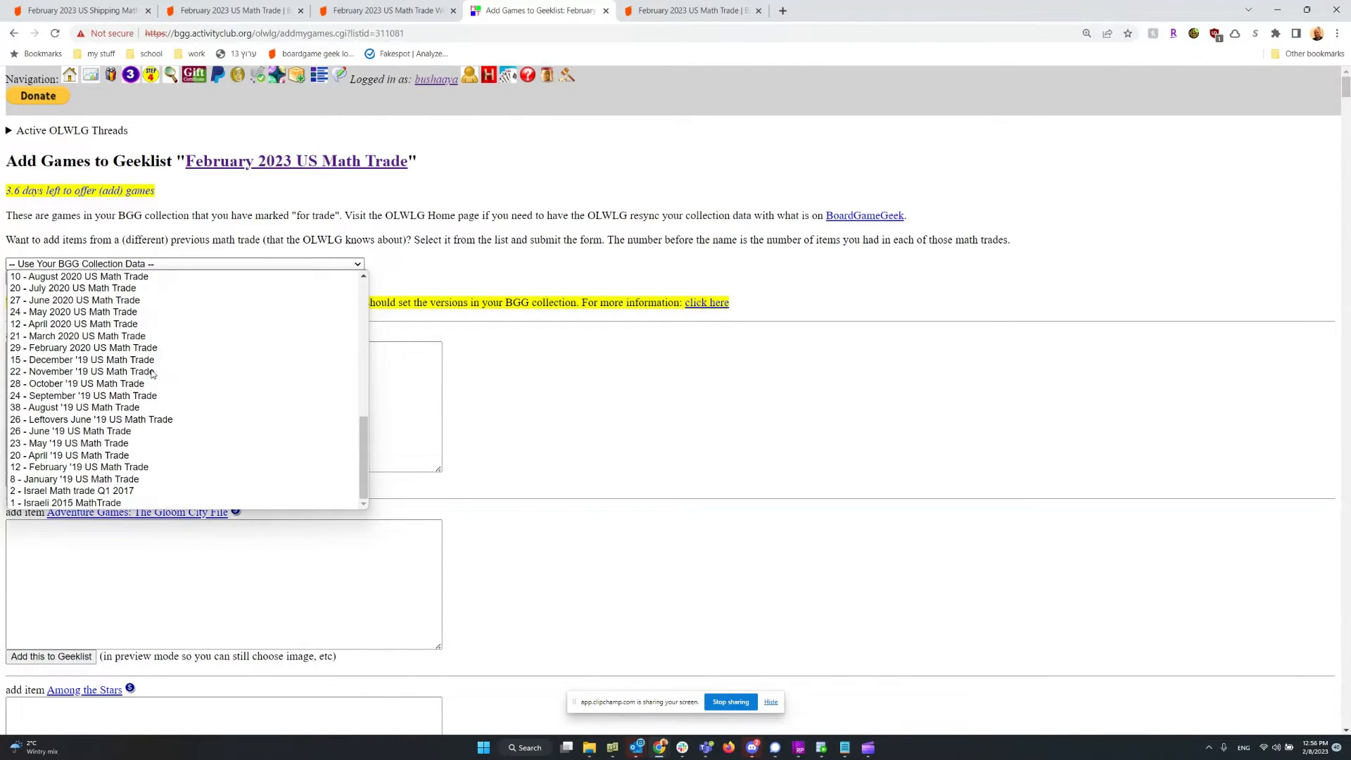
scroll(137, 485, "up", 6)
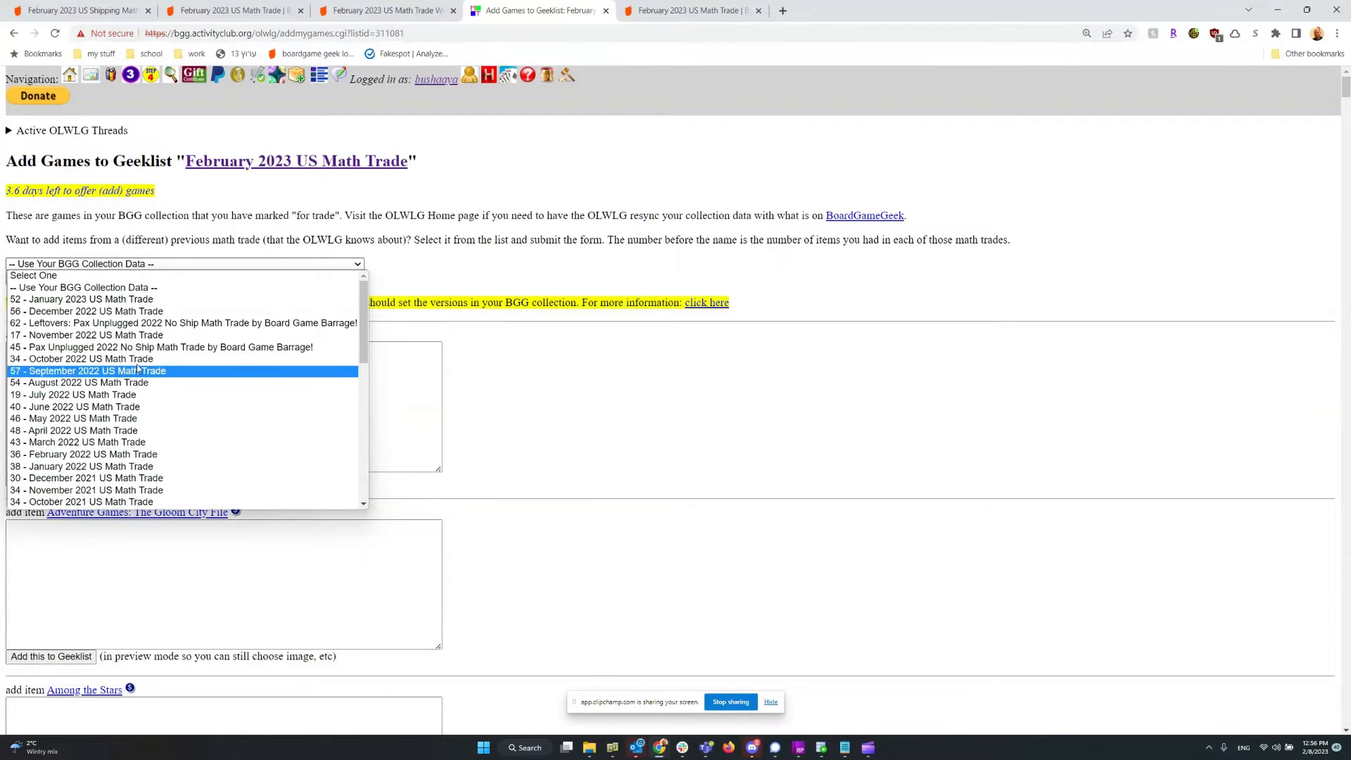
left_click(141, 304)
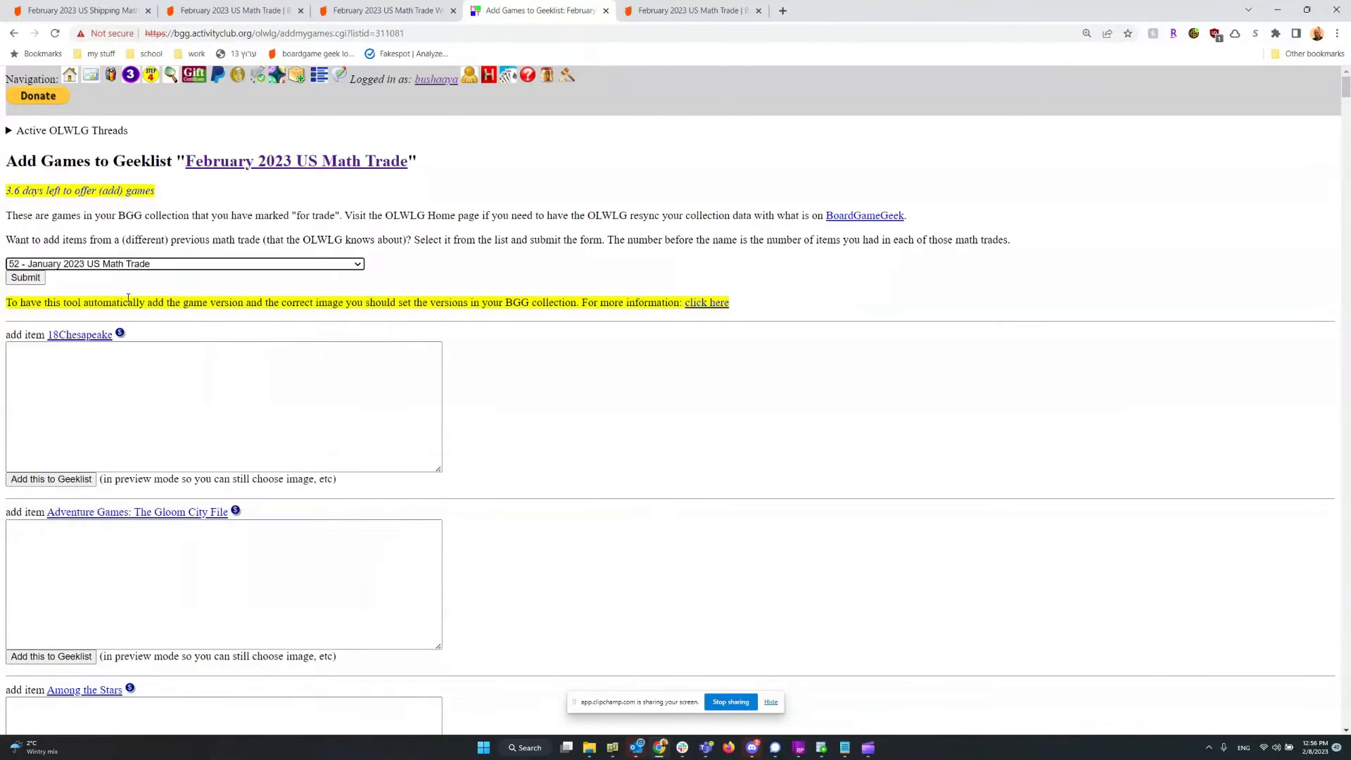
left_click(45, 279)
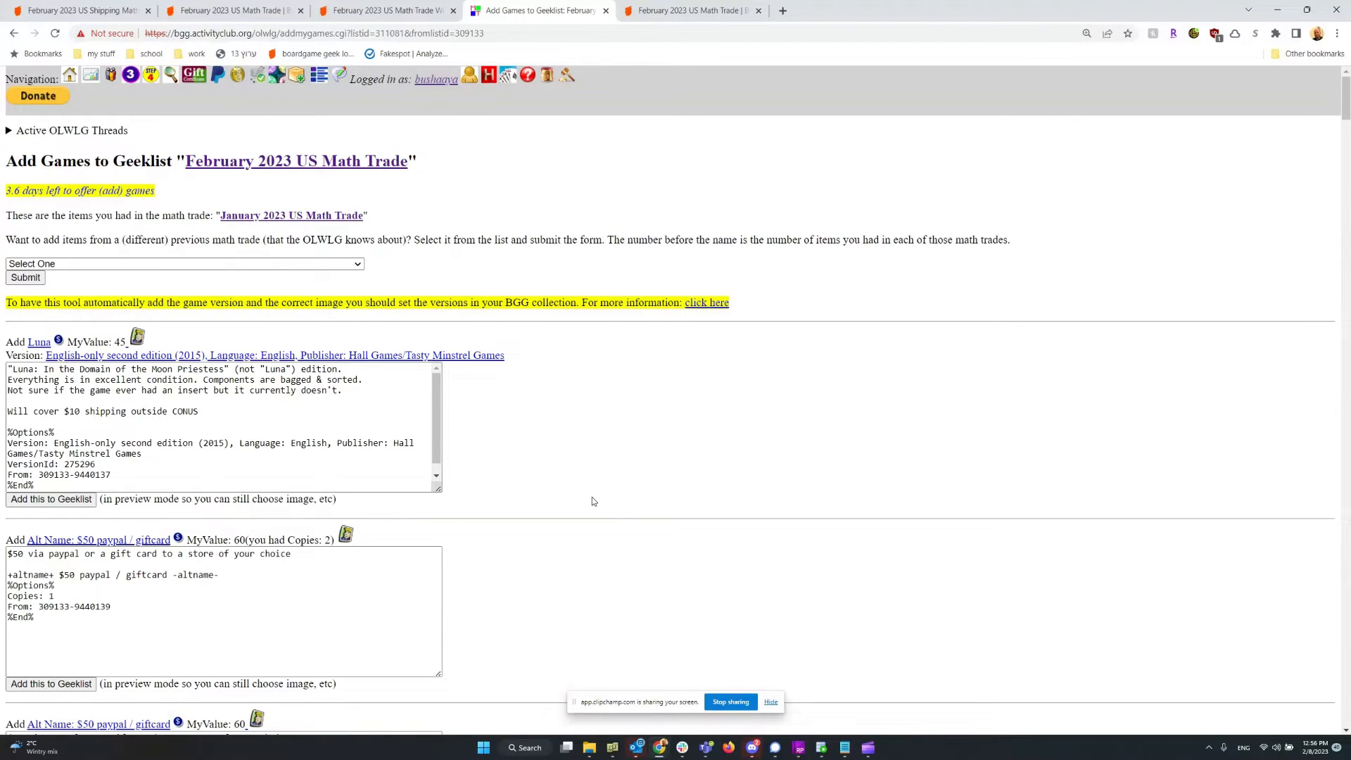
Find The Quacks of Quedlinburg among the previous trade's items and add it to the geeklist in preview mode.
scroll(592, 497, "down", 10)
scroll(590, 498, "down", 20)
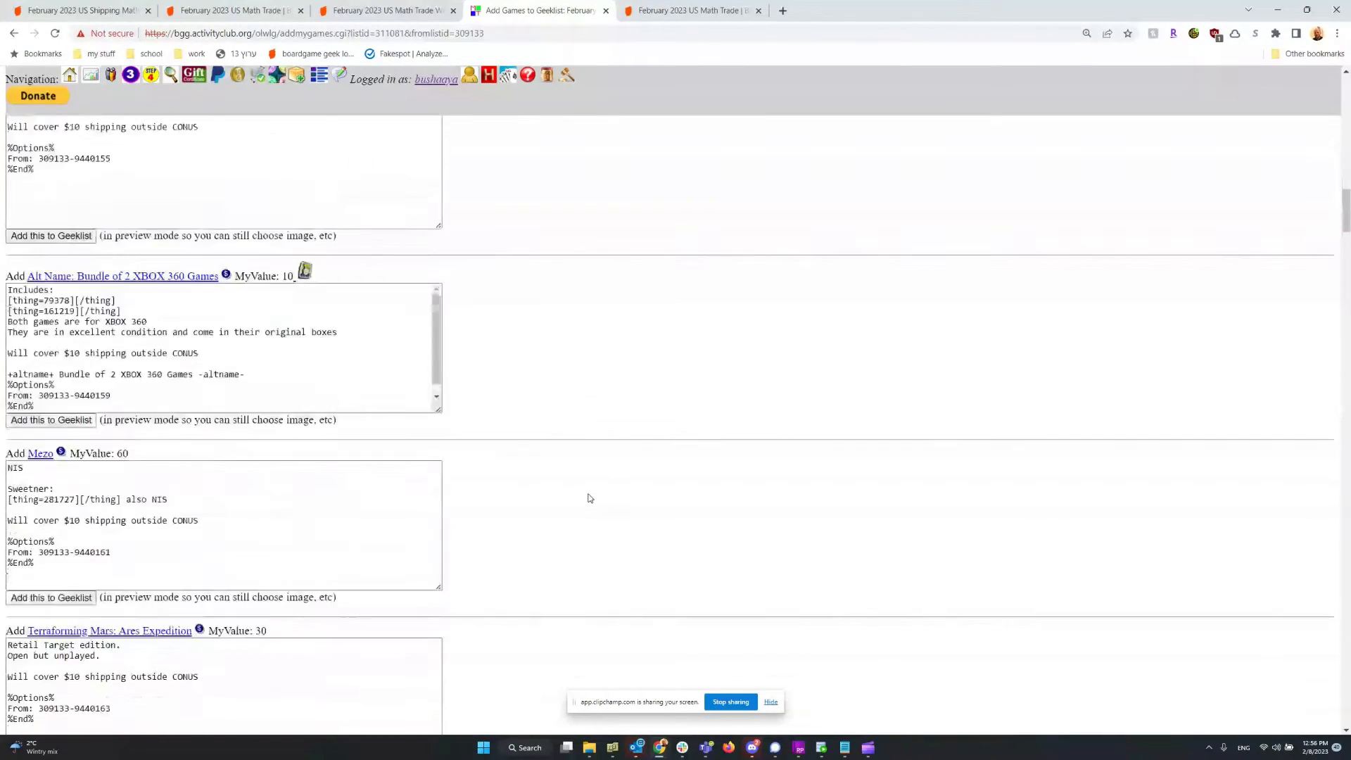
scroll(590, 497, "down", 20)
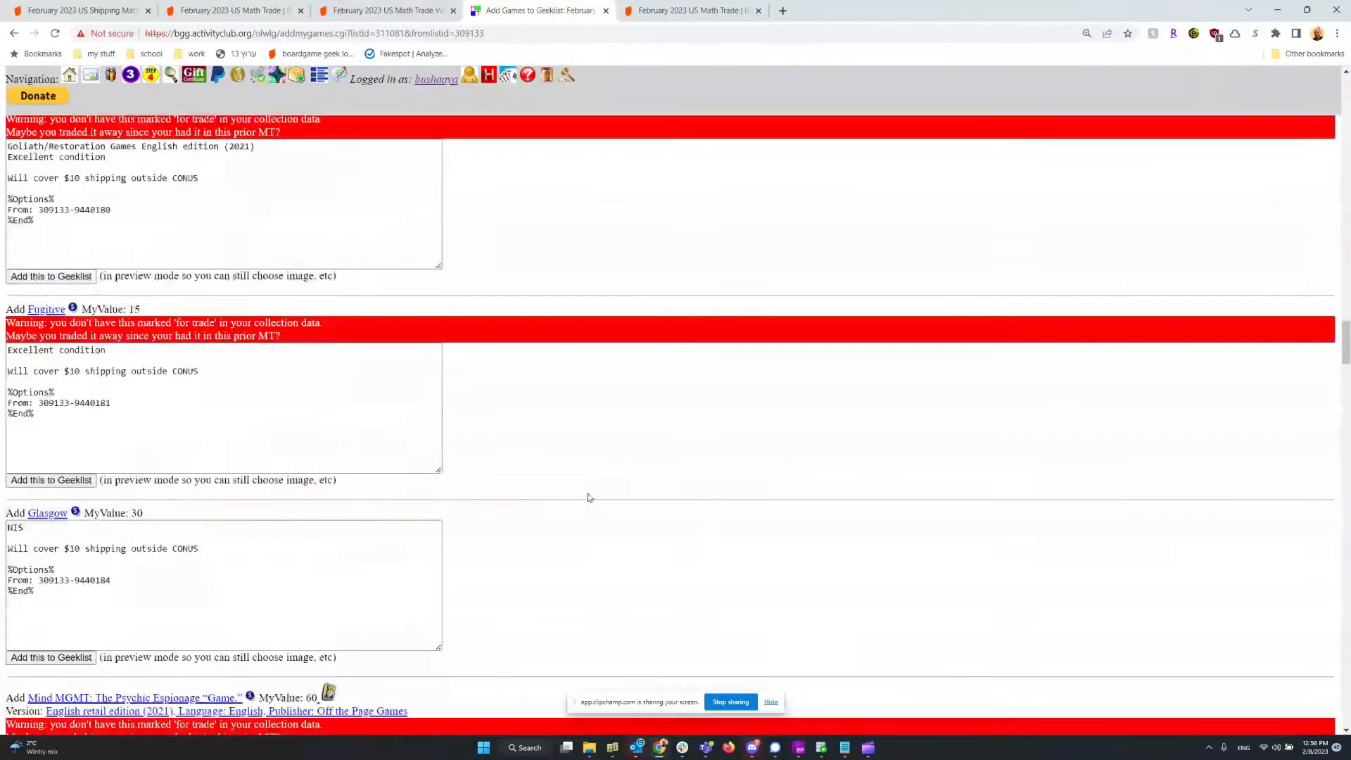
scroll(589, 497, "up", 2)
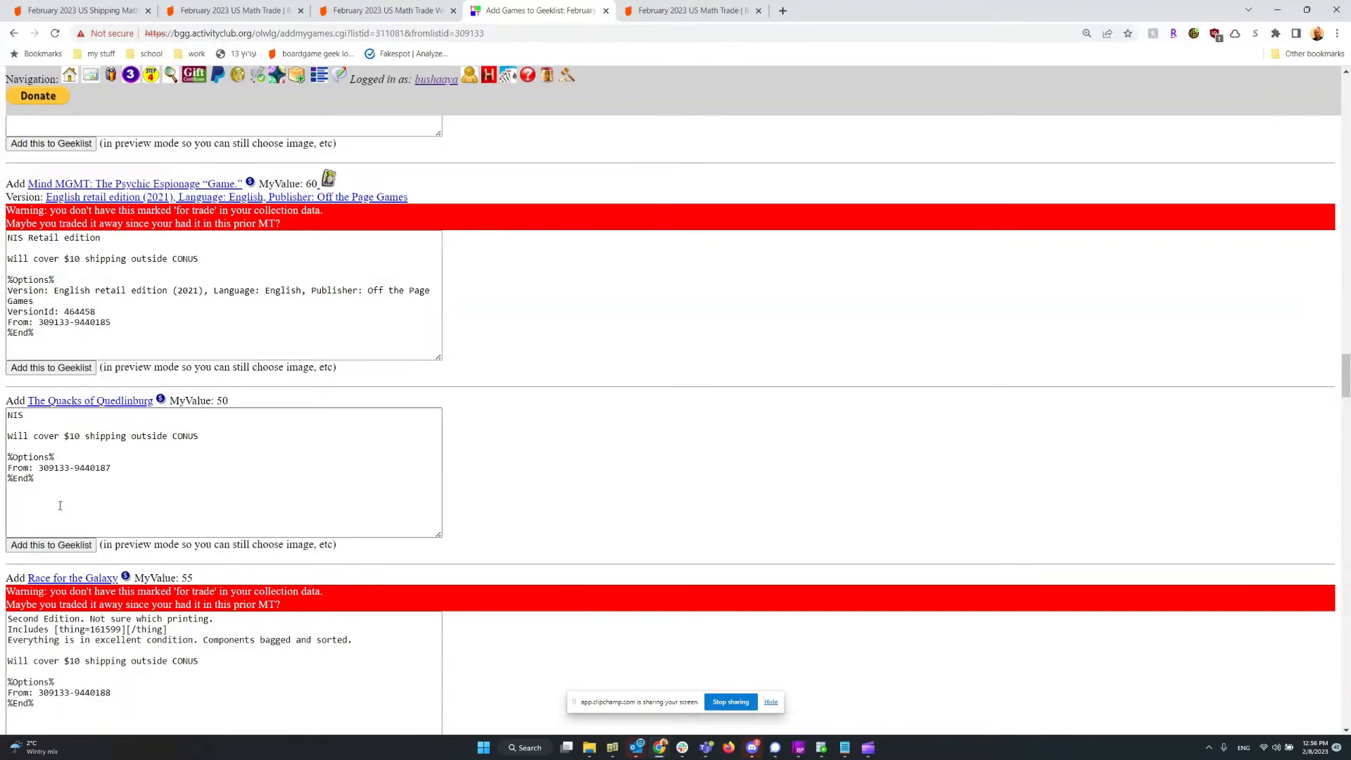
left_click(51, 544)
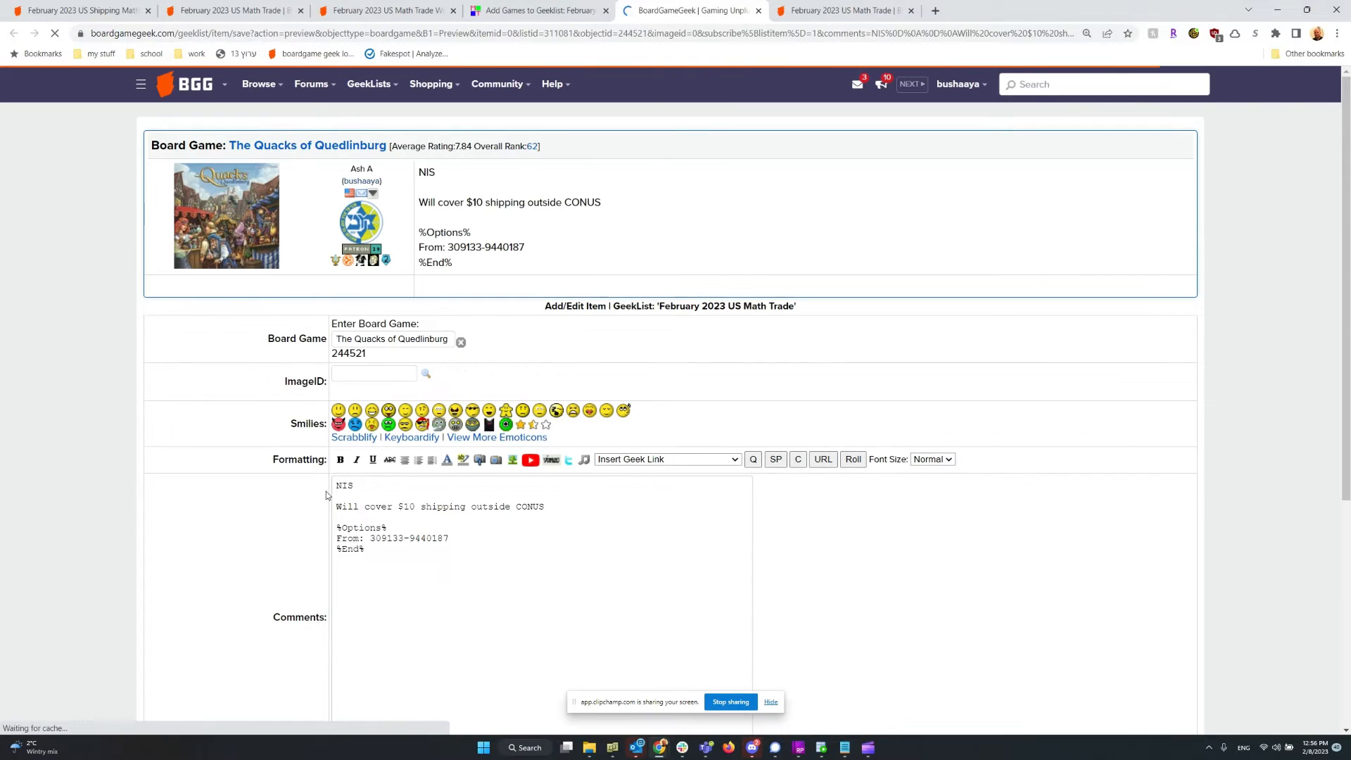
Remove the %Options% to %End% block from the Quacks of Quedlinburg comment and save the item.
left_click_drag(439, 568, 286, 522)
key("BackSpace")
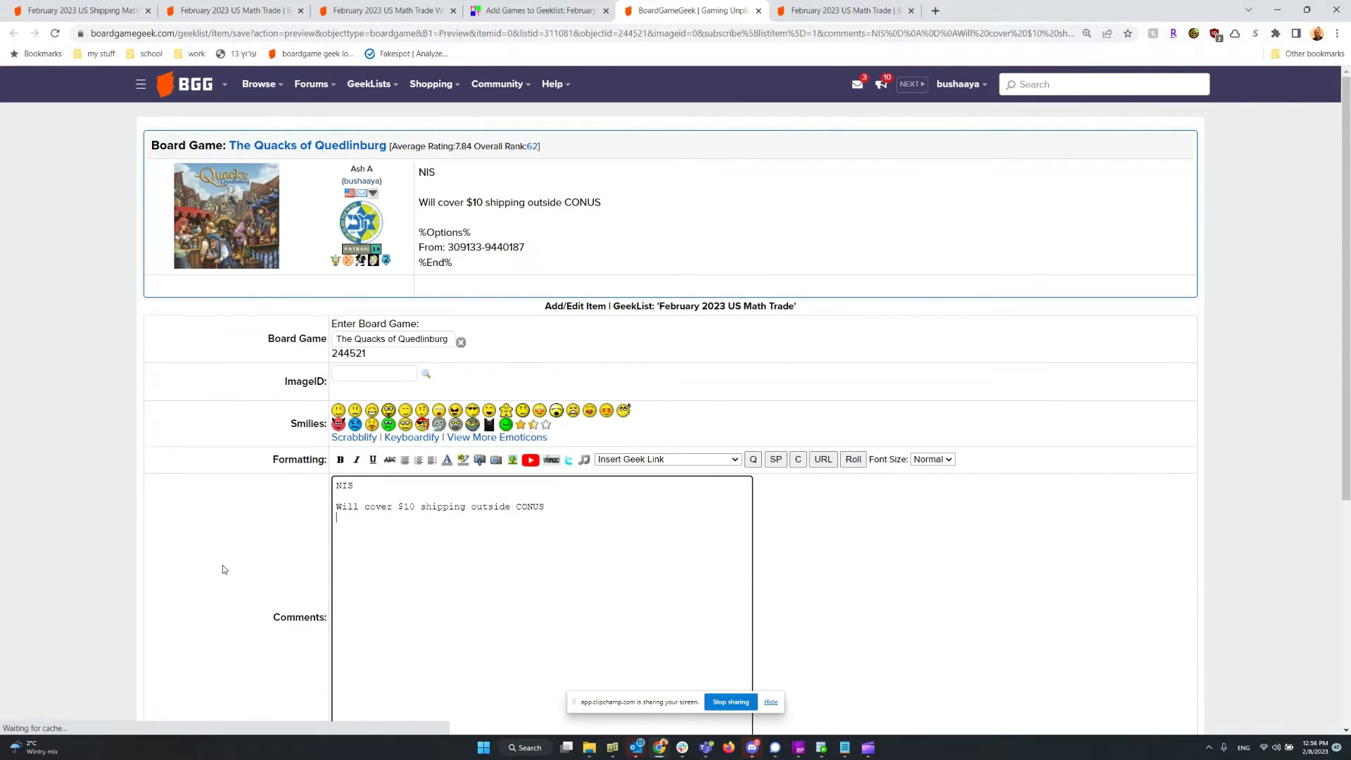
scroll(222, 565, "down", 4)
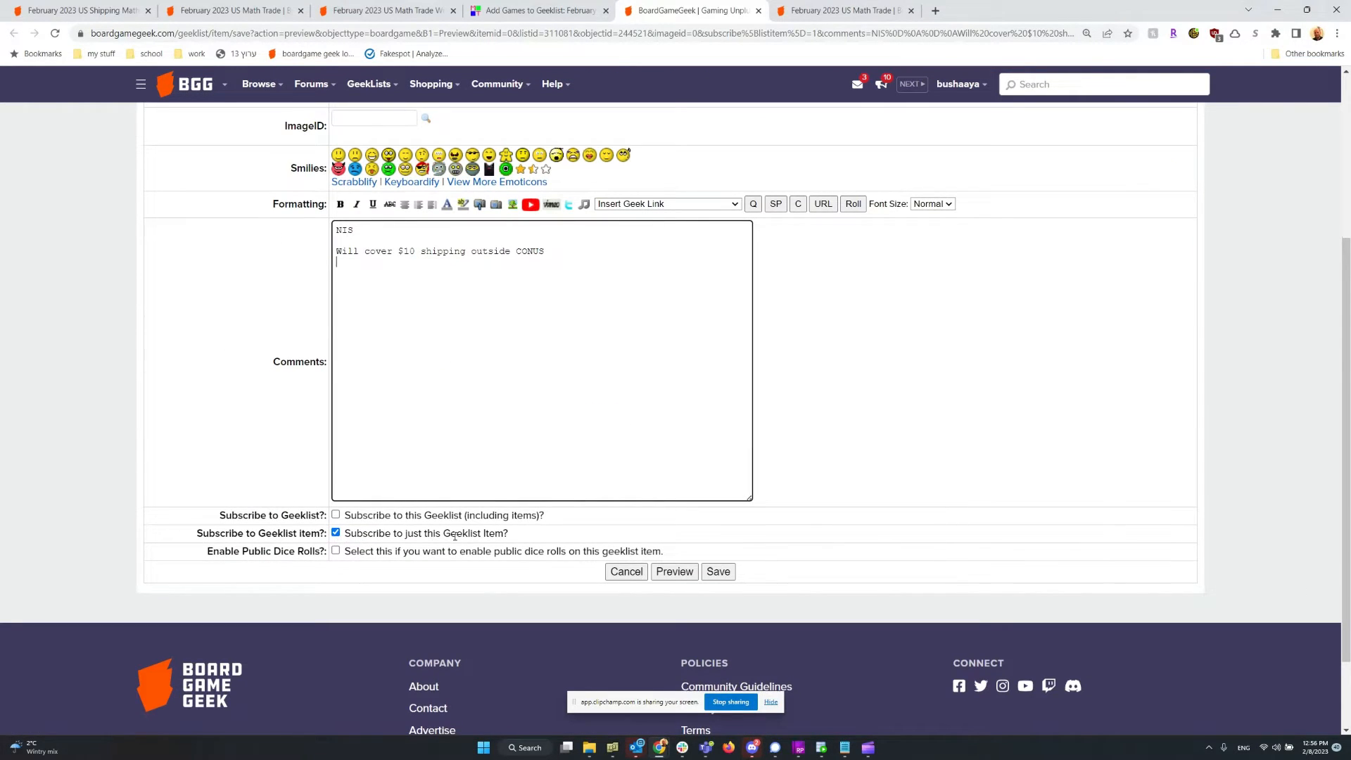
left_click(718, 571)
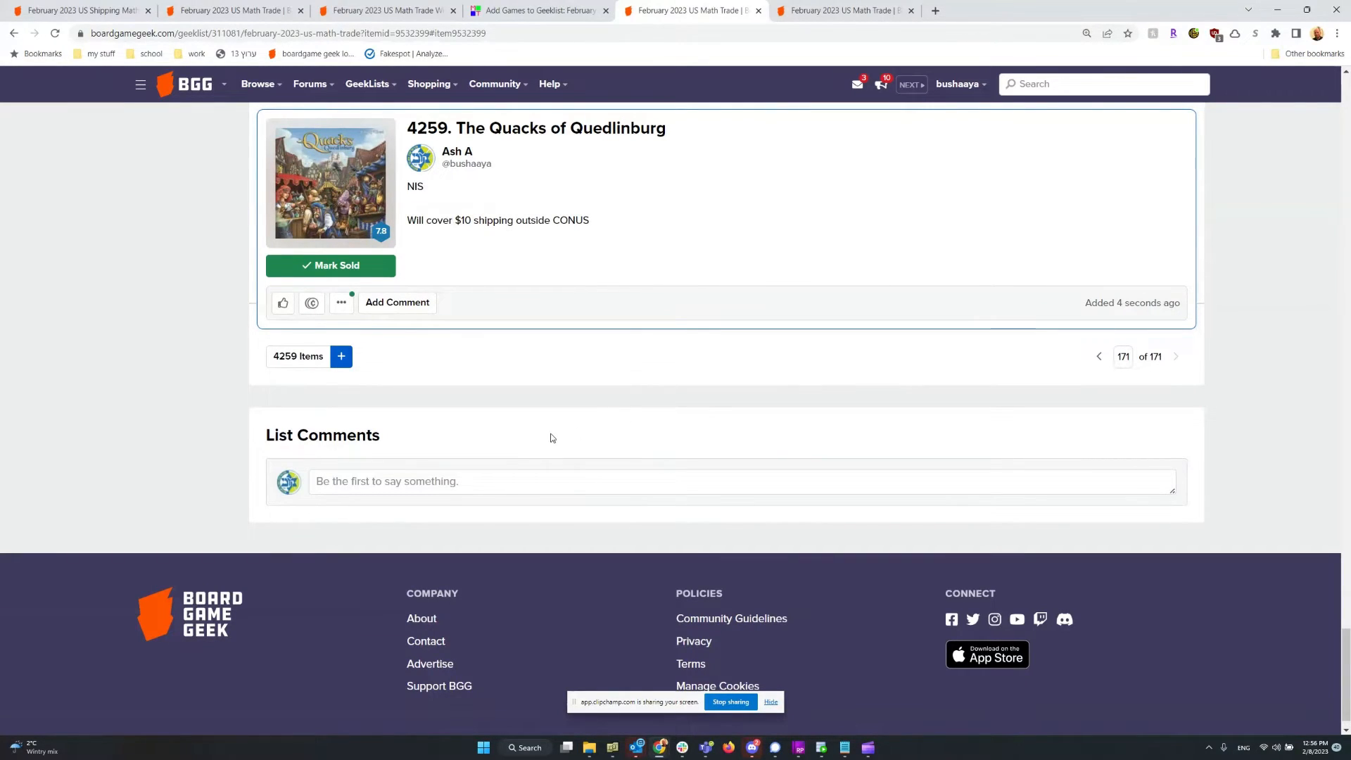
Look at the introduction of the trade geeklist and switch to the February 2023 US Math Trade Wishlist.
scroll(564, 443, "up", 20)
scroll(569, 235, "up", 3)
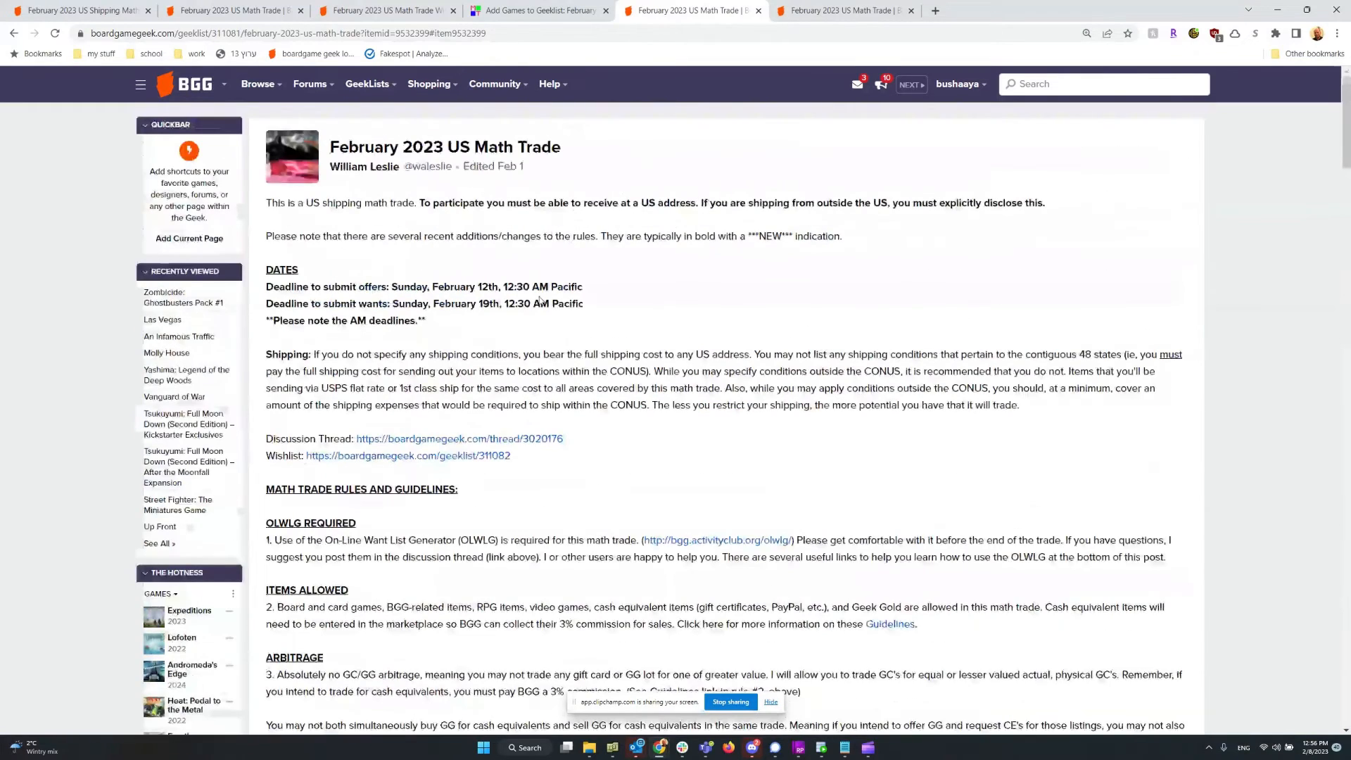
left_click(408, 13)
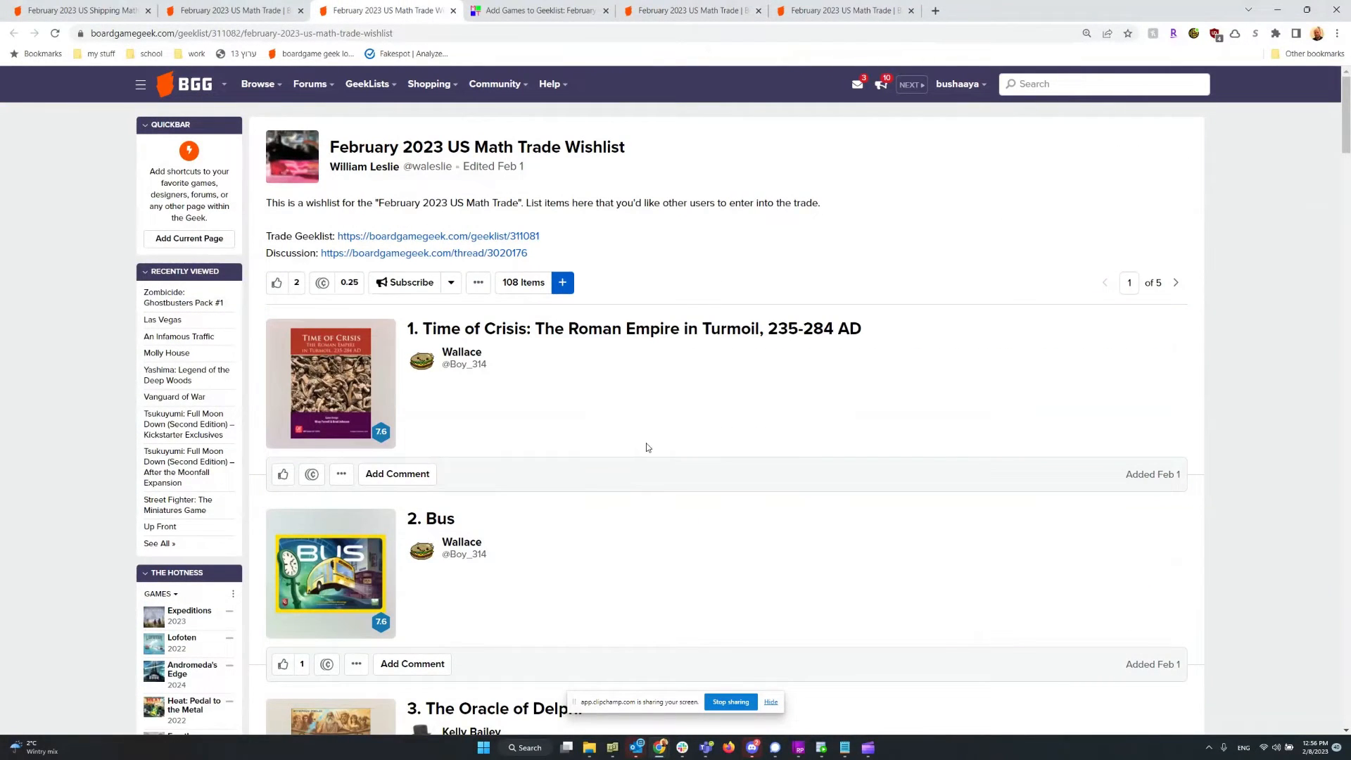
Start a new board game item on the trade geeklist, search for "outside" and choose Outside the Scope of BGG.
key("ctrl+Page_Up")
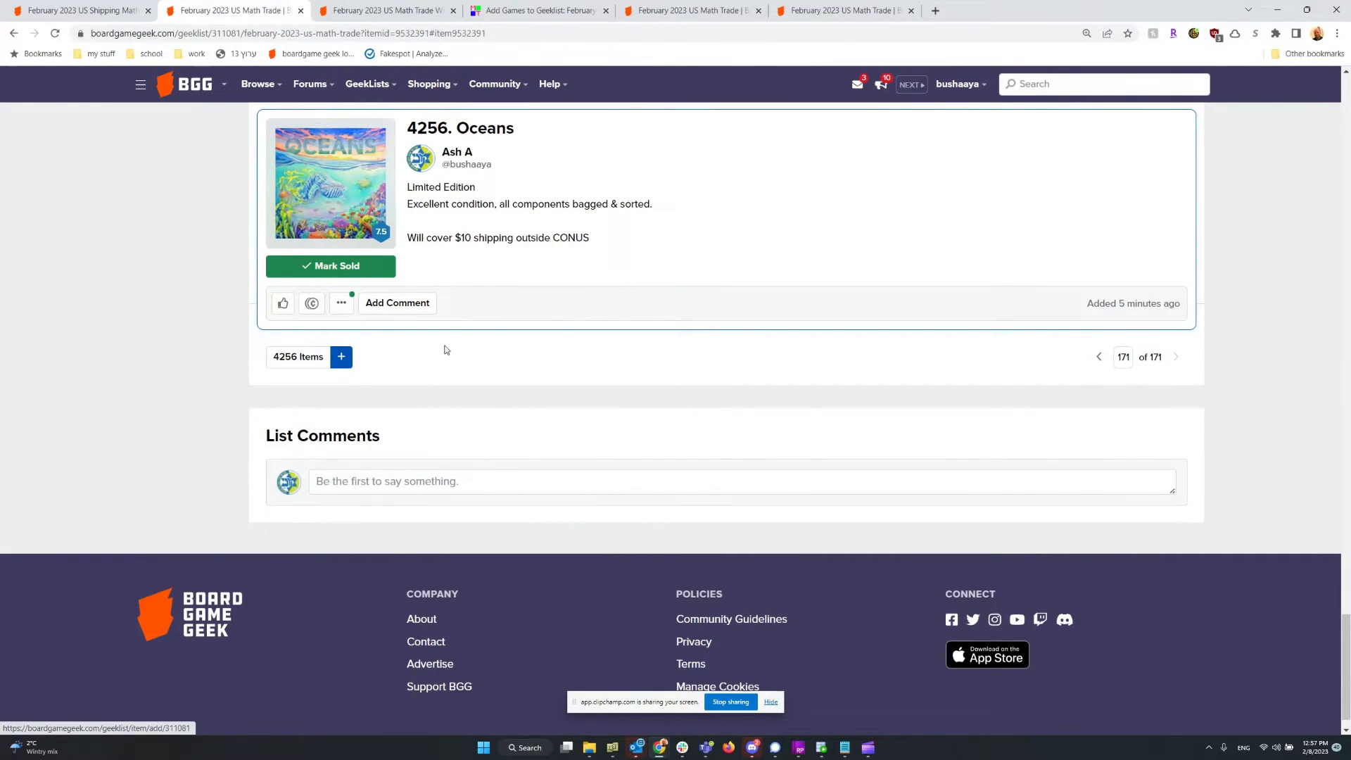
left_click(342, 357)
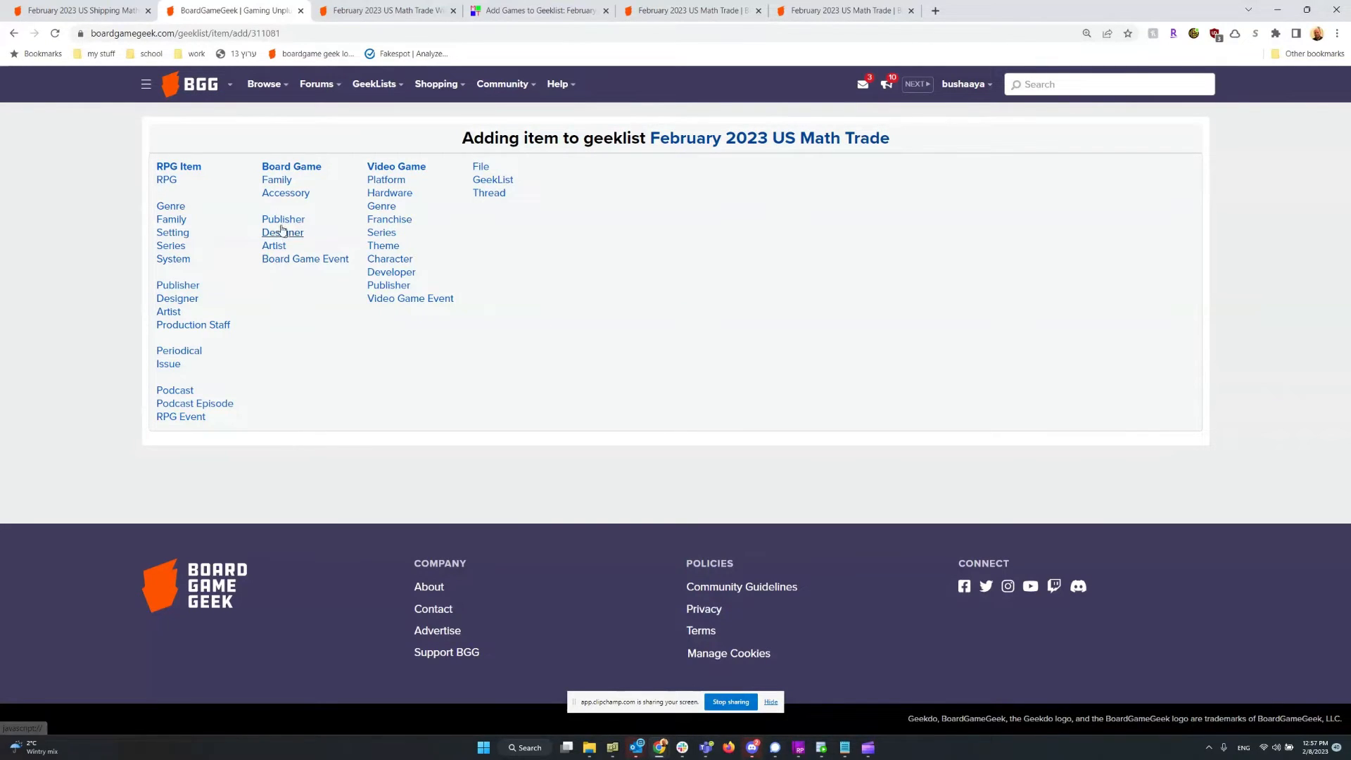
left_click(305, 171)
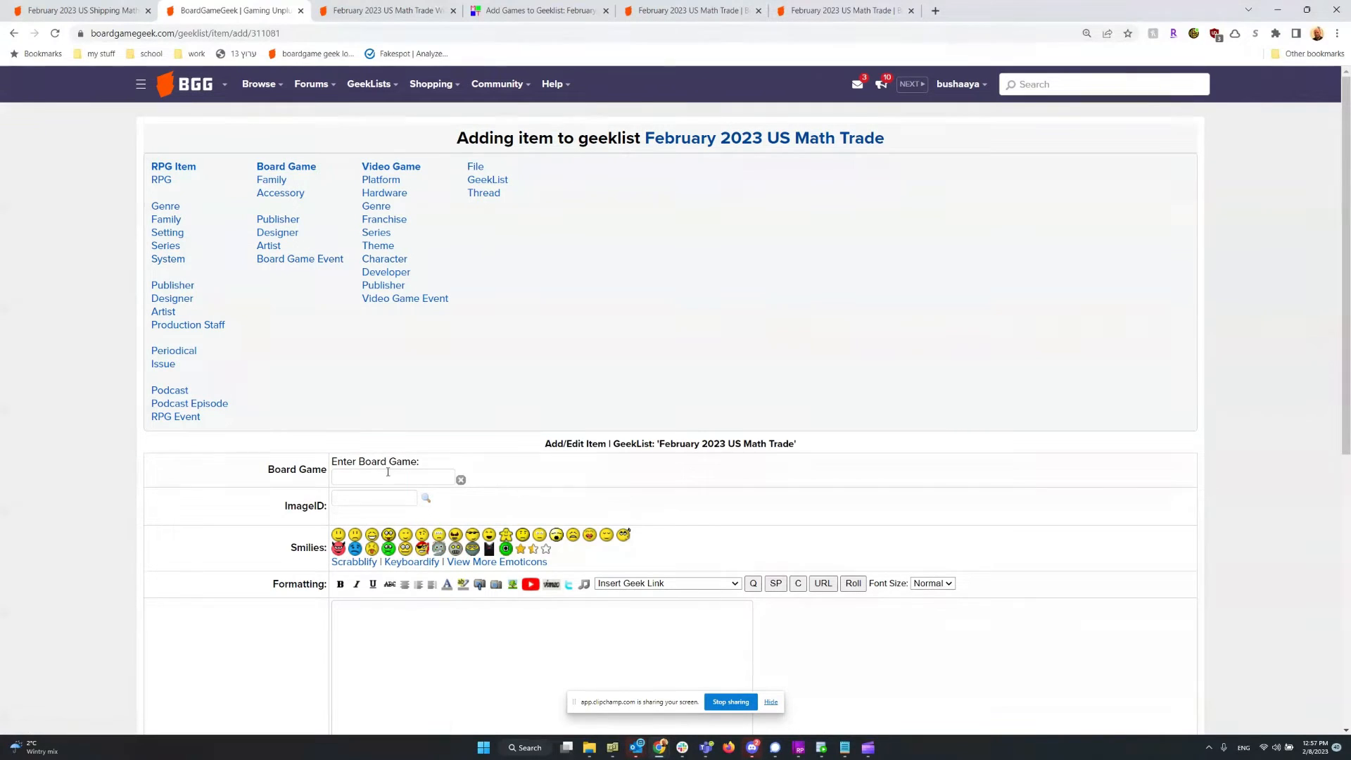
left_click(366, 479)
type("outside")
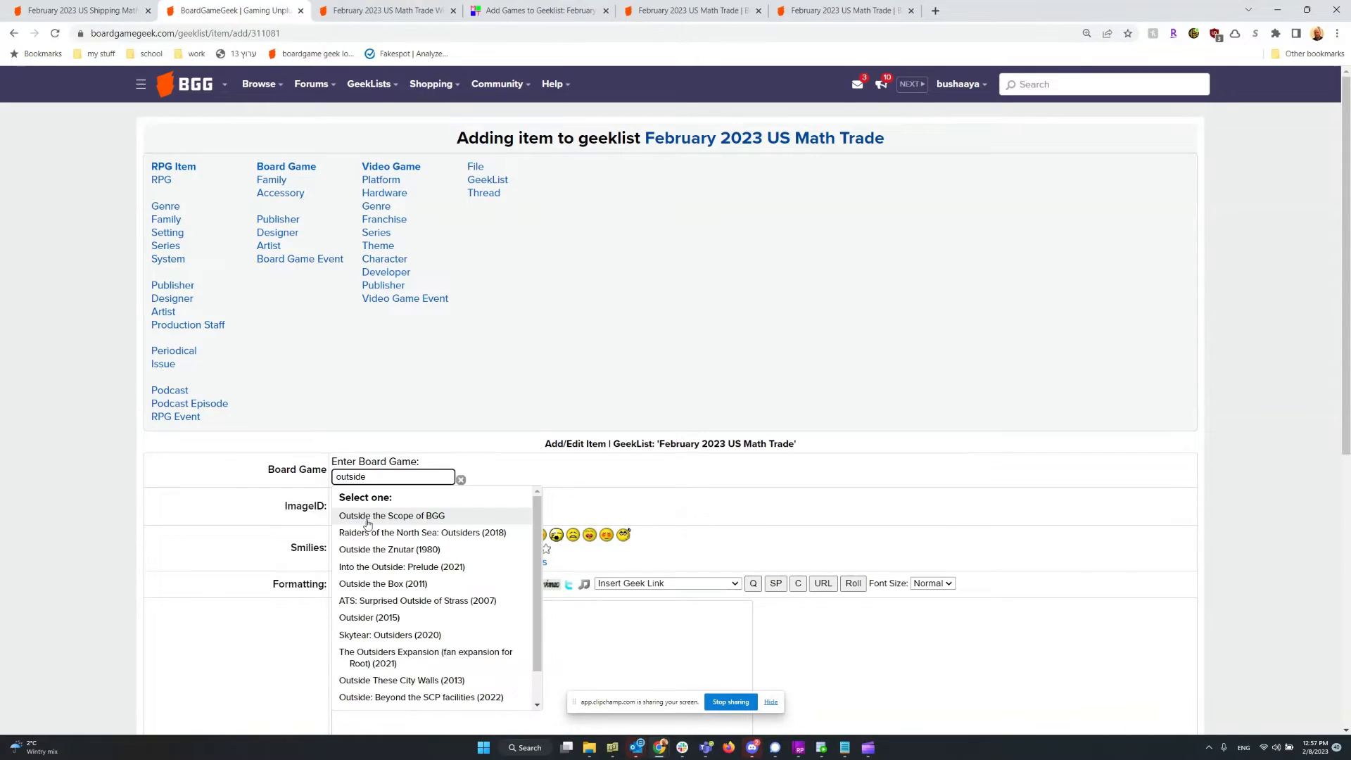
left_click(407, 517)
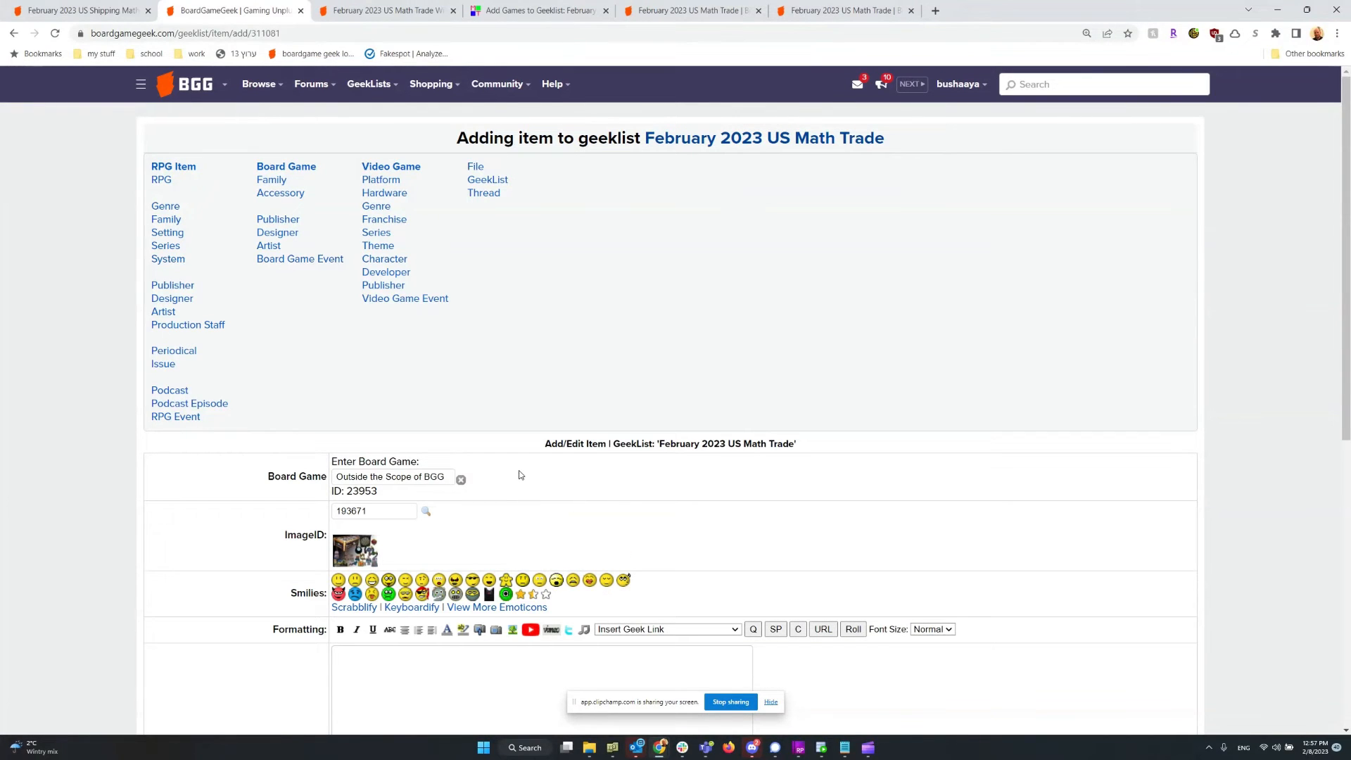
Begin the outside-scope item's comment with the line "+altname+ $30 in PayPal or Giftcard -altname-".
scroll(517, 479, "down", 3)
left_click(437, 465)
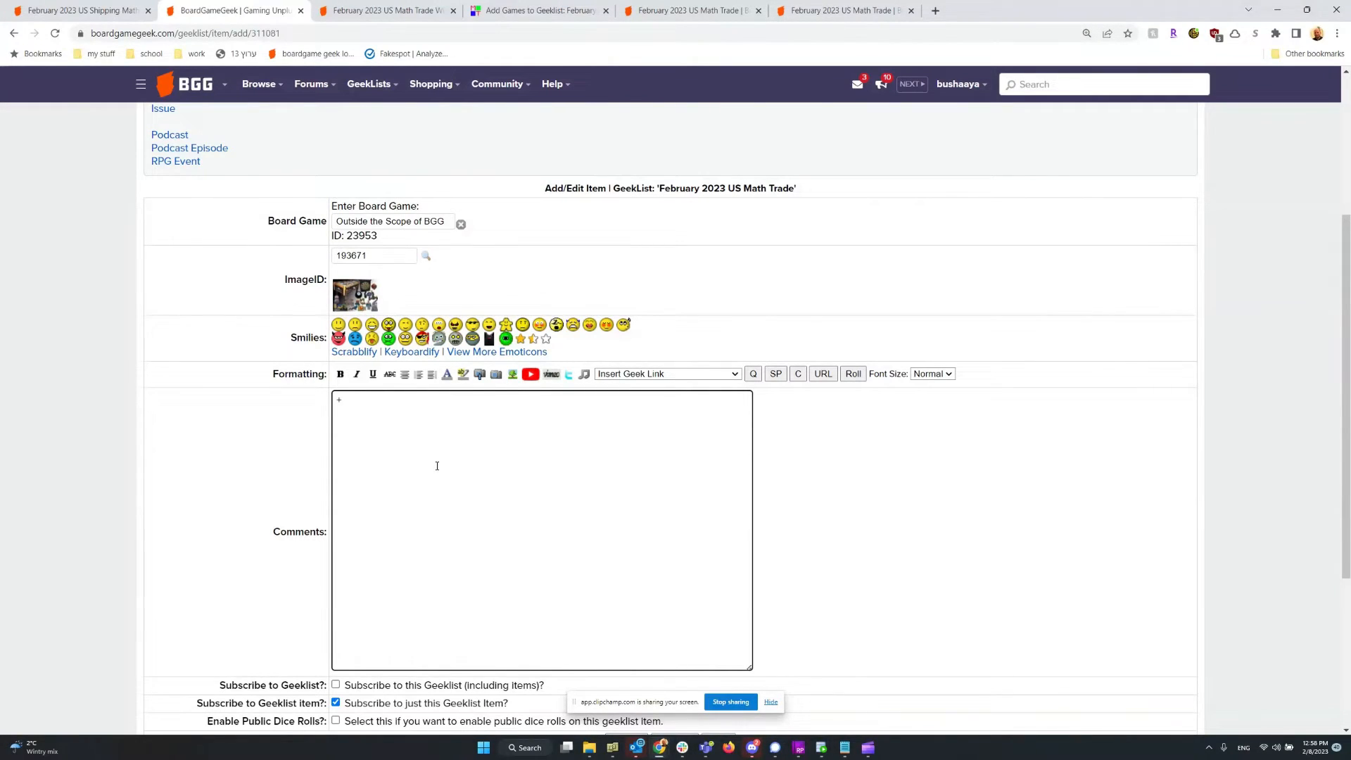
type("altname+ $30 in PayPal or Giftcard")
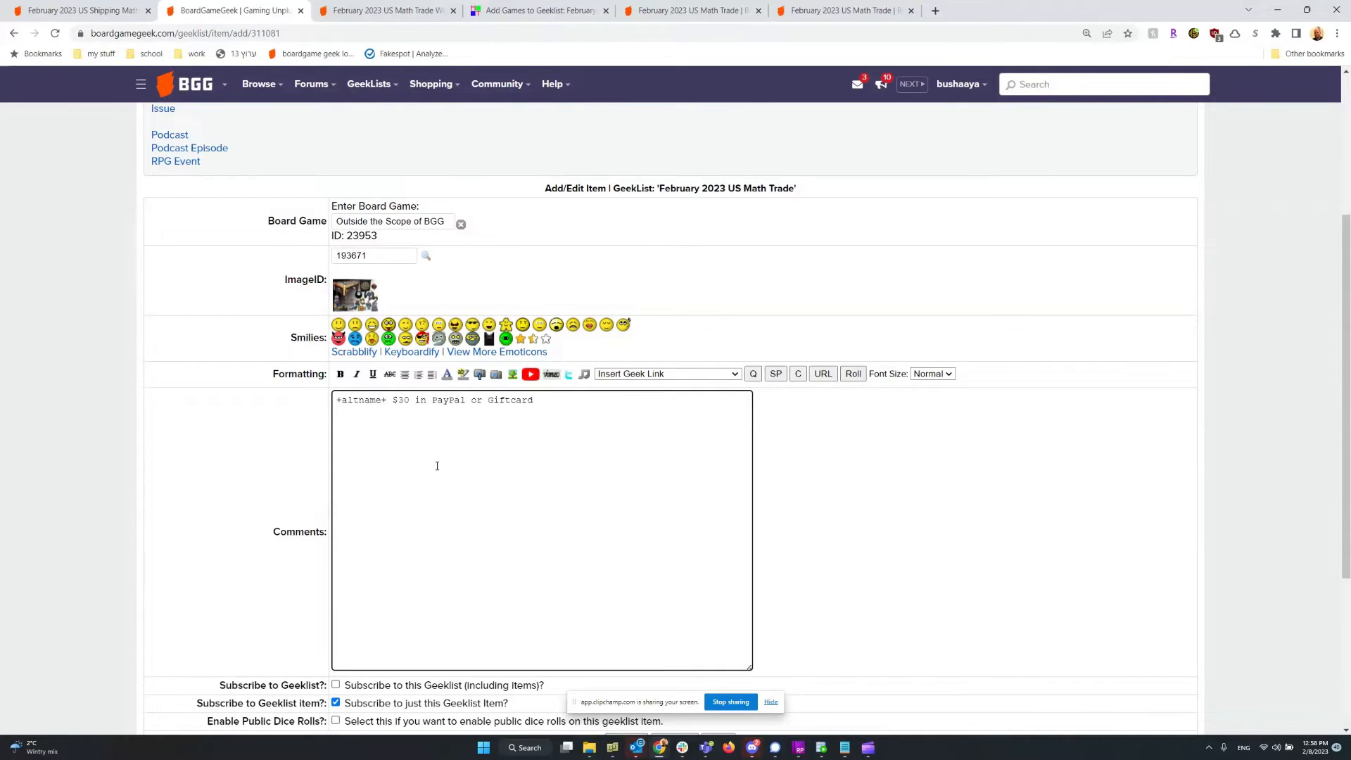
type(" -altname")
Describe the item as "You will receive $30 via PayPal or any Giftcard that has no fee" below the altname line and save it.
key("Return")
key("Return")
type("You will receive $30 via PayPal or")
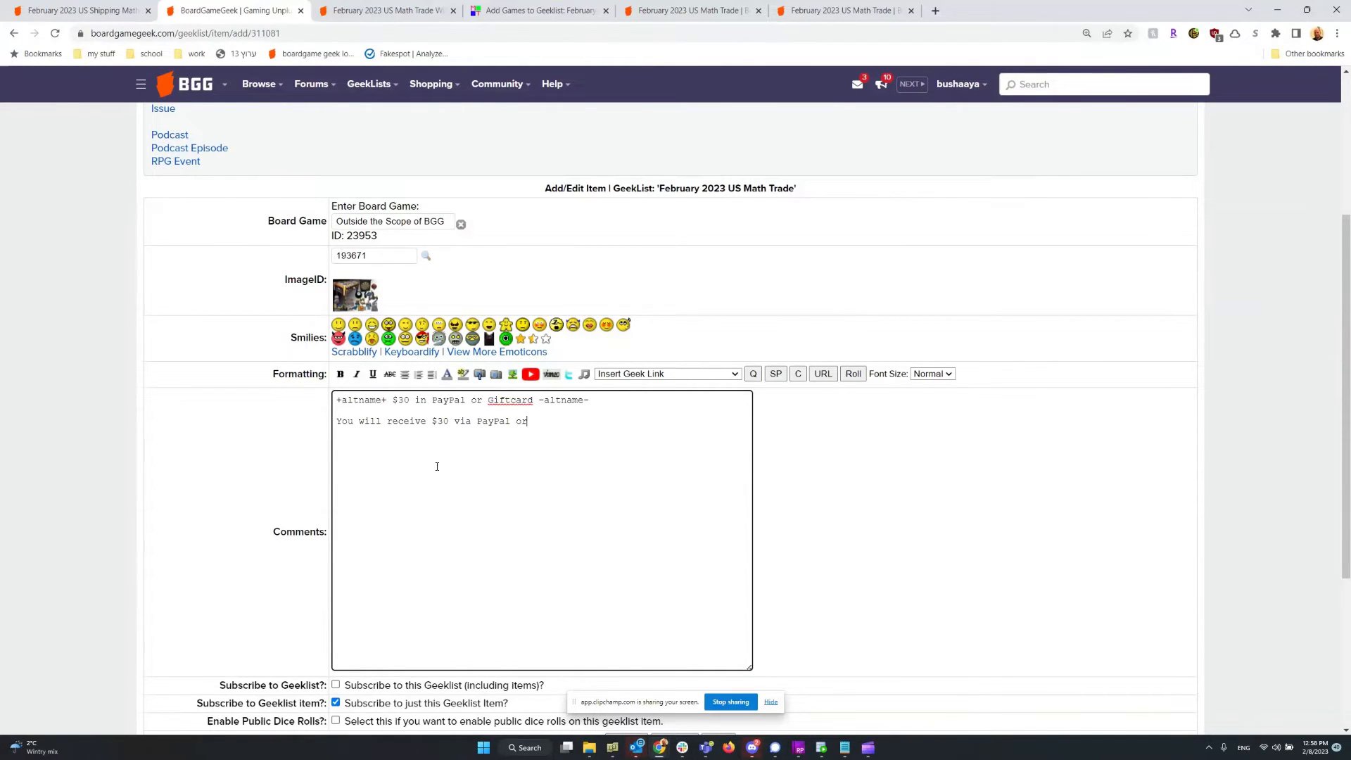
type(" any Giftcard that has no fee")
scroll(437, 465, "down", 3)
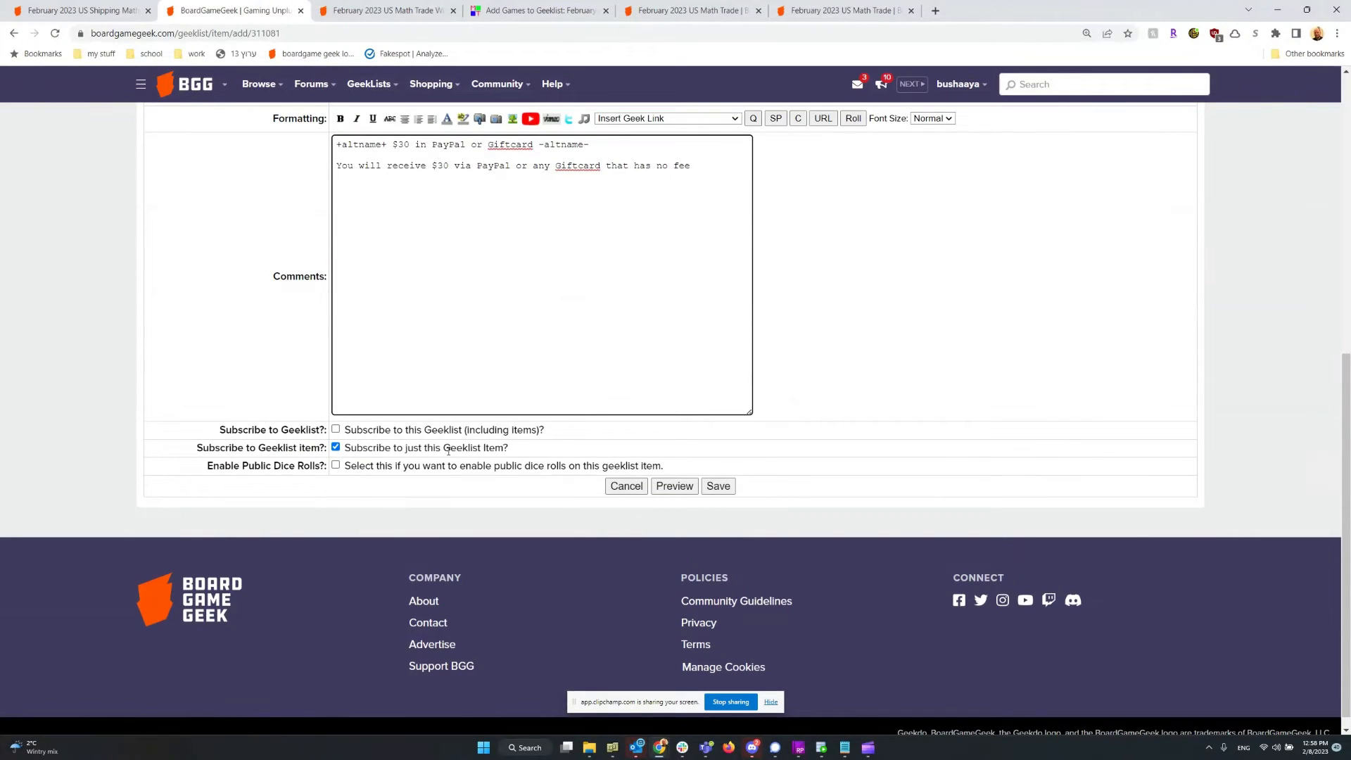
left_click(717, 486)
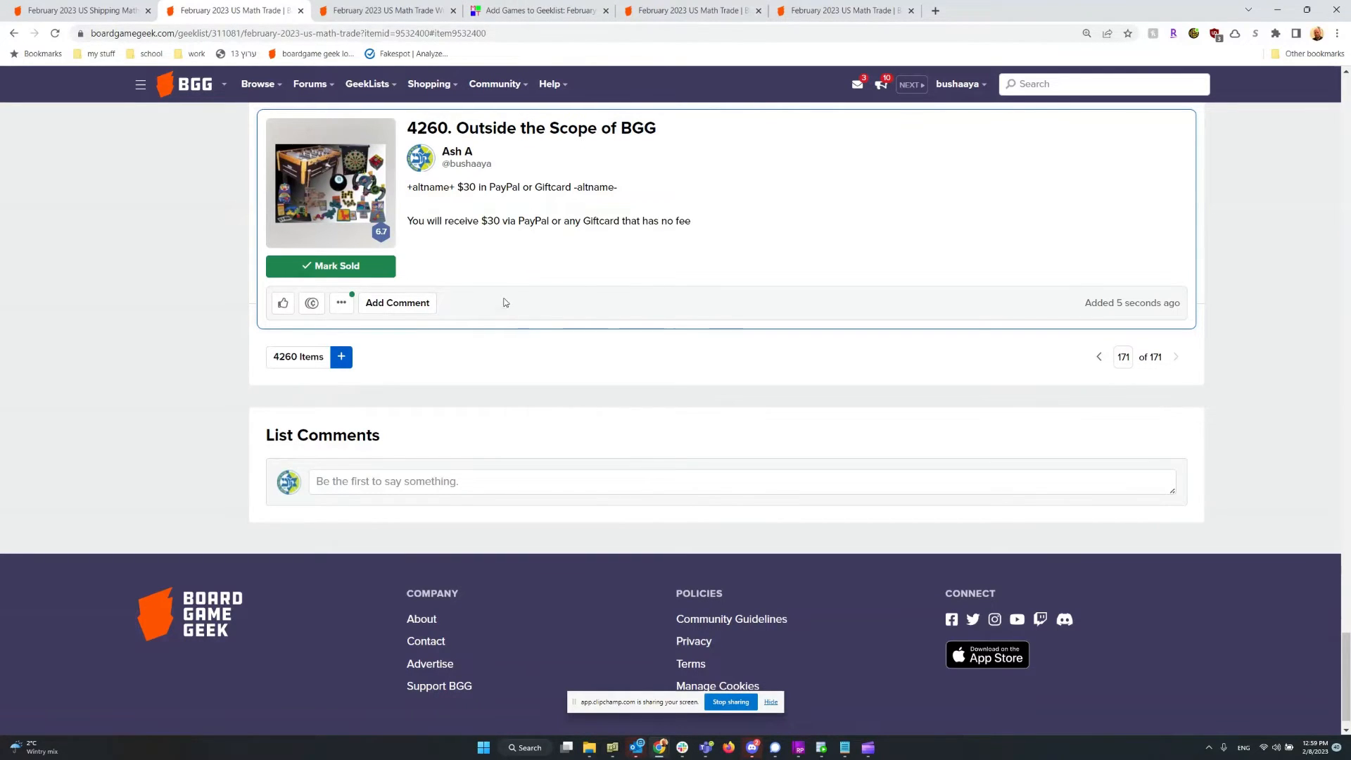
Start another board game item on the trade geeklist, search for "outside" and choose Outside the Scope of BGG.
left_click(346, 364)
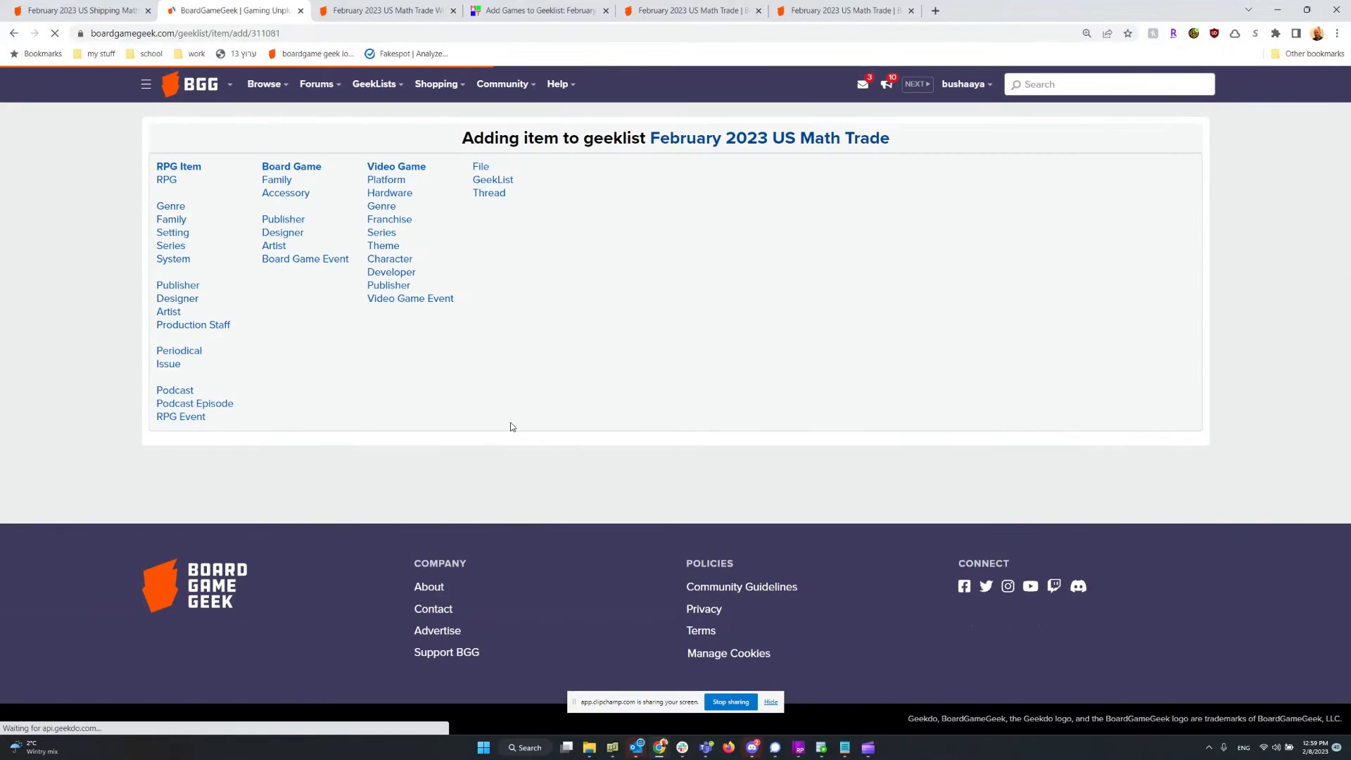
left_click(285, 170)
left_click(387, 477)
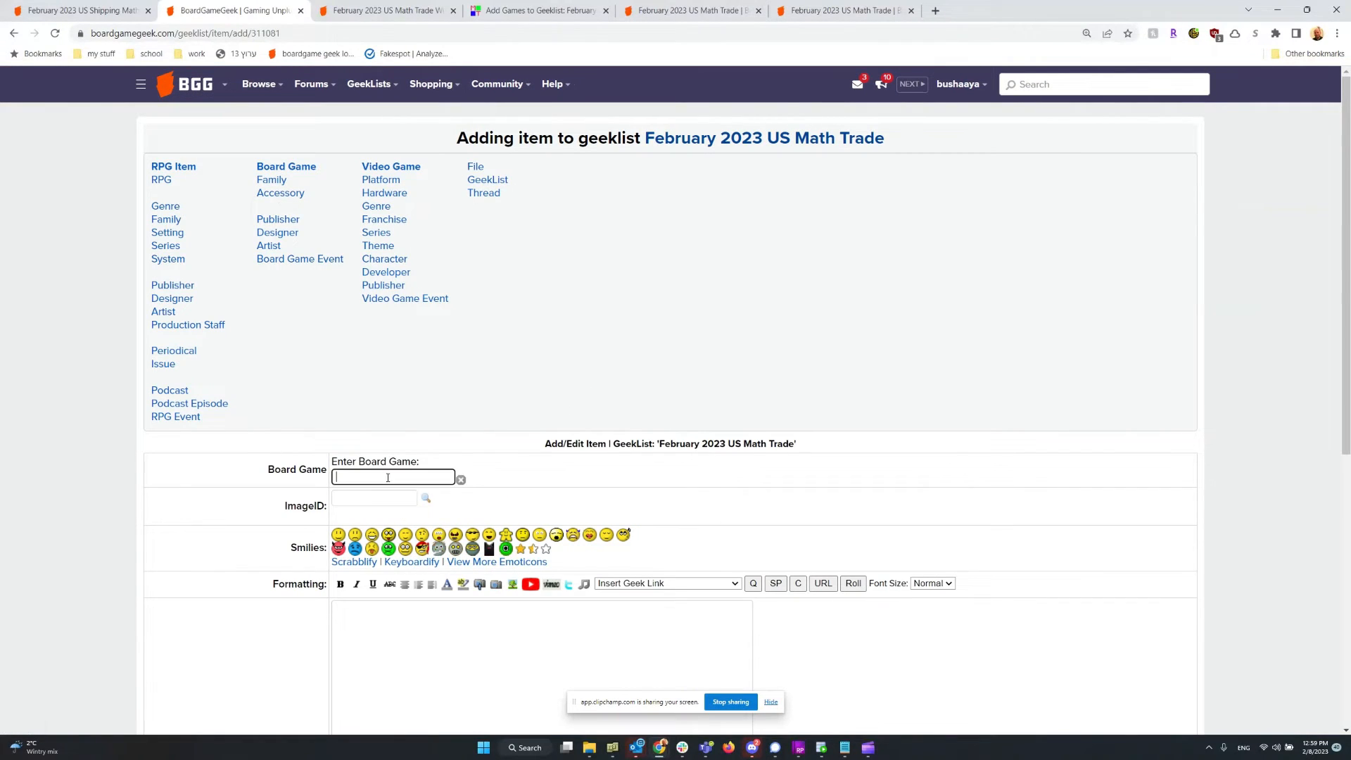
type("out")
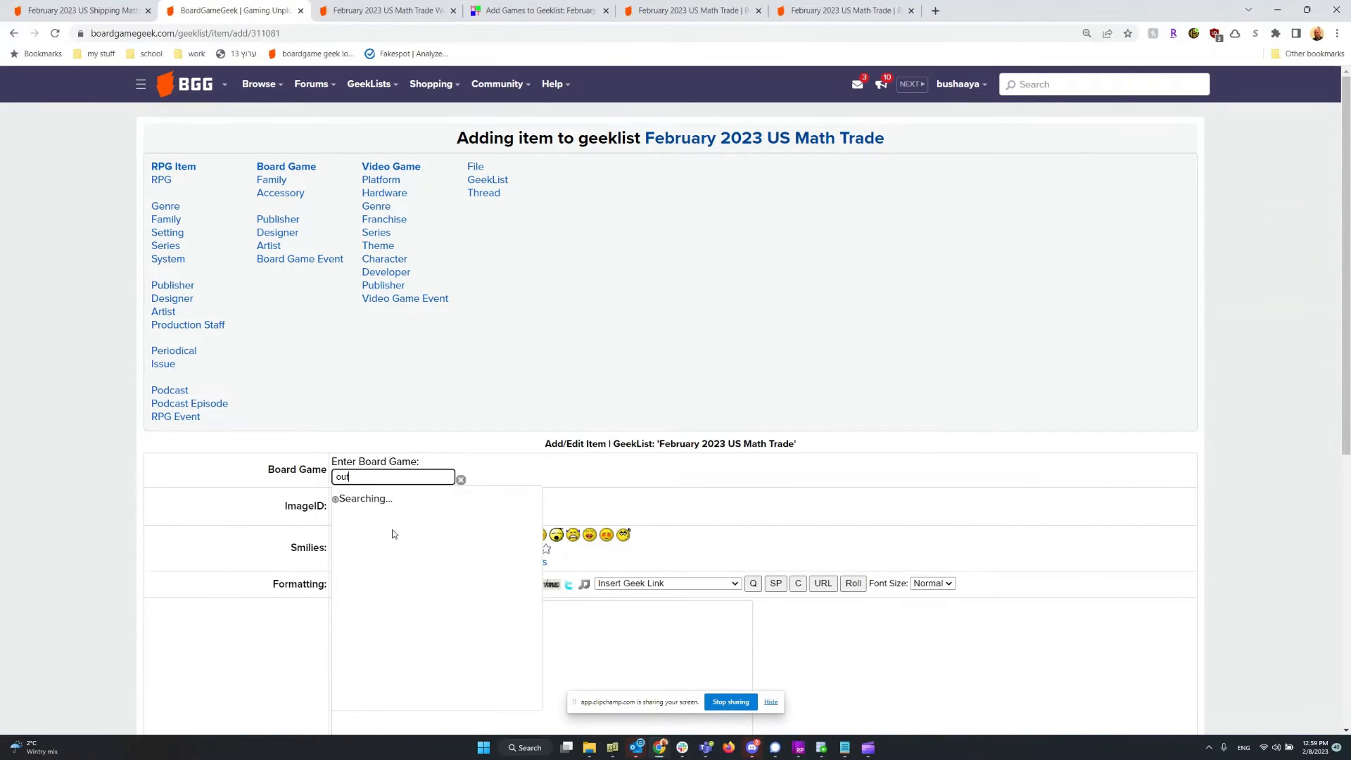
type("si")
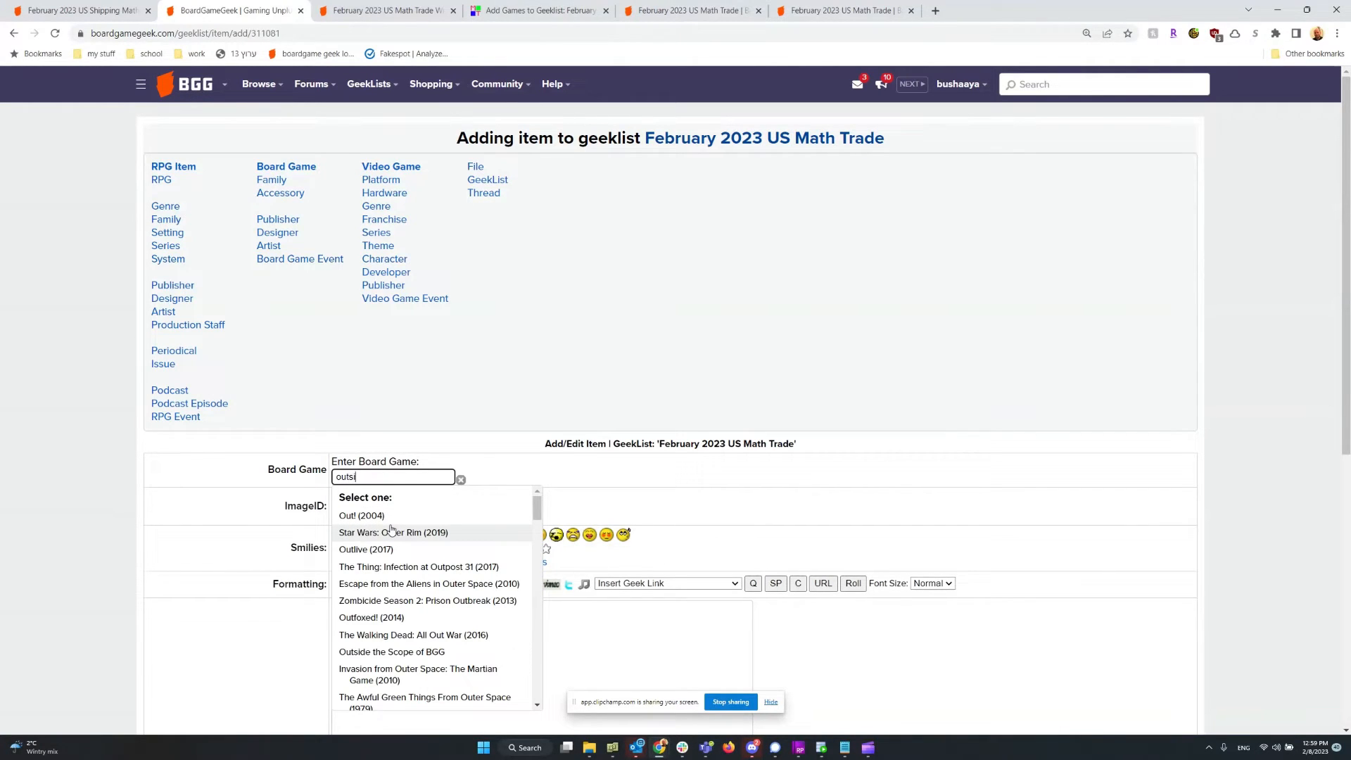
type("de")
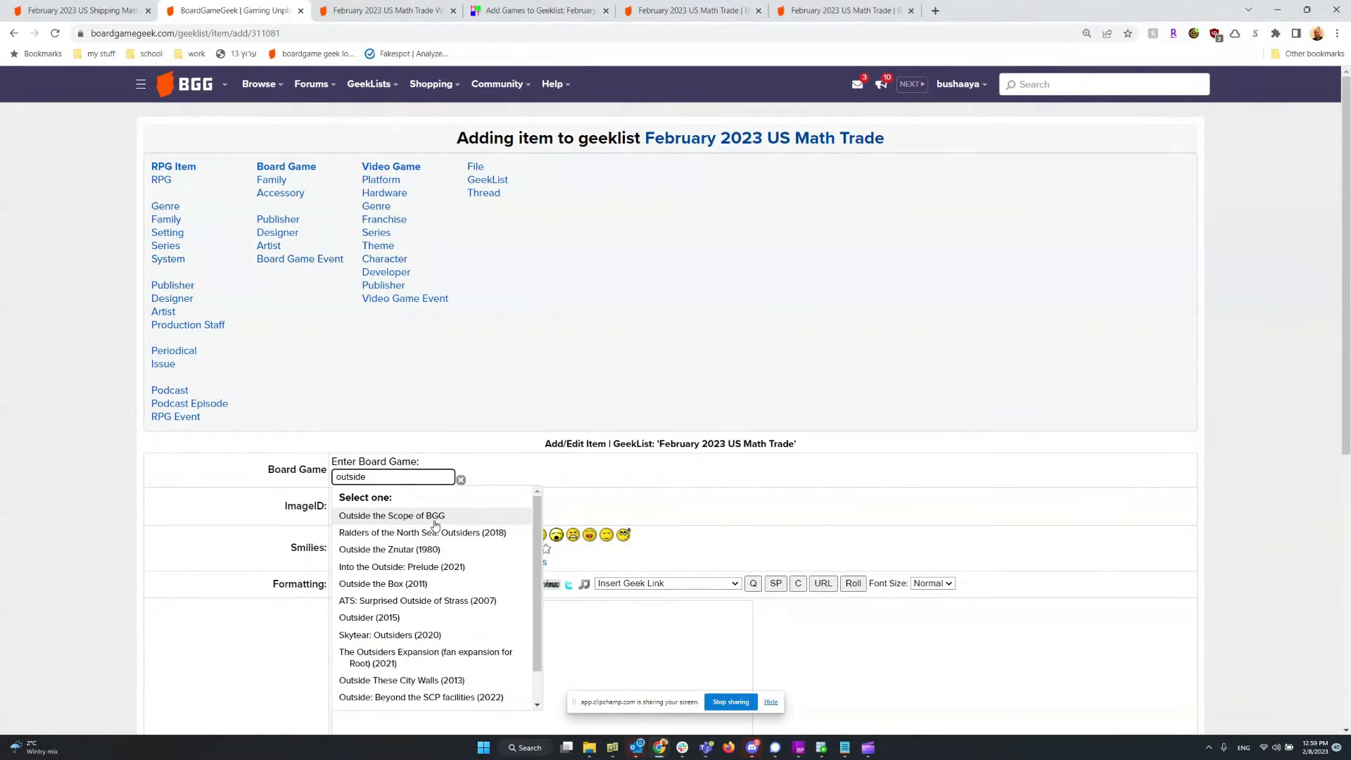
left_click(434, 517)
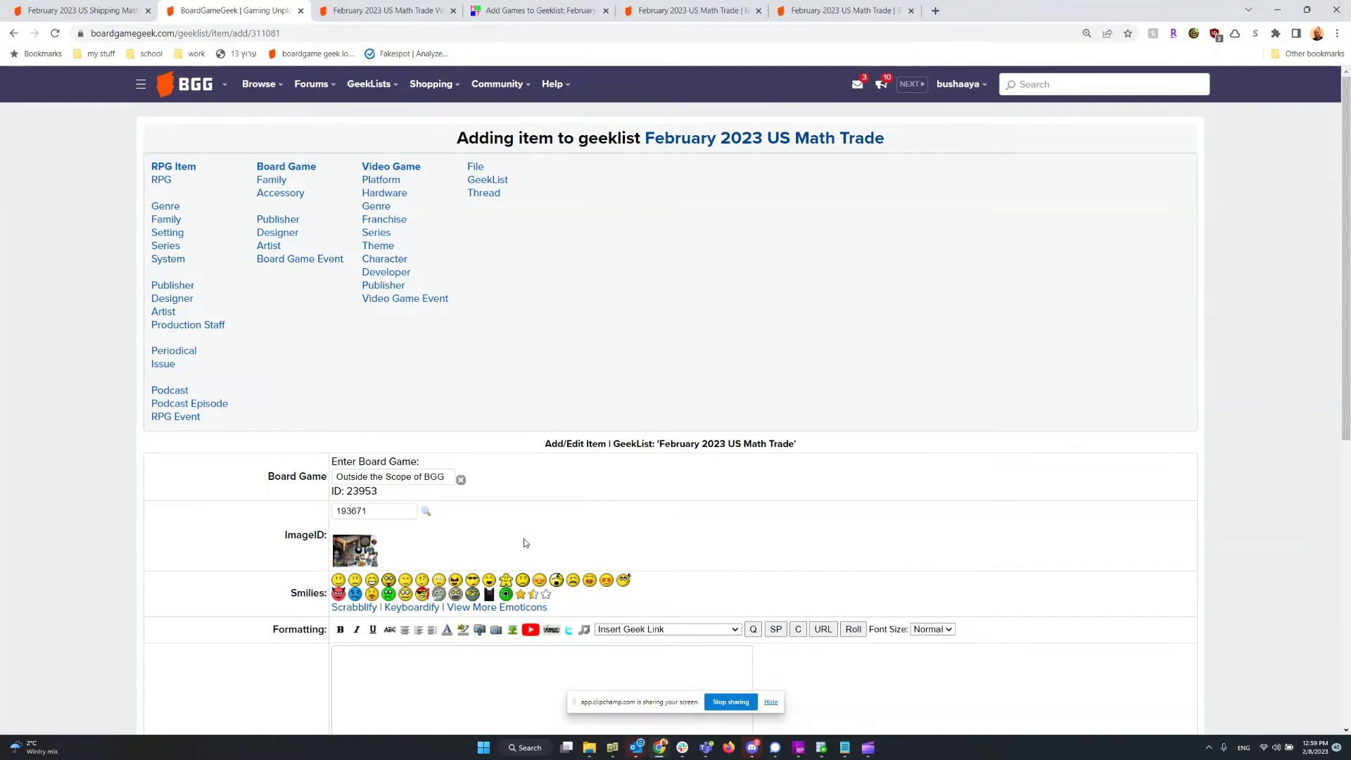
Write "+altname+ Cards from Pax Emancipation -altname-" in the comment, followed by "Only the cards from the game Pax Emancipation.".
scroll(524, 543, "down", 3)
left_click(376, 485)
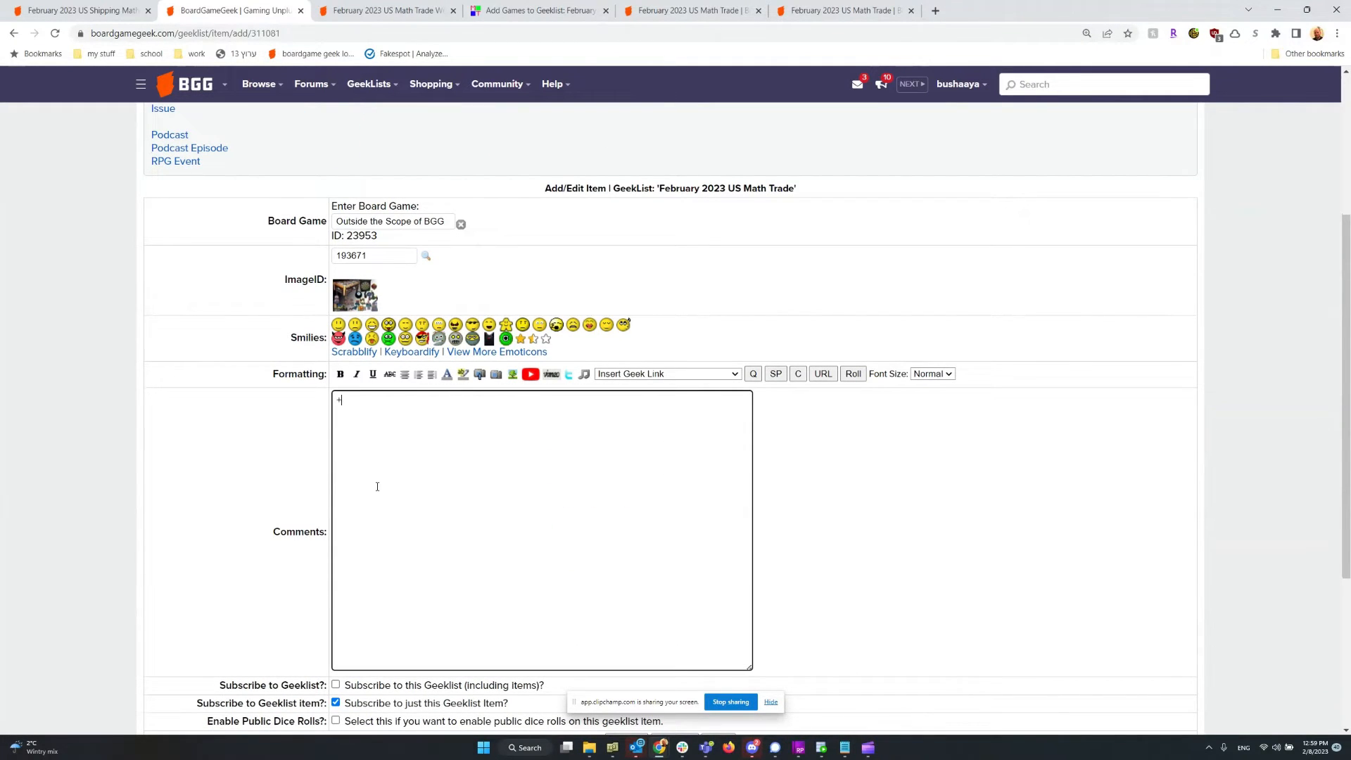
type("+altname+ Cards from Pax Emancipation ")
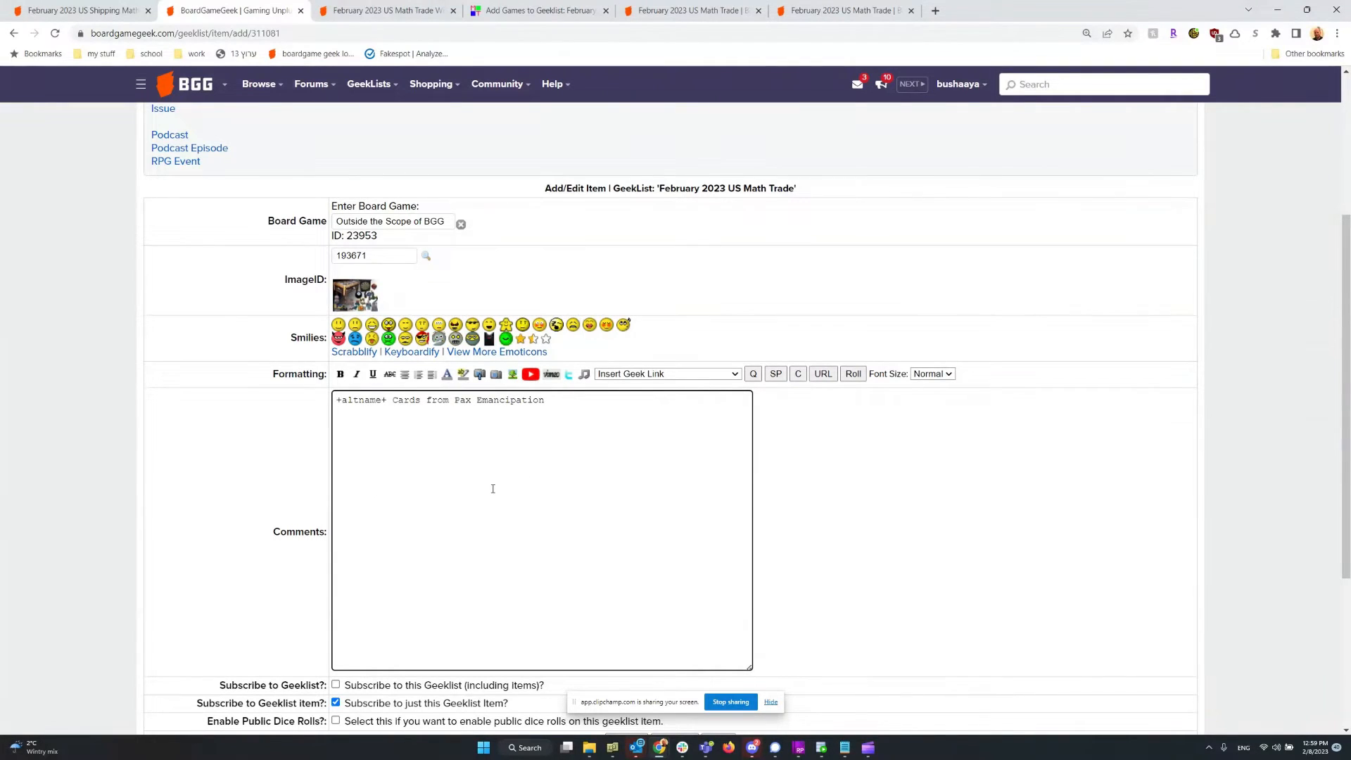
type("-altname-  ")
type("Only the card")
type("s from the game")
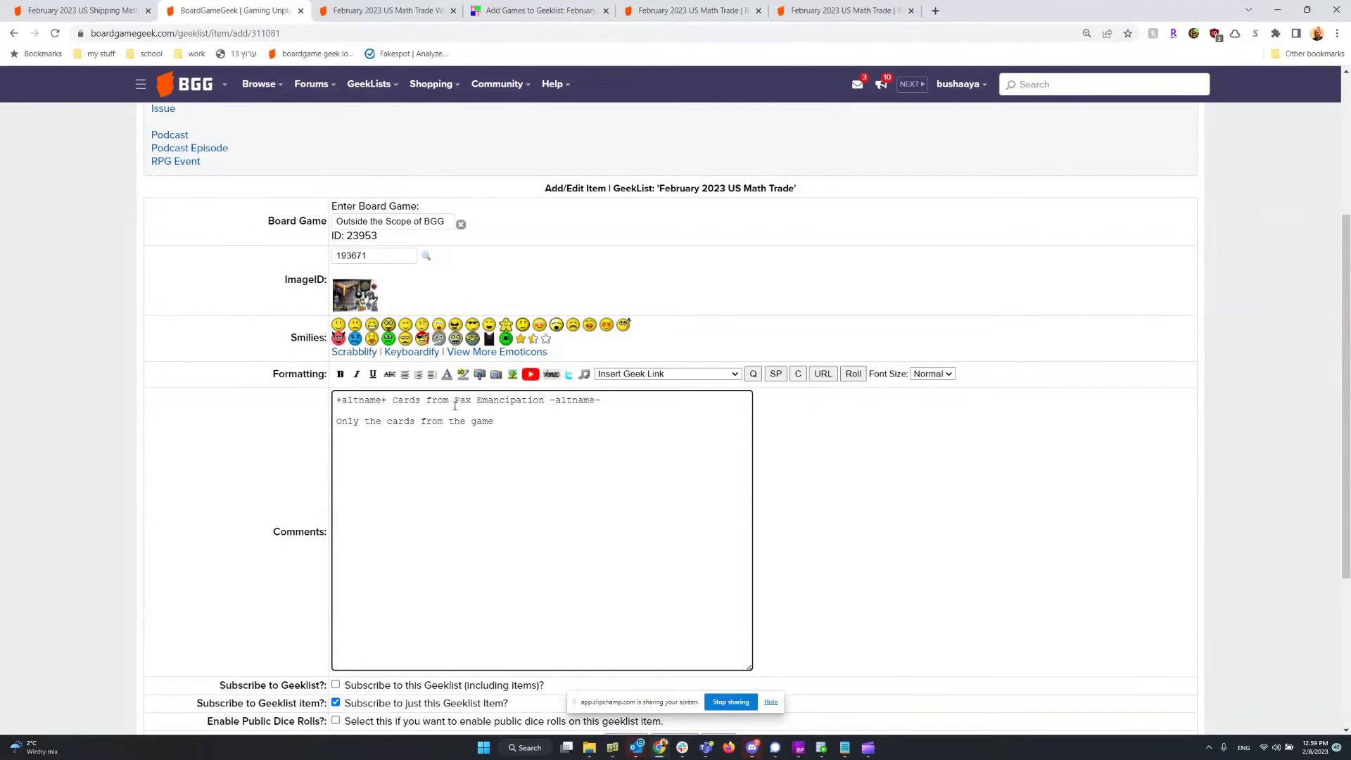
mouse_move(454, 406)
left_mouse_down()
mouse_move(528, 398)
mouse_move(454, 406)
left_mouse_up()
left_click(542, 399)
key("ctrl+c")
left_click(537, 425)
key("ctrl+v")
type(".")
Add the comment lines "Cards are sleeved and in mint condition." and "Will cover $10 shipping outside CONUS".
key("Return")
type("Cards are sleeve")
type("nd in mint condition.")
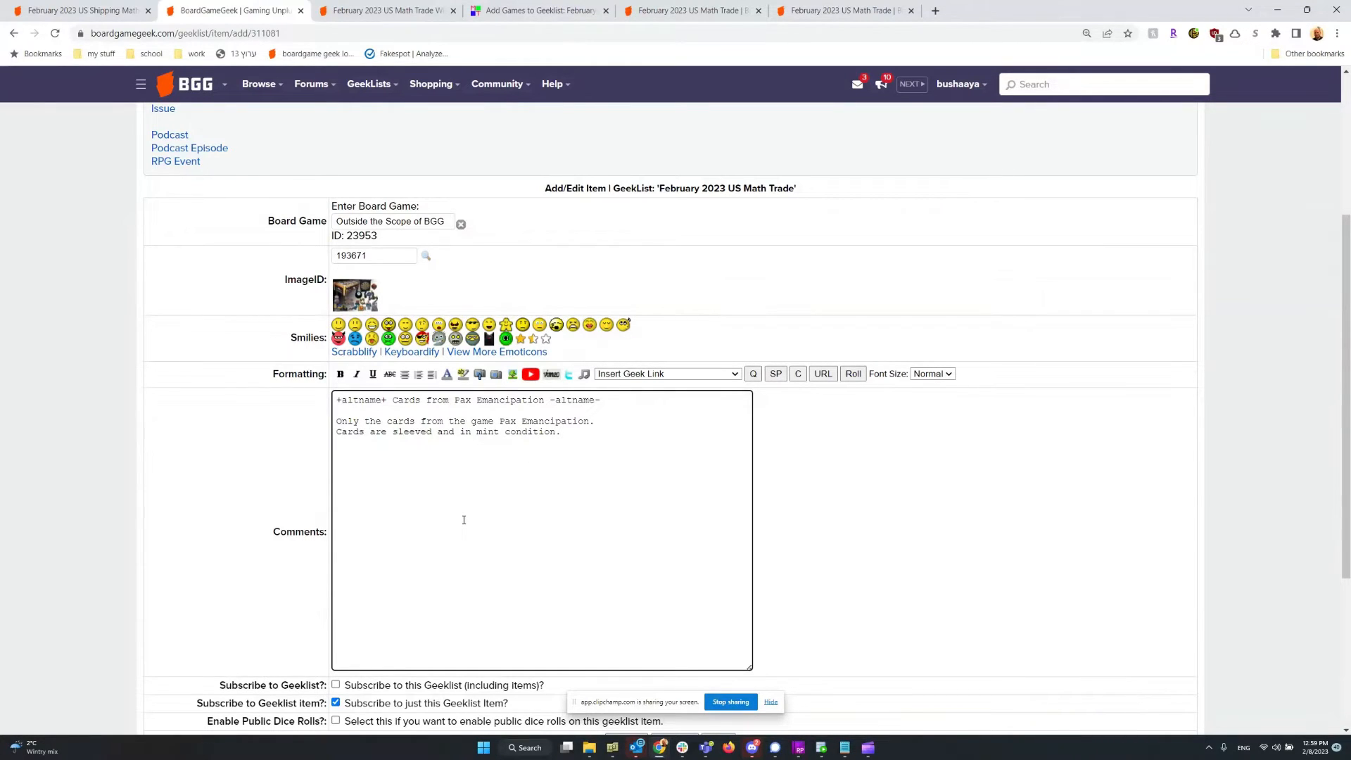
key("Return")
key("Return")
type("Will cover $10 shipping outside CONUS")
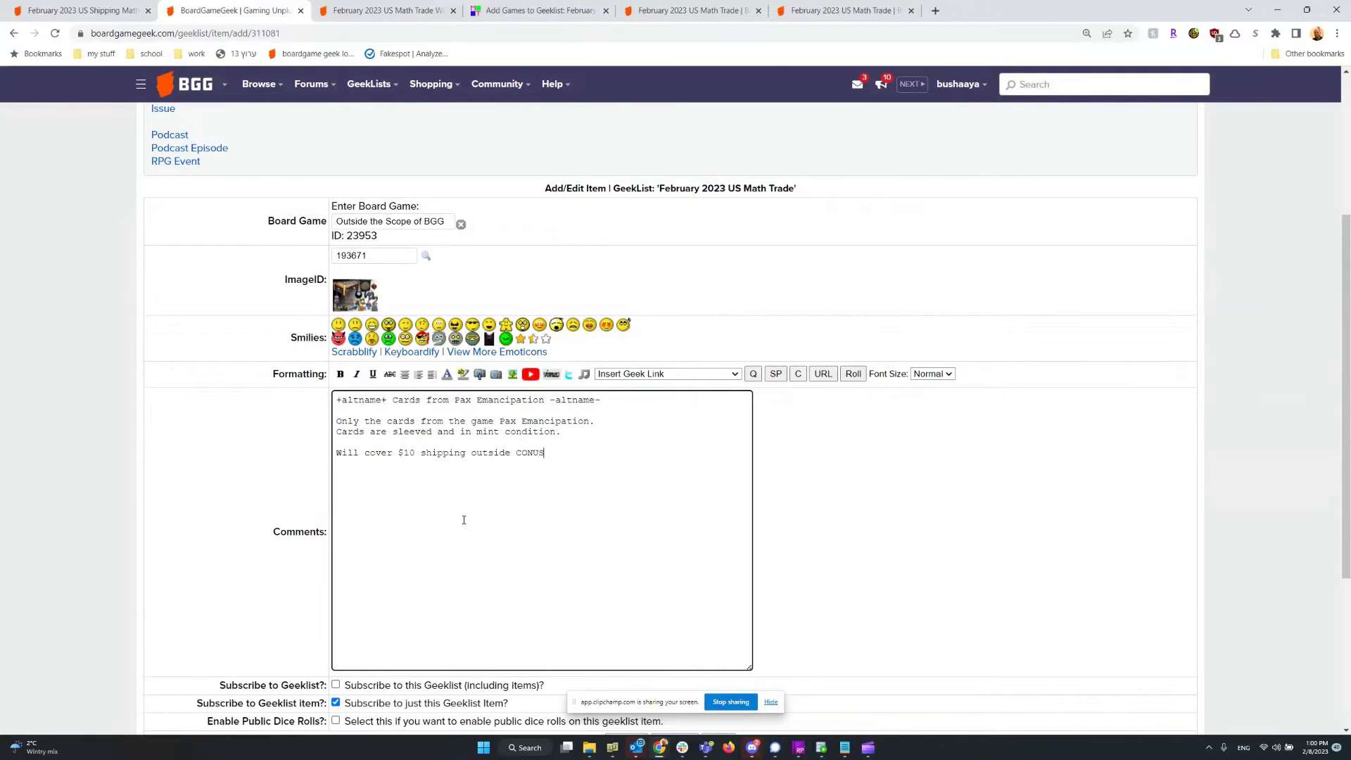
Insert a board game geek link to Everdell on its own line below the shipping note.
scroll(718, 636, "down", 2)
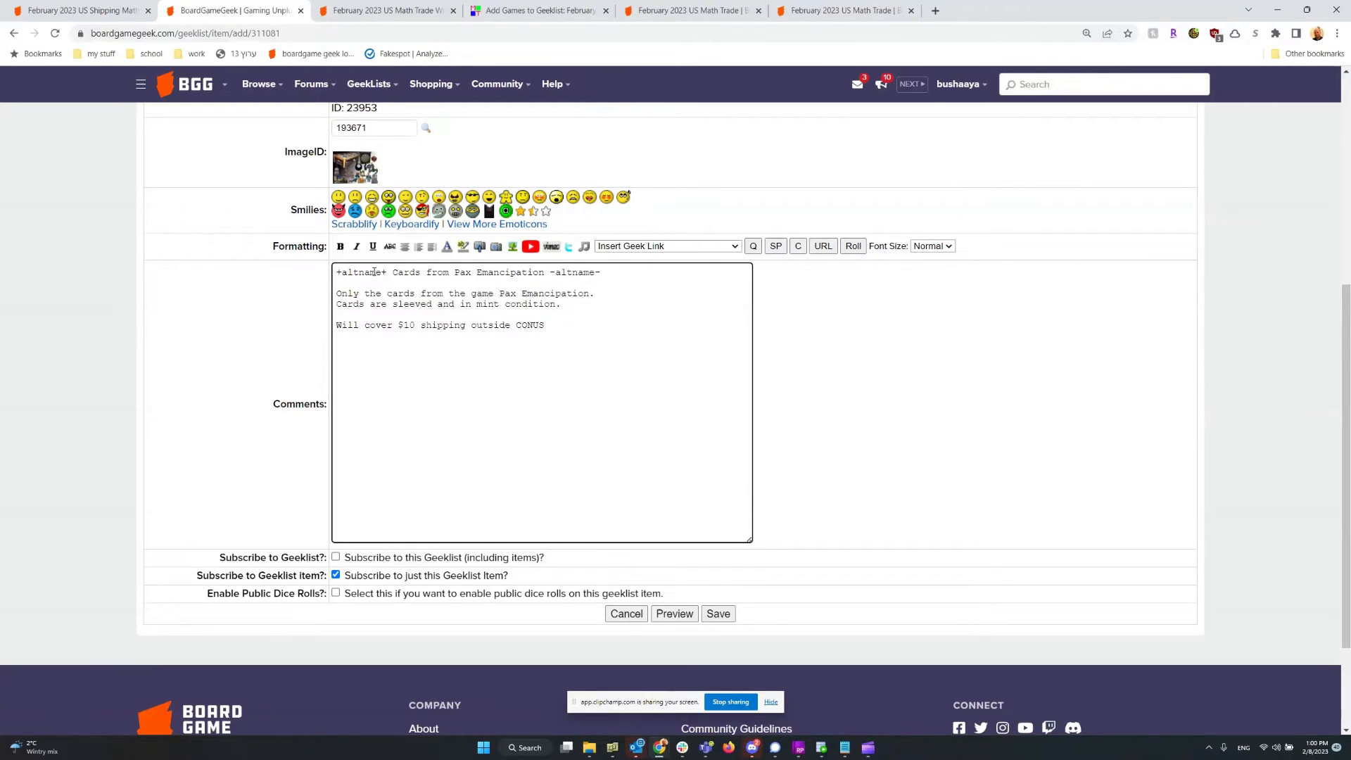
left_click(665, 245)
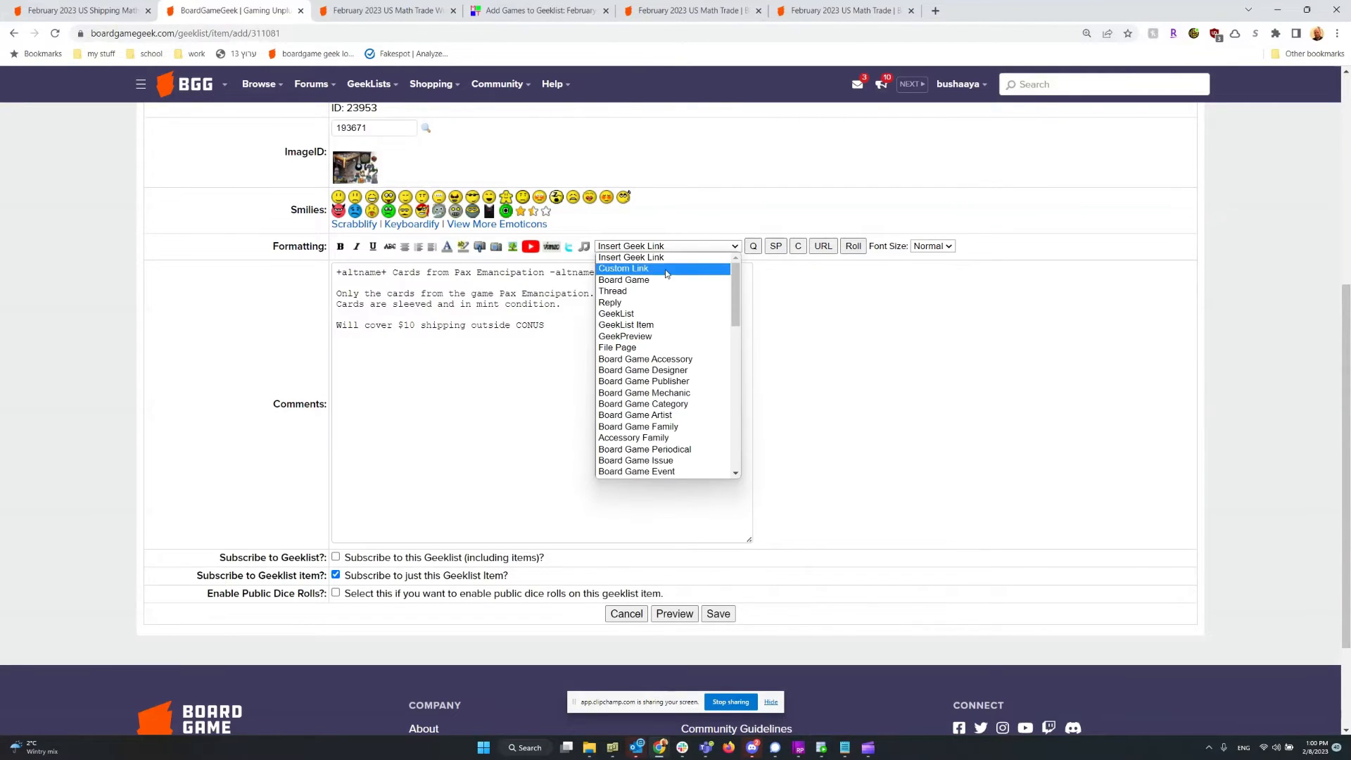
left_click(645, 280)
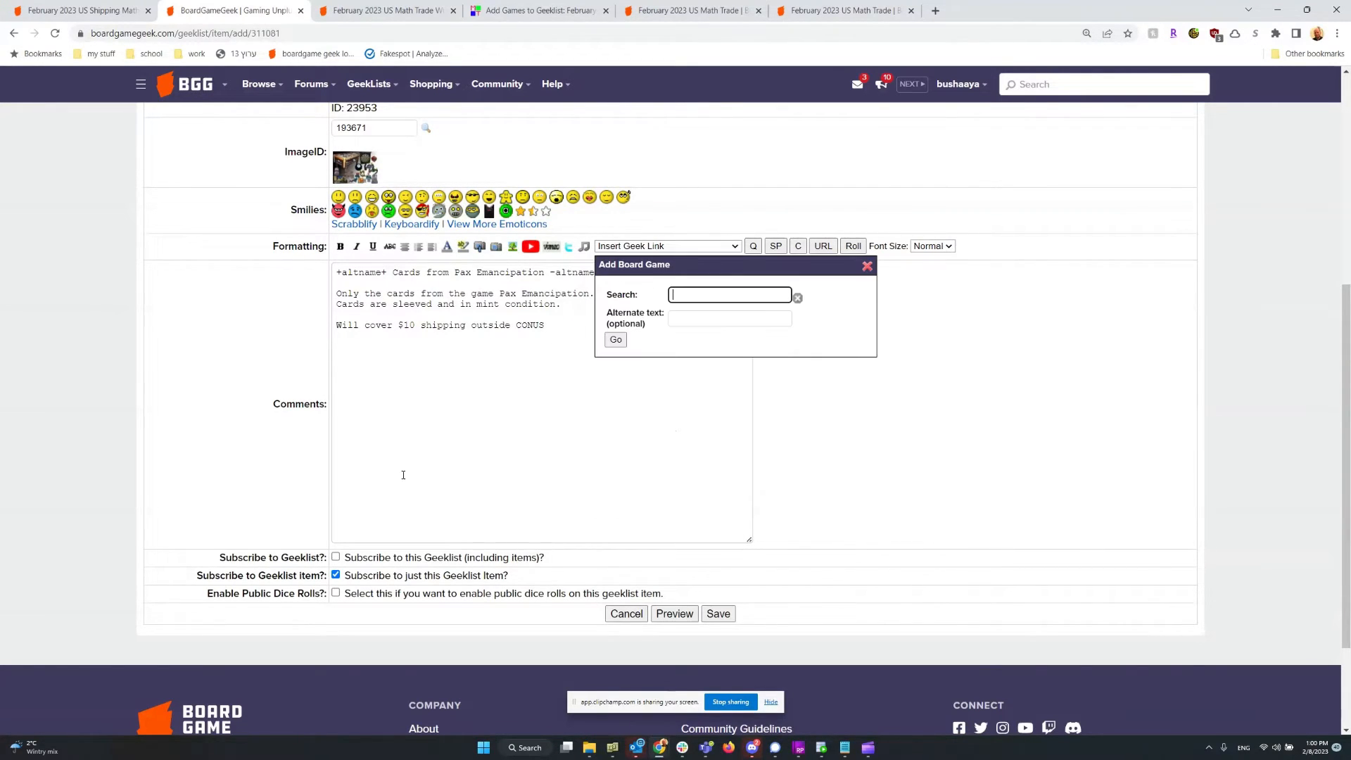
type("ever")
left_click(703, 331)
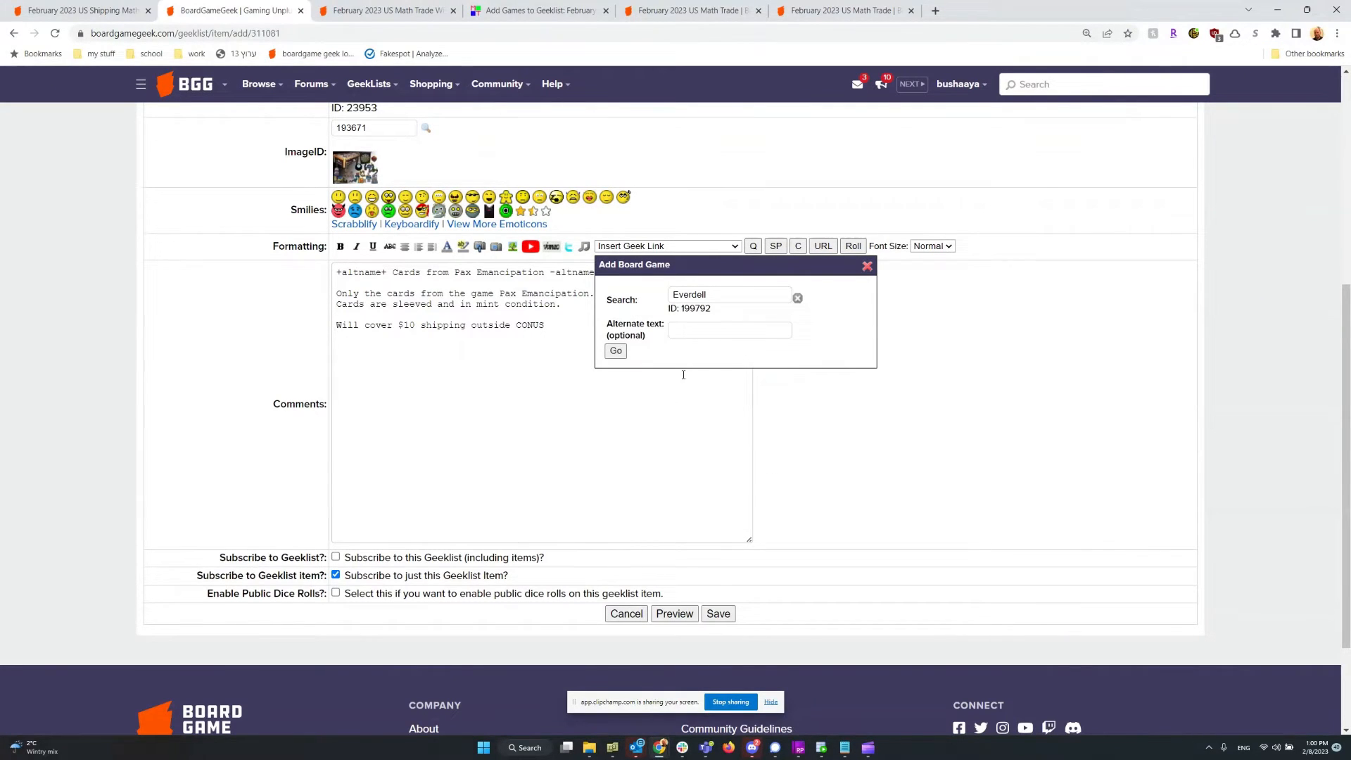
left_click(616, 340)
key("Return")
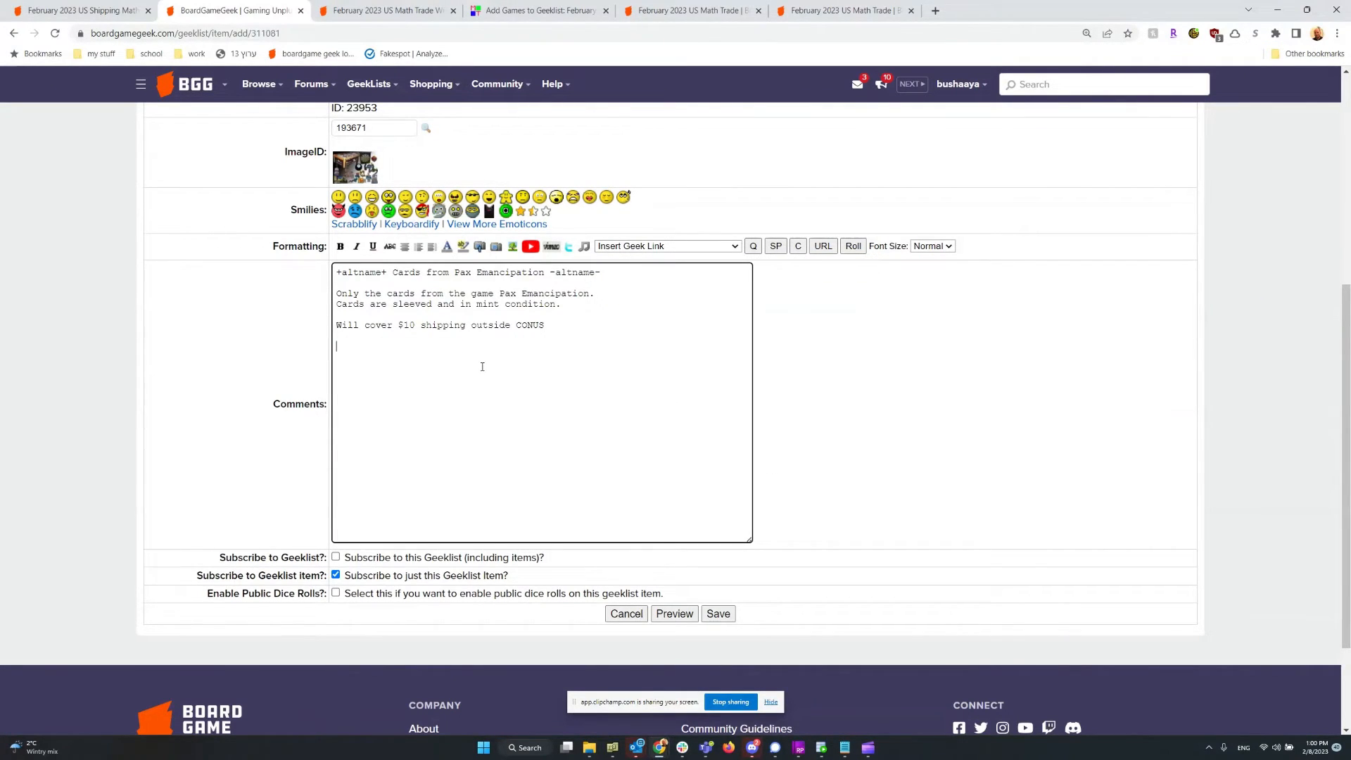
key("ctrl+z")
left_click(483, 359)
key("Return")
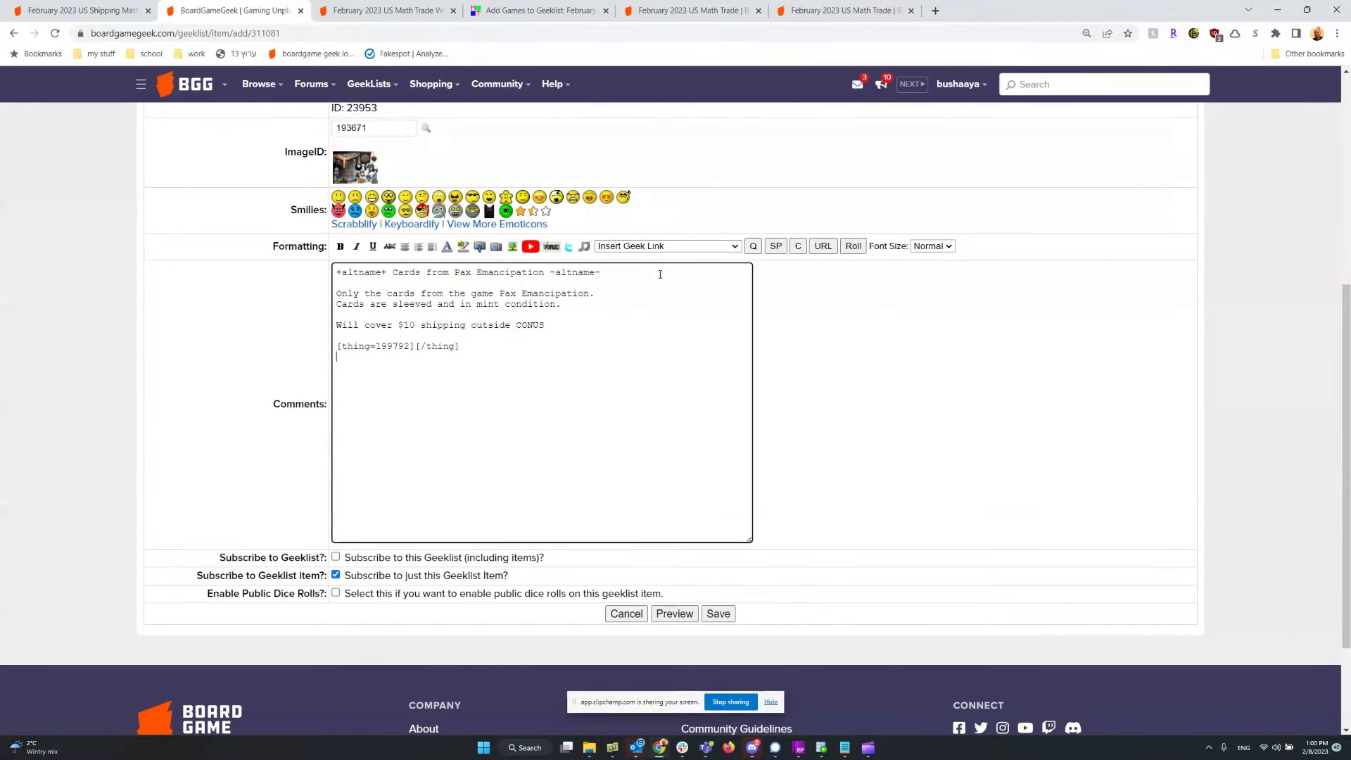
Insert a second board game geek link, to Everdell: Pearlbrook, below the Everdell link.
left_click(656, 246)
left_click(654, 279)
type("eve")
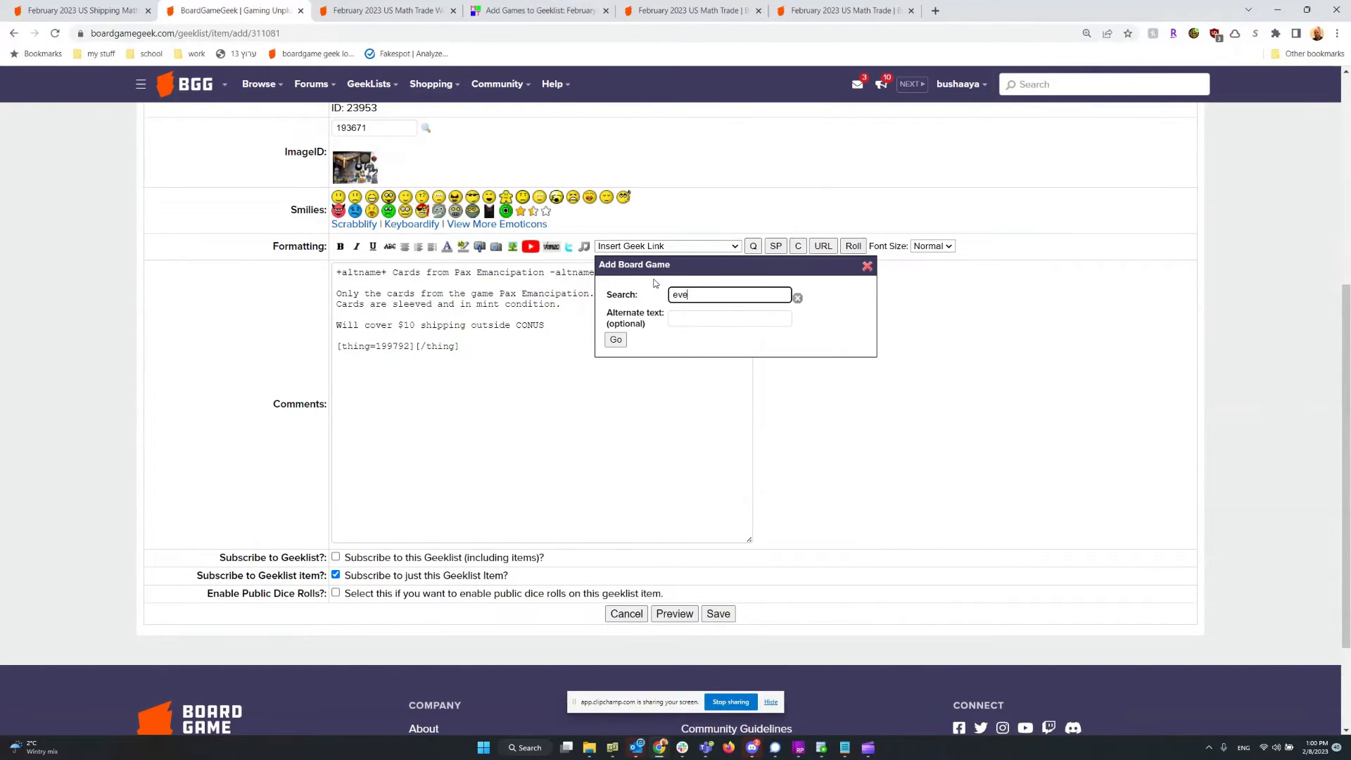
type("r")
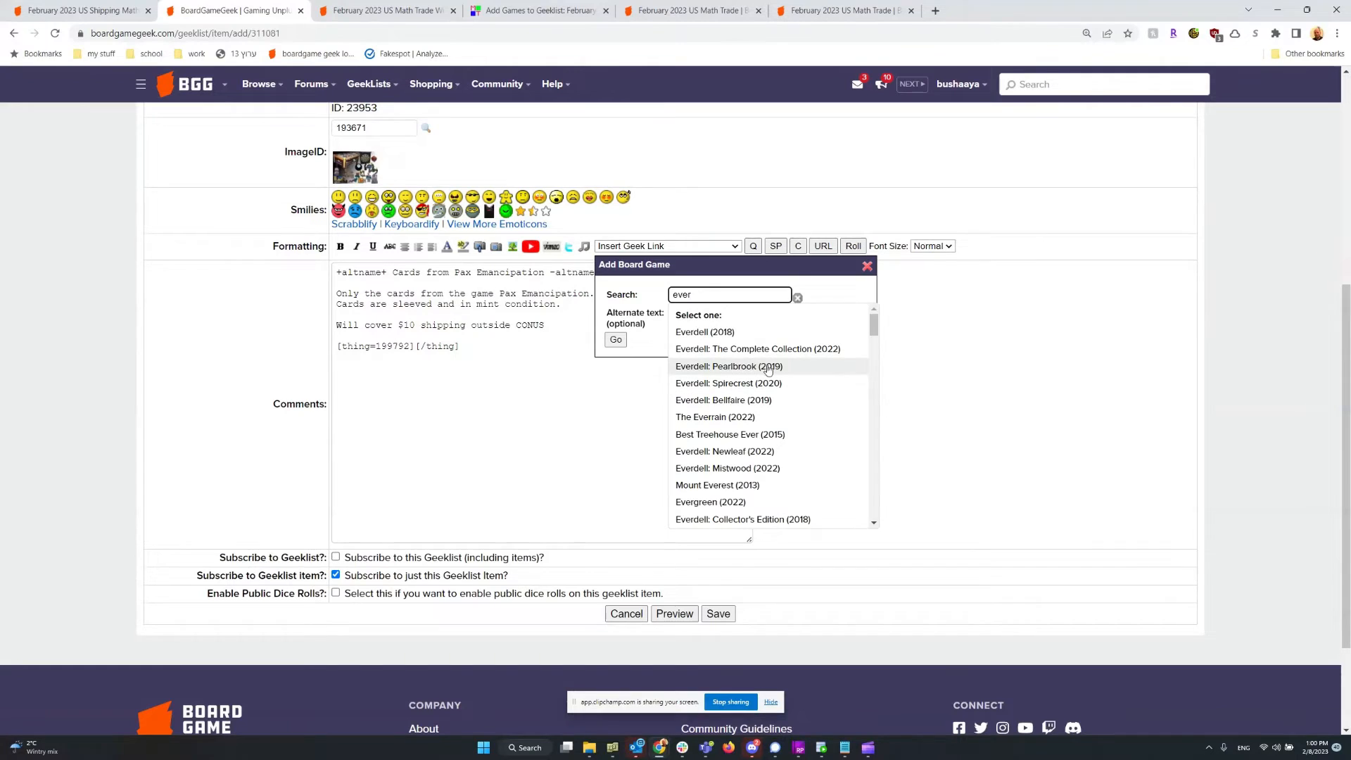
left_click(768, 368)
left_click(615, 350)
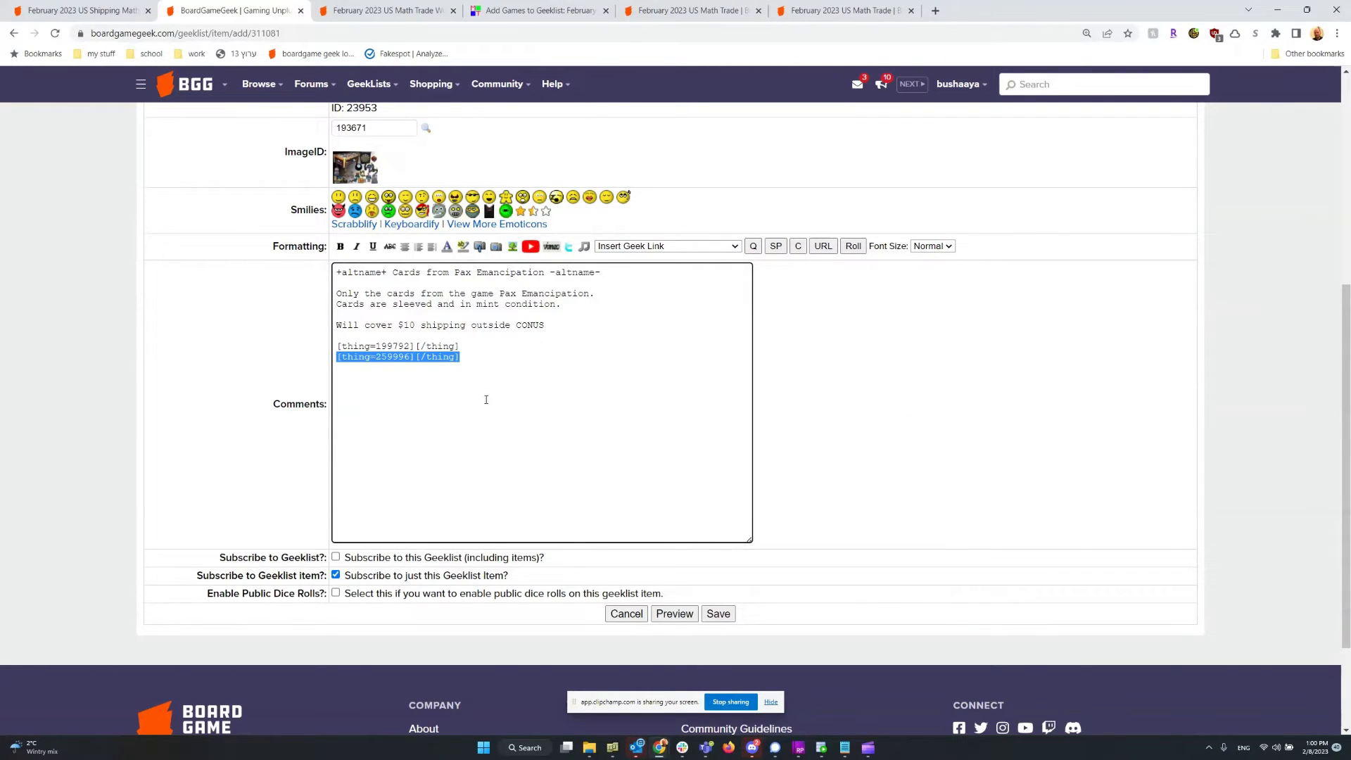
Remove both Everdell game links from the Pax Emancipation cards comment and save the item.
left_click(480, 367)
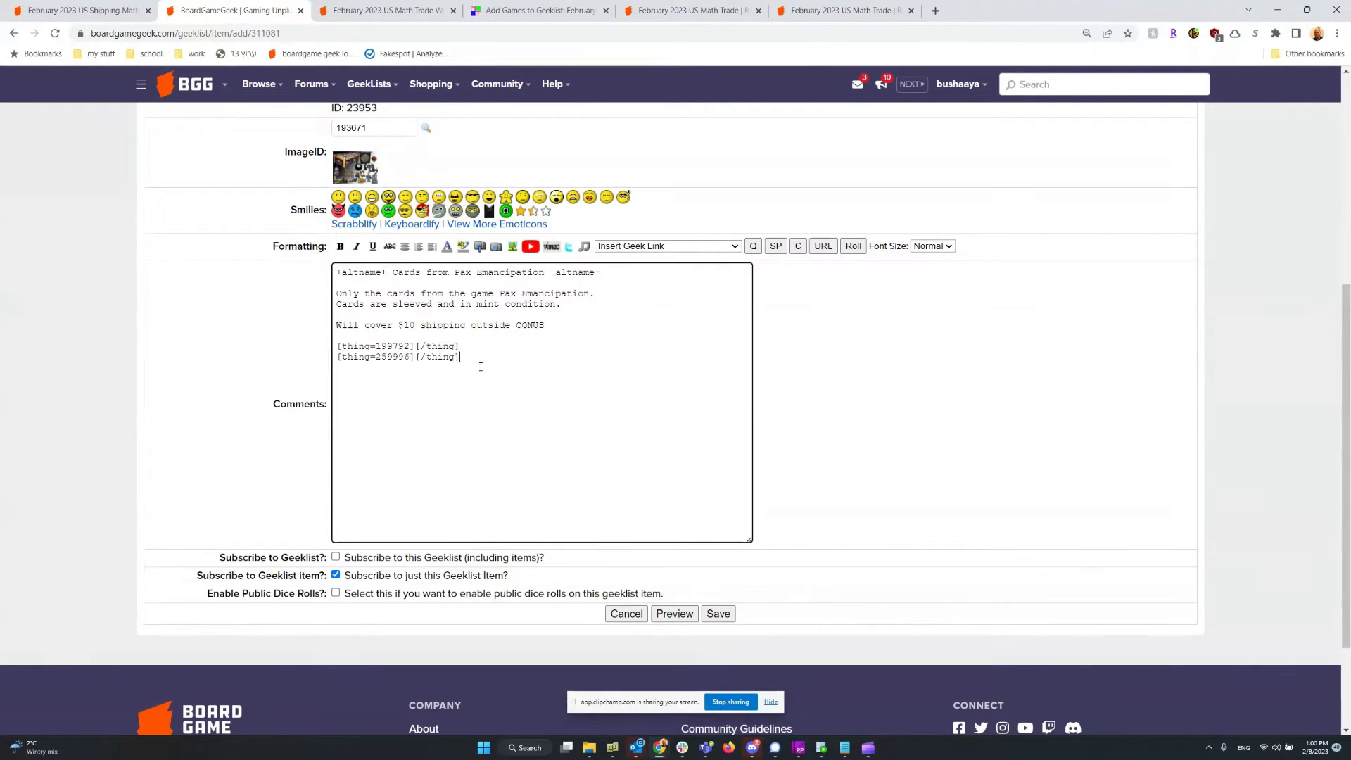
left_click_drag(481, 367, 304, 341)
key("BackSpace")
key("BackSpace")
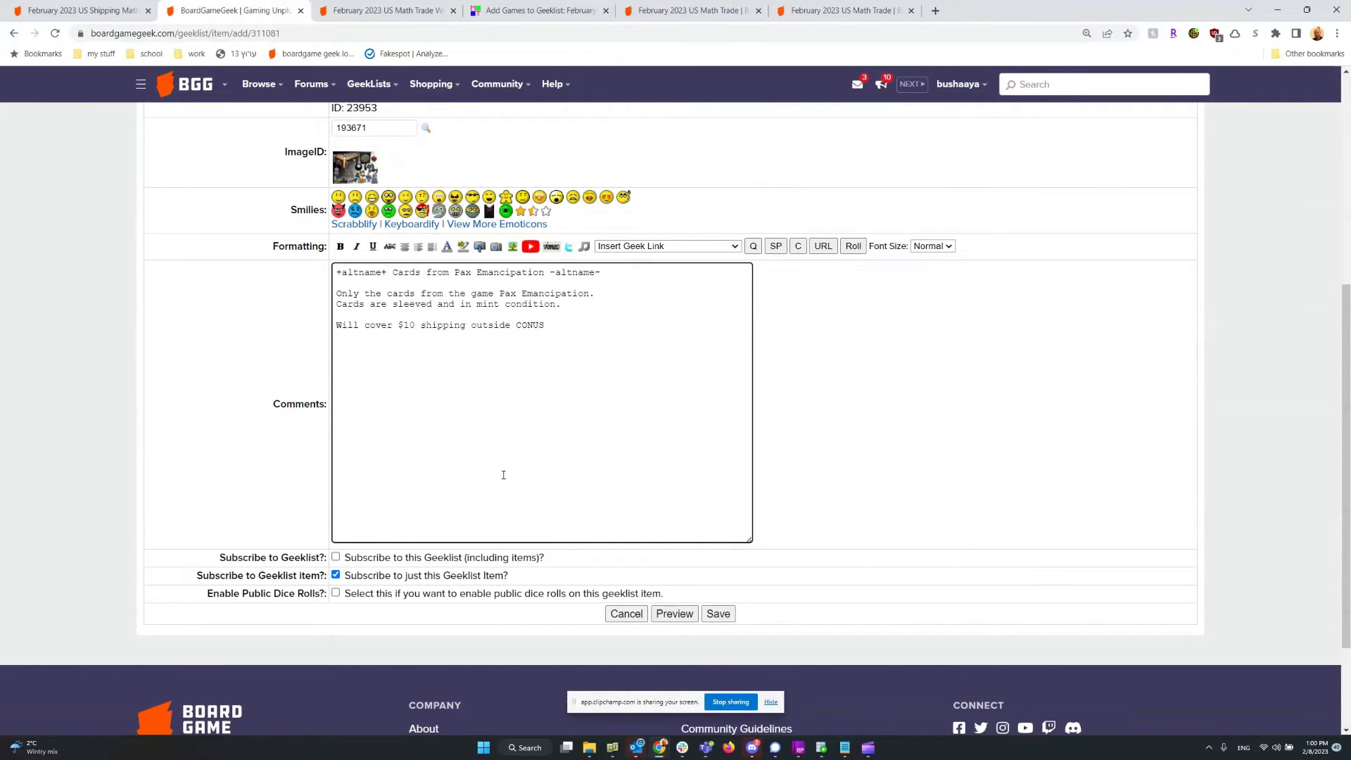
left_click(713, 615)
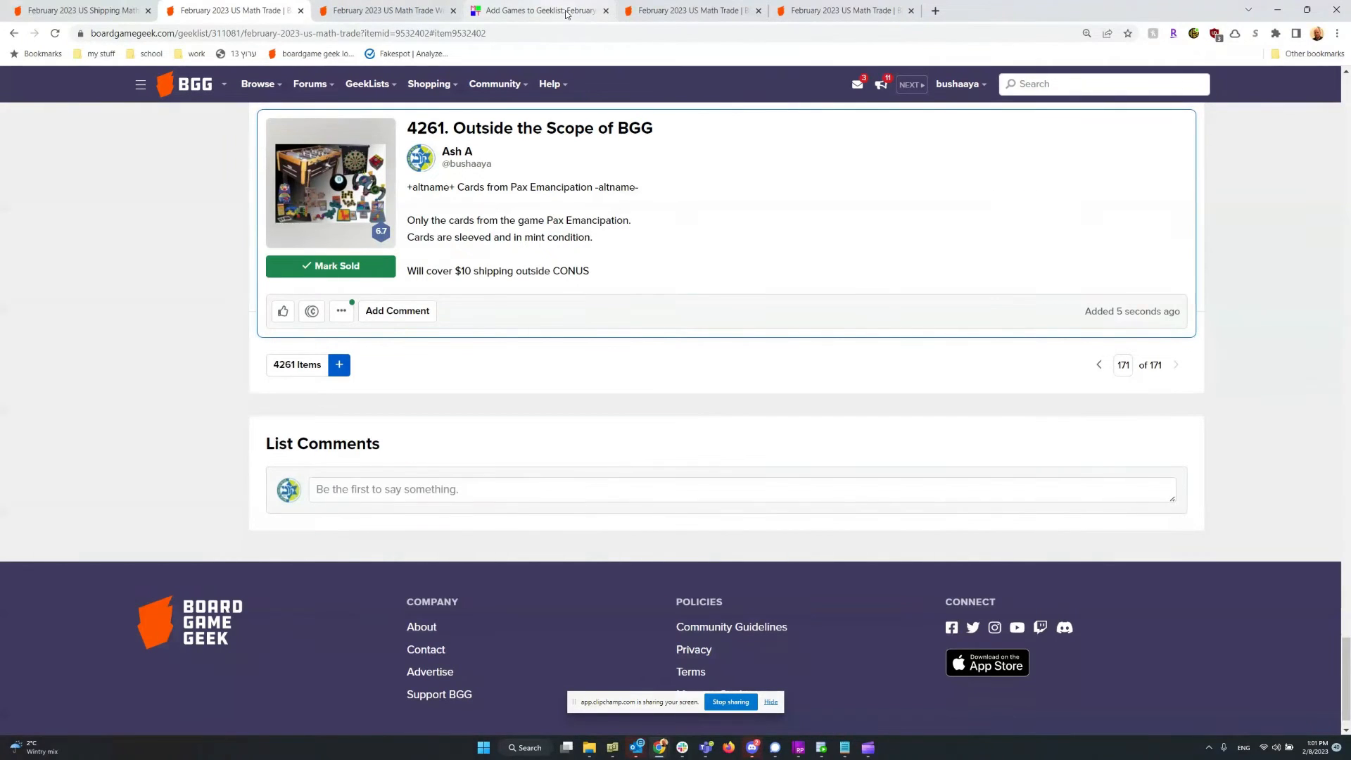
Switch to the Math Trade Want List Generator and examine the February 2023 US Math Trade items that match your own lists.
left_click(567, 13)
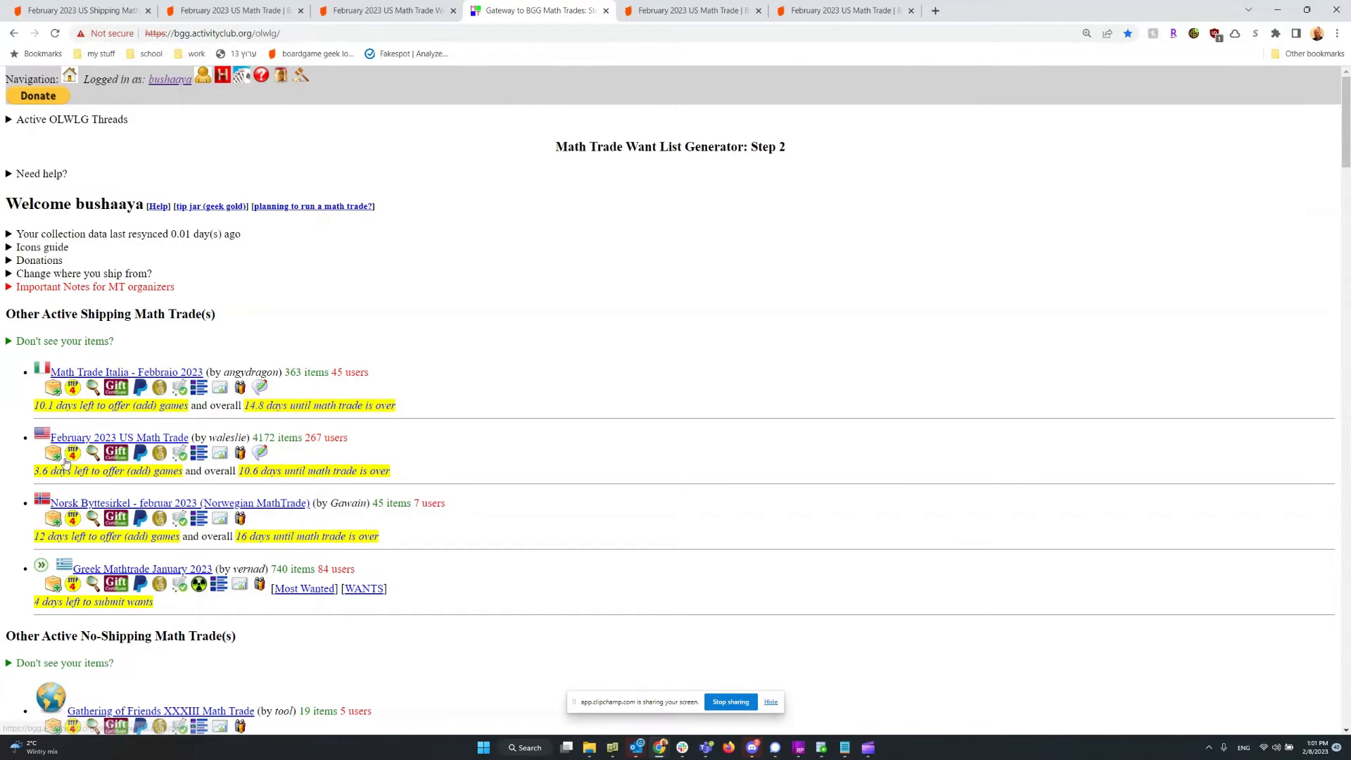
mouse_move(78, 471)
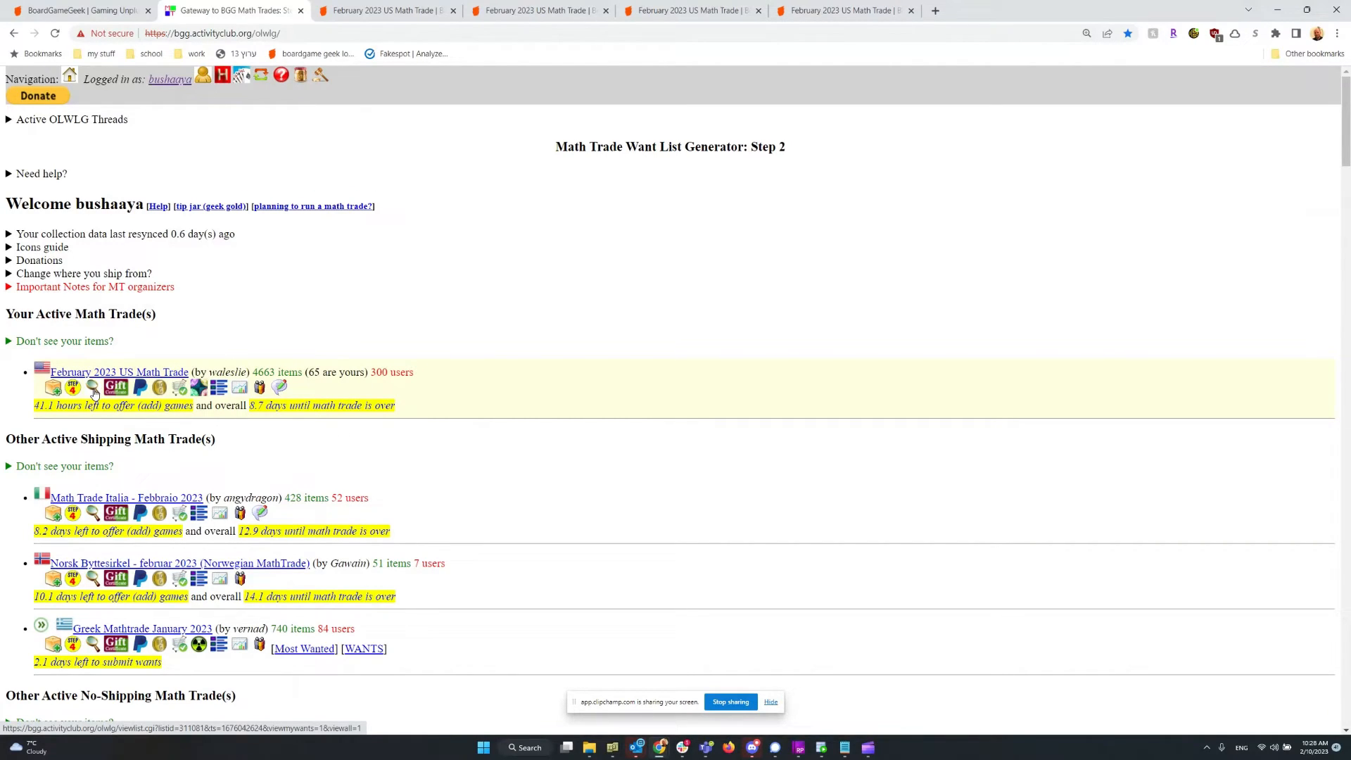
mouse_move(90, 408)
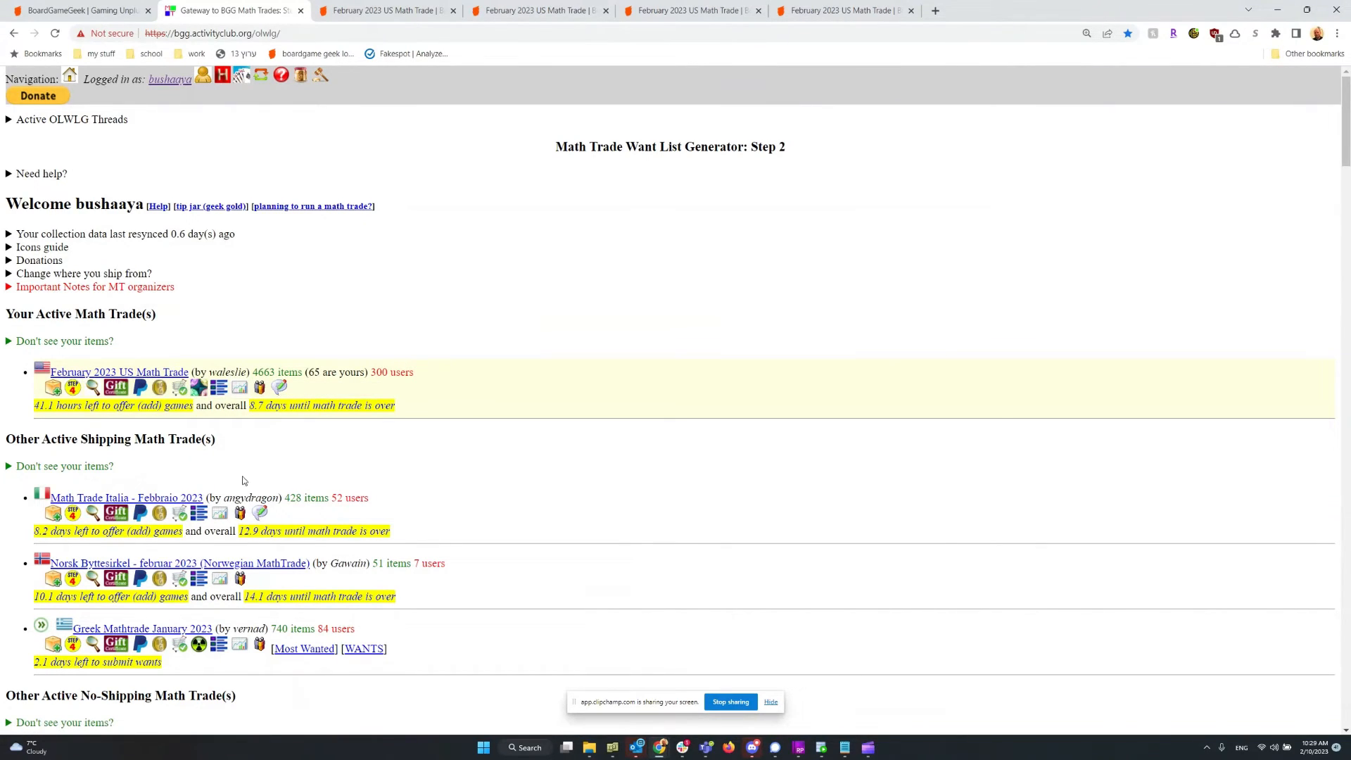
left_click(94, 390)
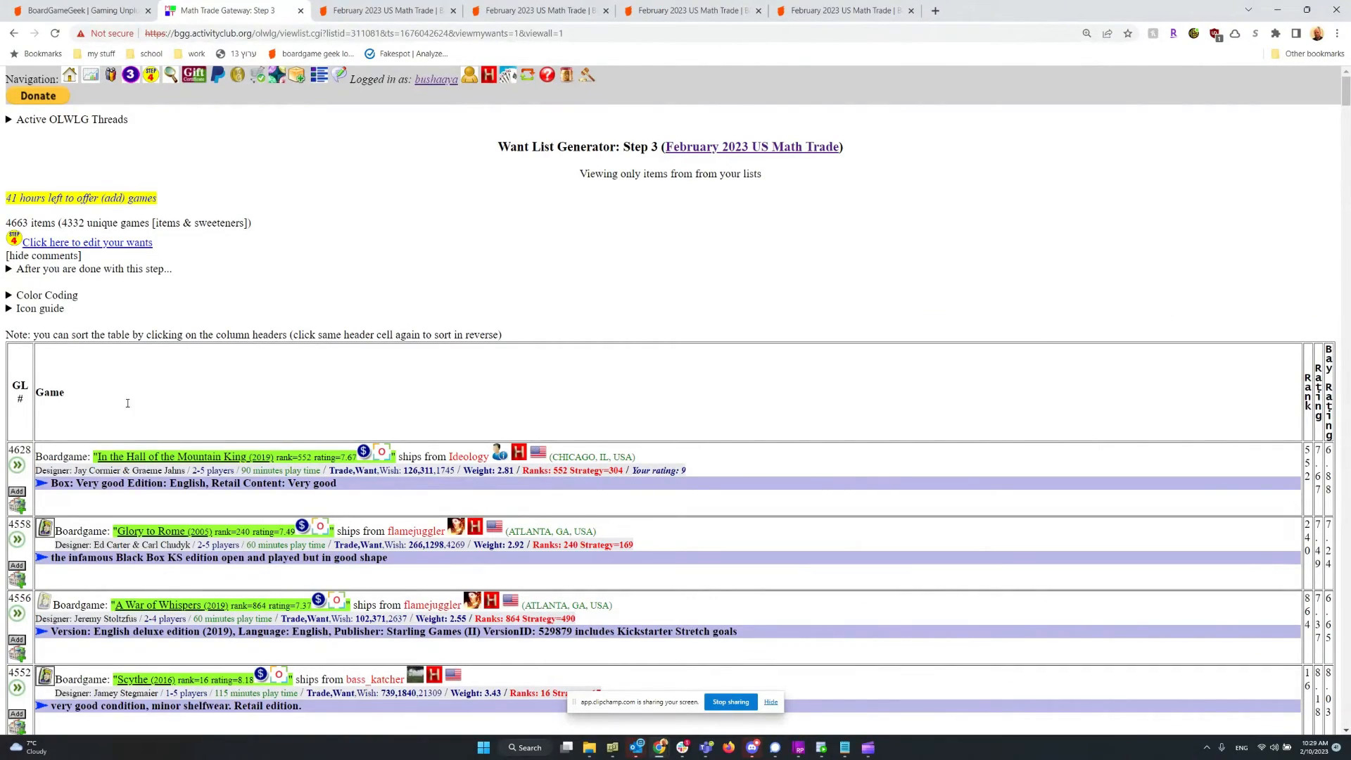
scroll(127, 403, "down", 20)
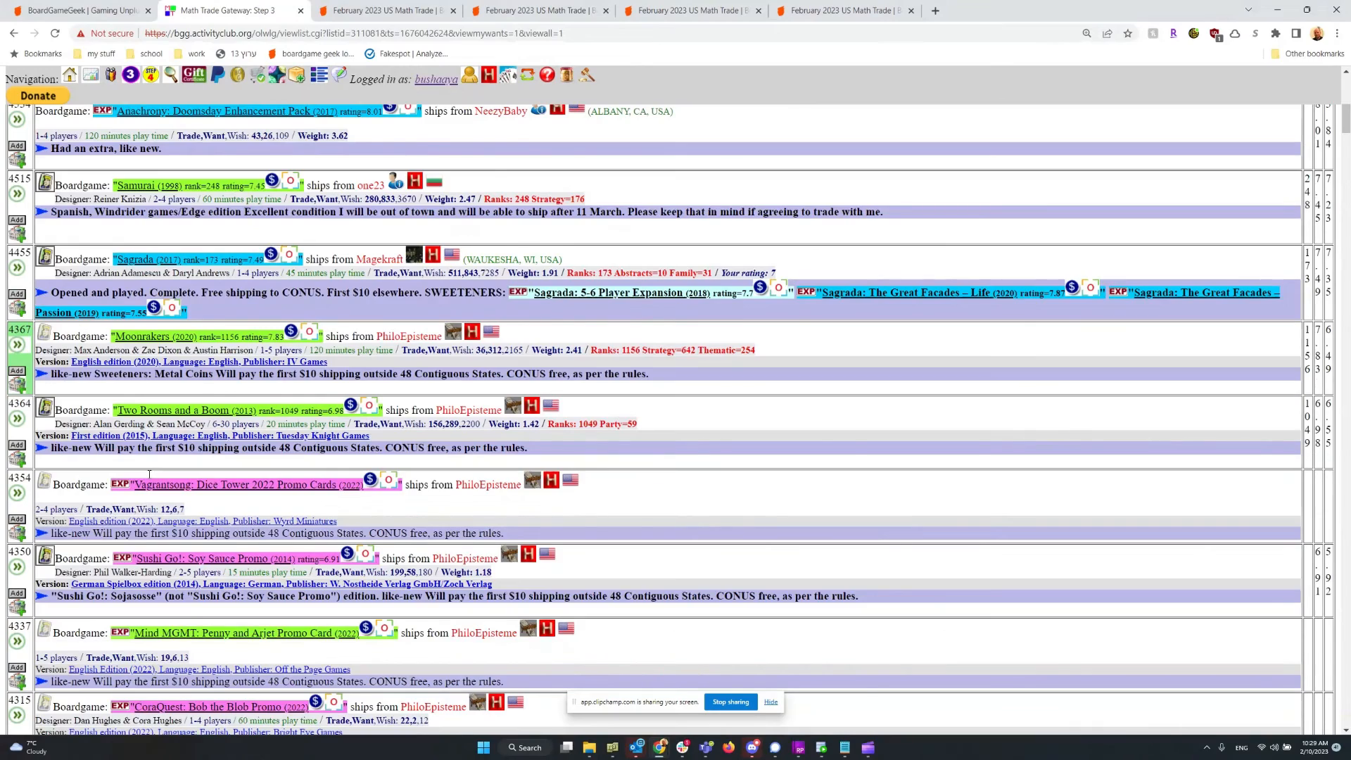
scroll(149, 474, "down", 20)
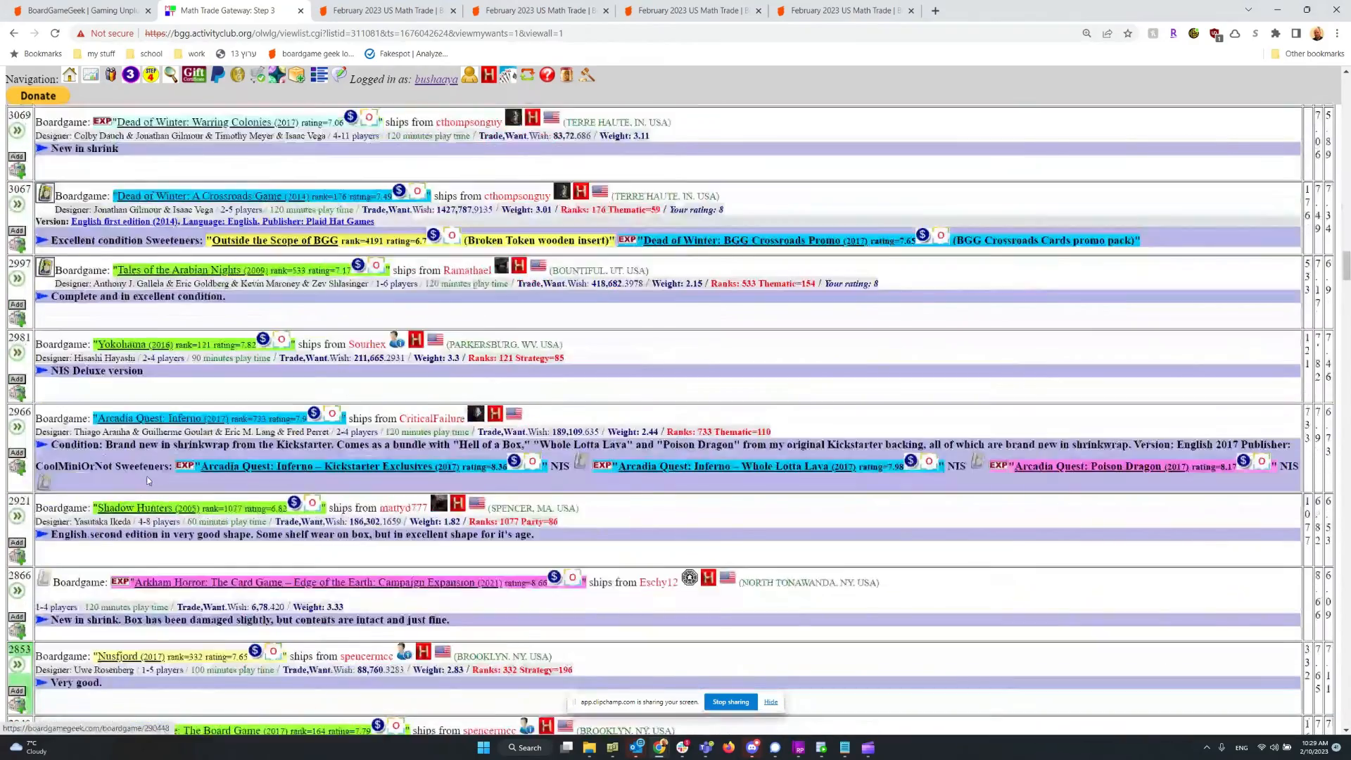
scroll(148, 481, "down", 20)
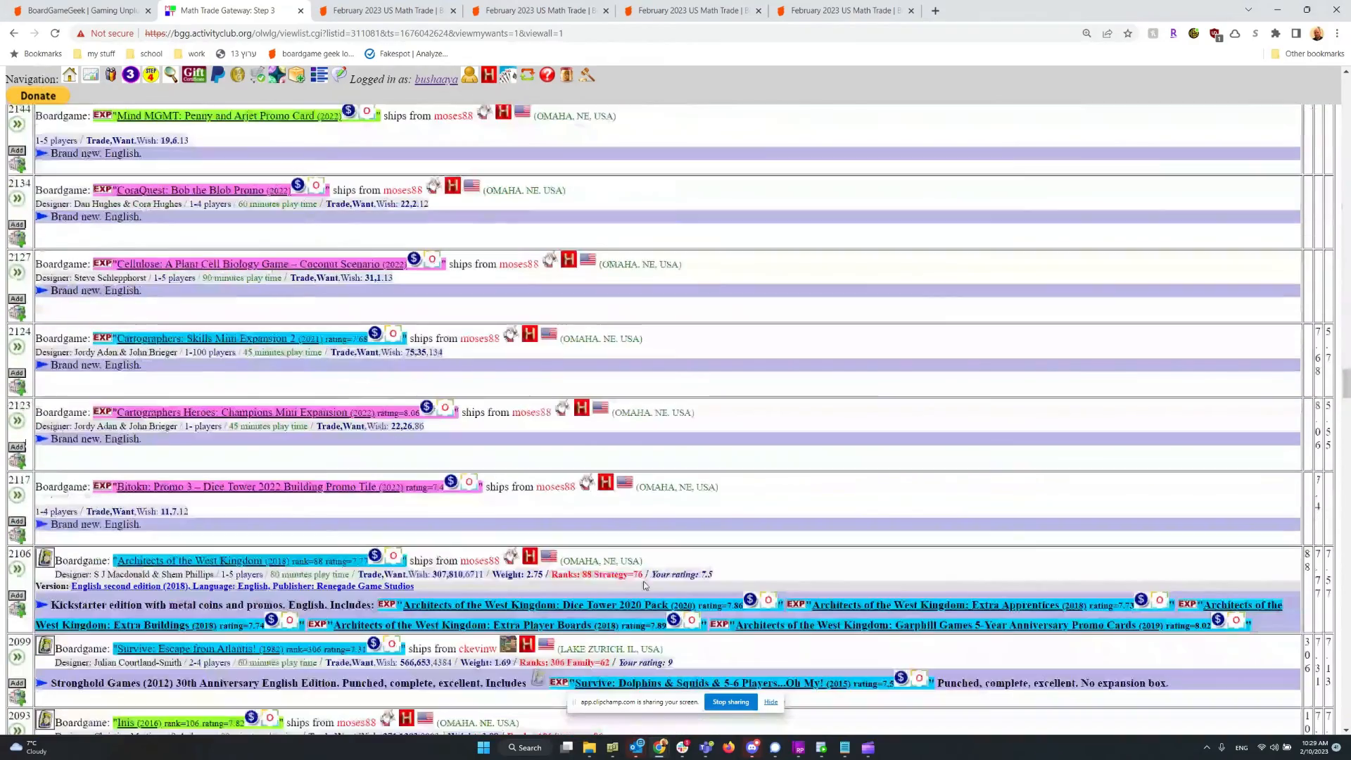
Expand the color coding legend above the list of matching trade items.
key("Home")
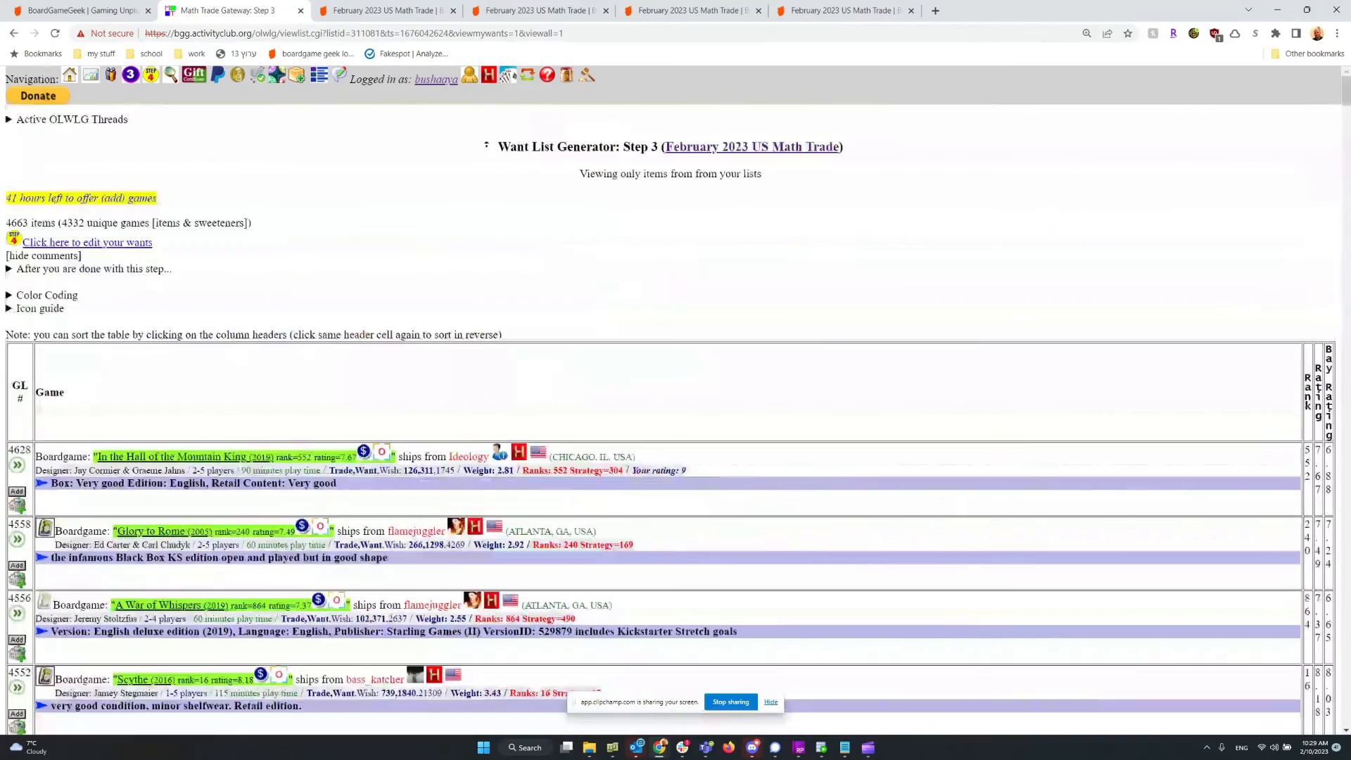
left_click(36, 296)
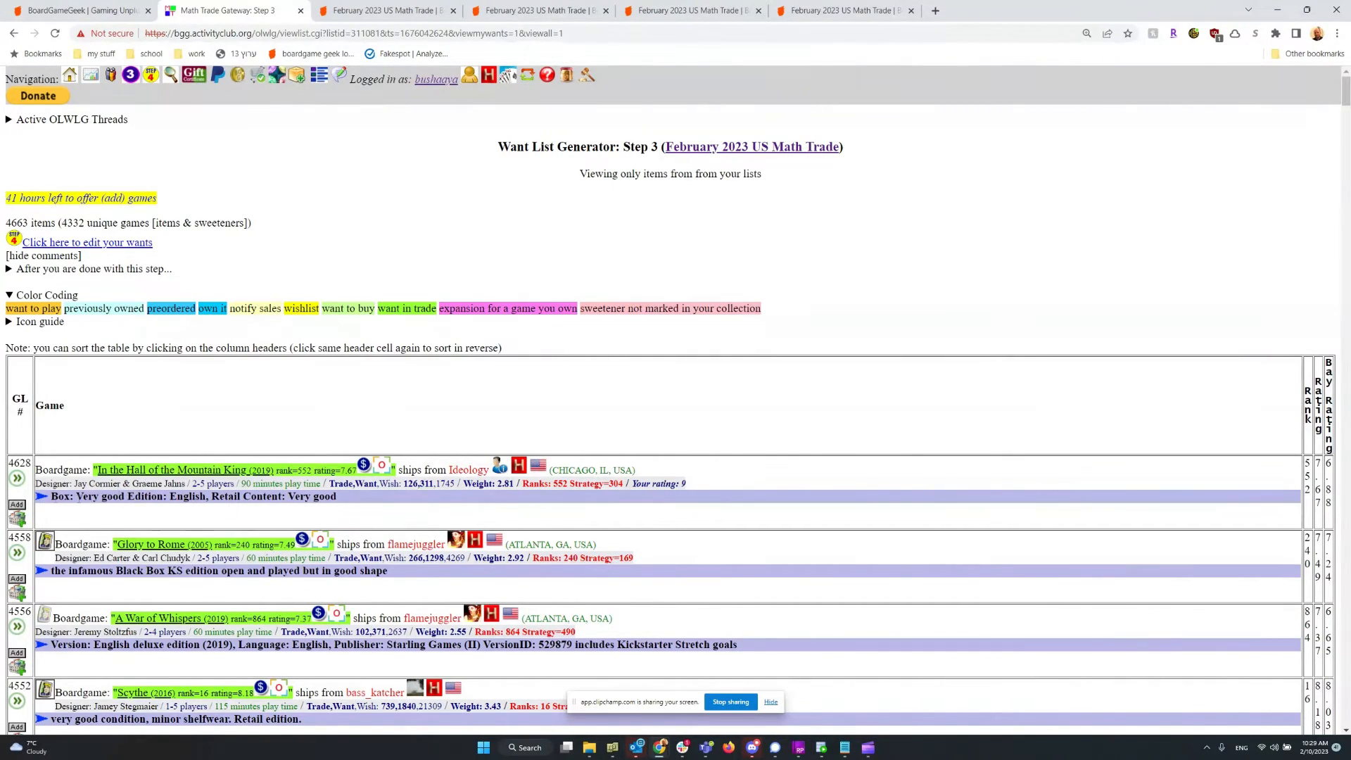
Offer Terraforming Mars: Ares Expedition and The Duke for In the Hall of the Mountain King and save the want.
left_click(16, 505)
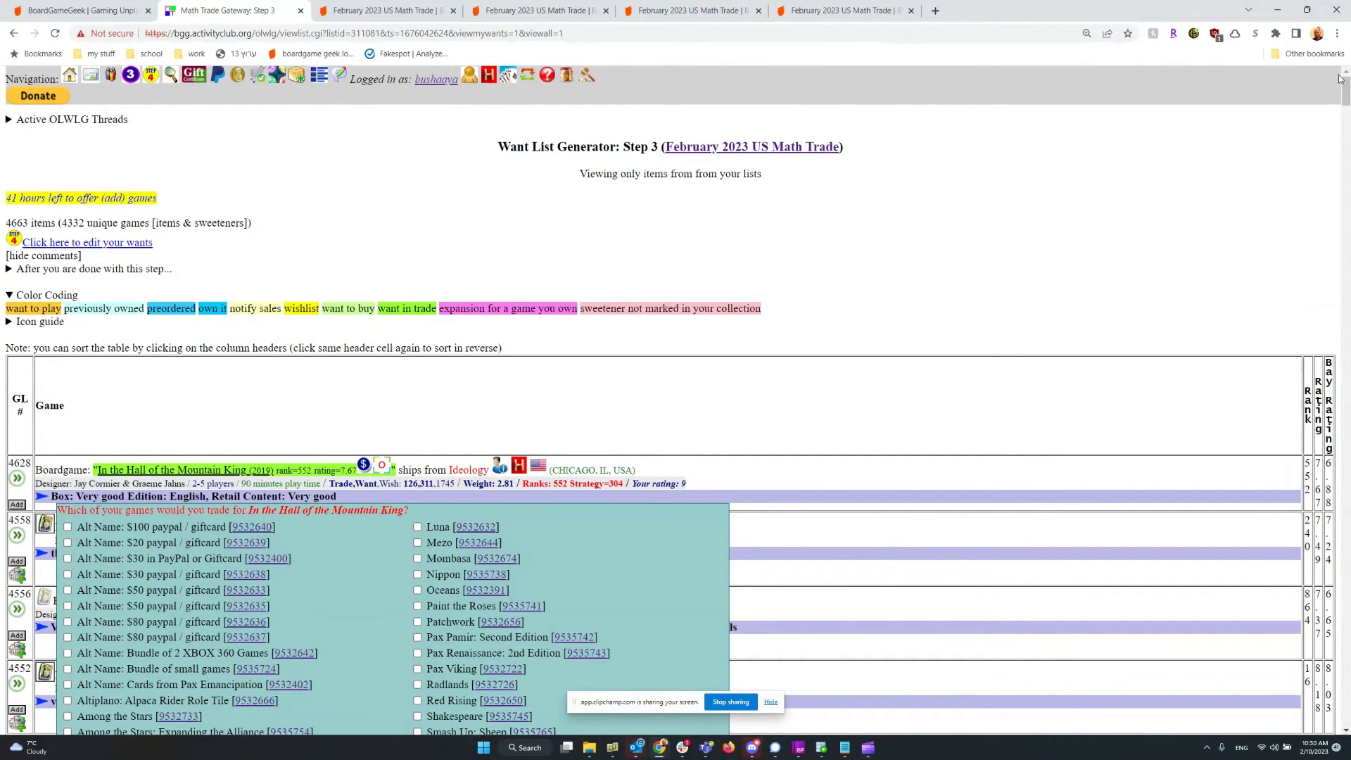
scroll(805, 354, "down", 9)
scroll(805, 354, "up", 4)
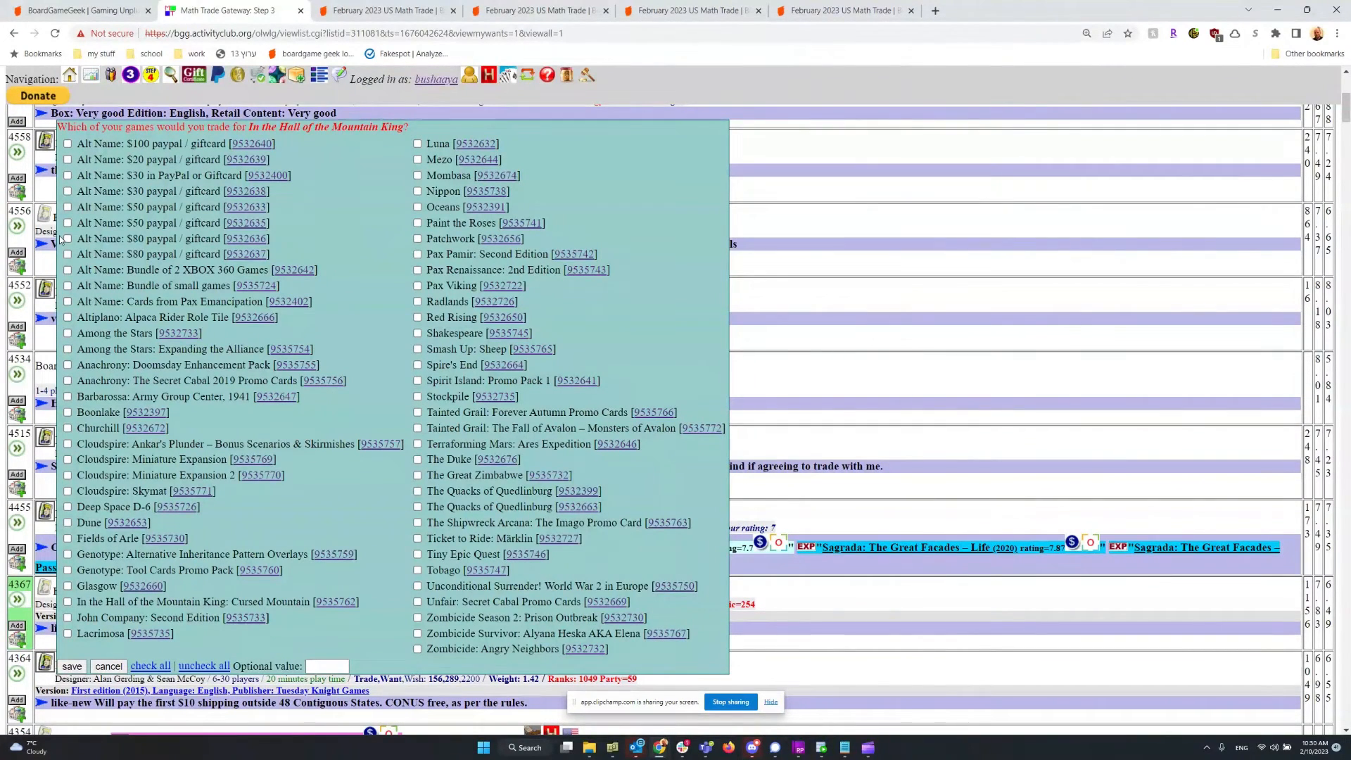
scroll(74, 305, "up", 2)
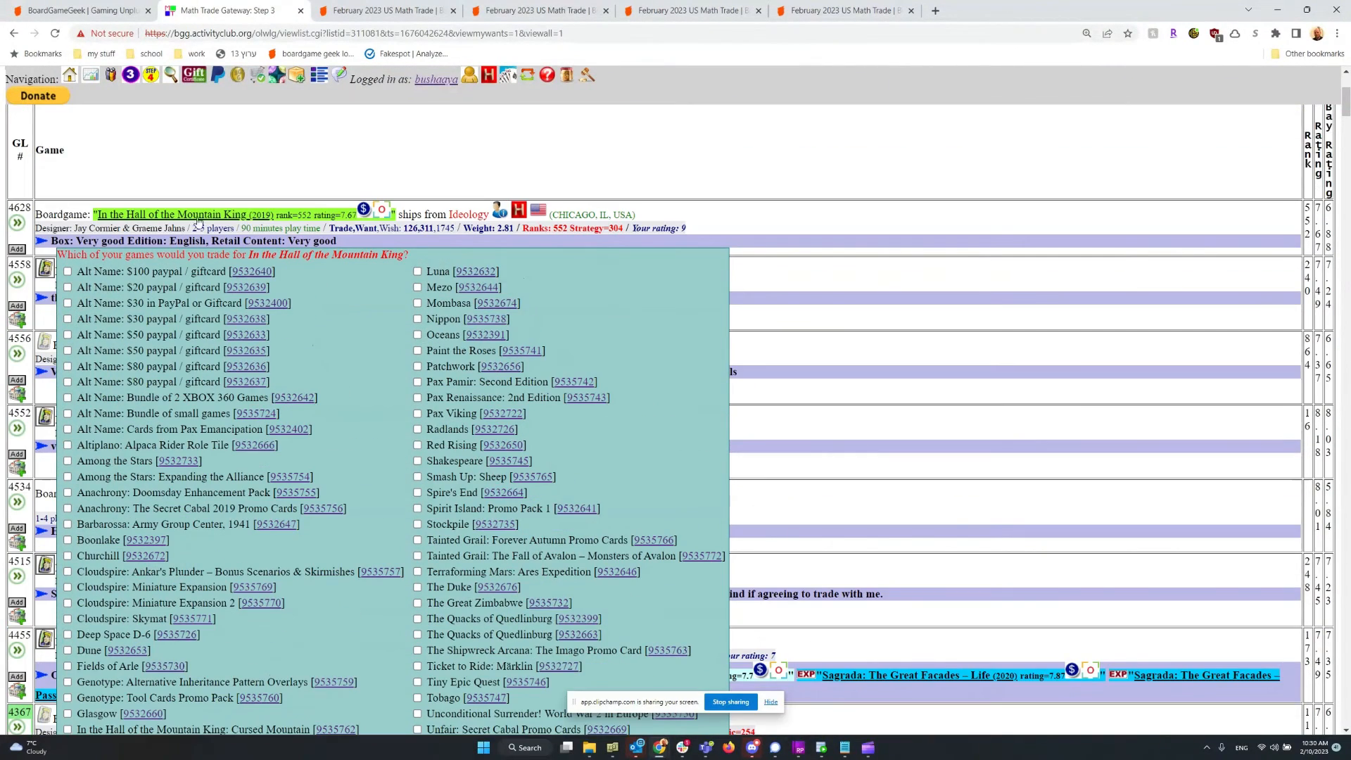
left_click(418, 588)
left_click(418, 571)
scroll(574, 501, "down", 3)
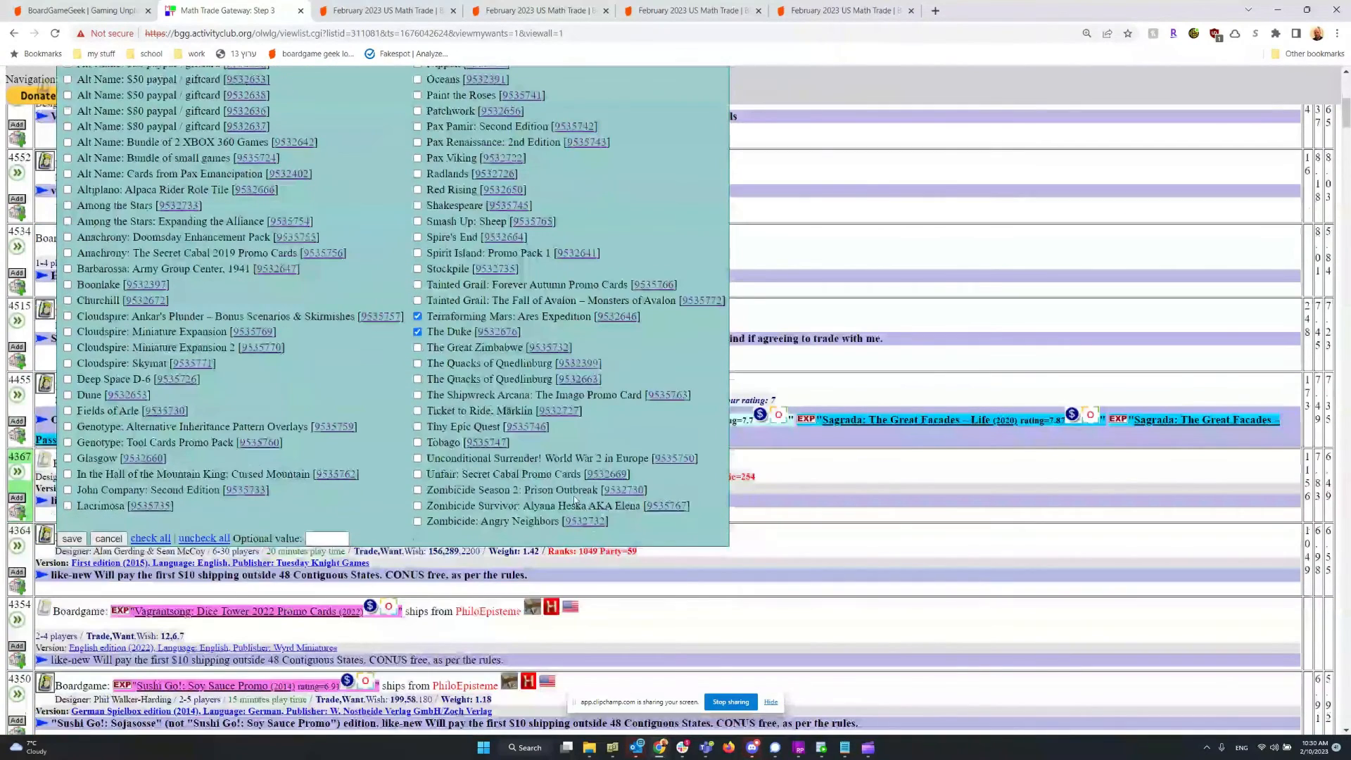
left_click(72, 538)
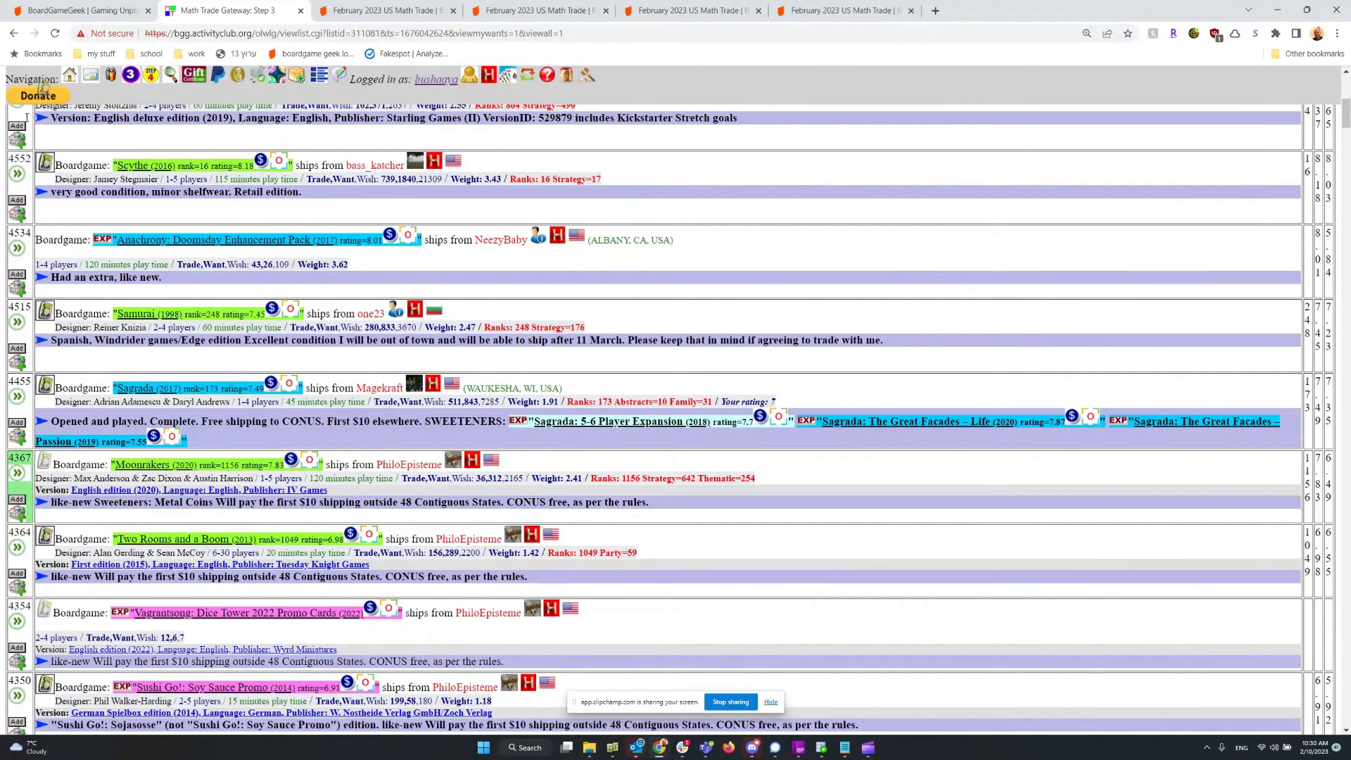
Add Glory to Rome to the wants with an optional value of 150 and no games checked, and save it.
scroll(171, 278, "up", 5)
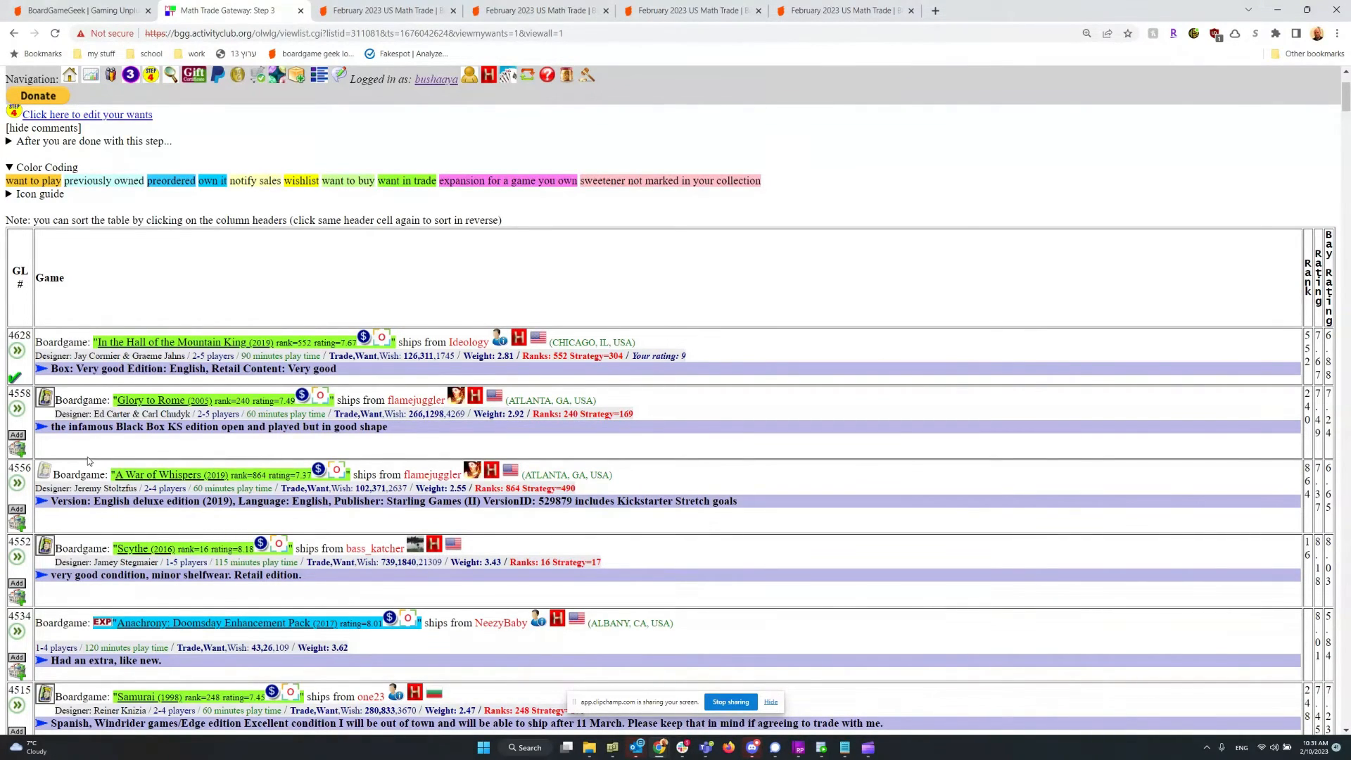
left_click(17, 435)
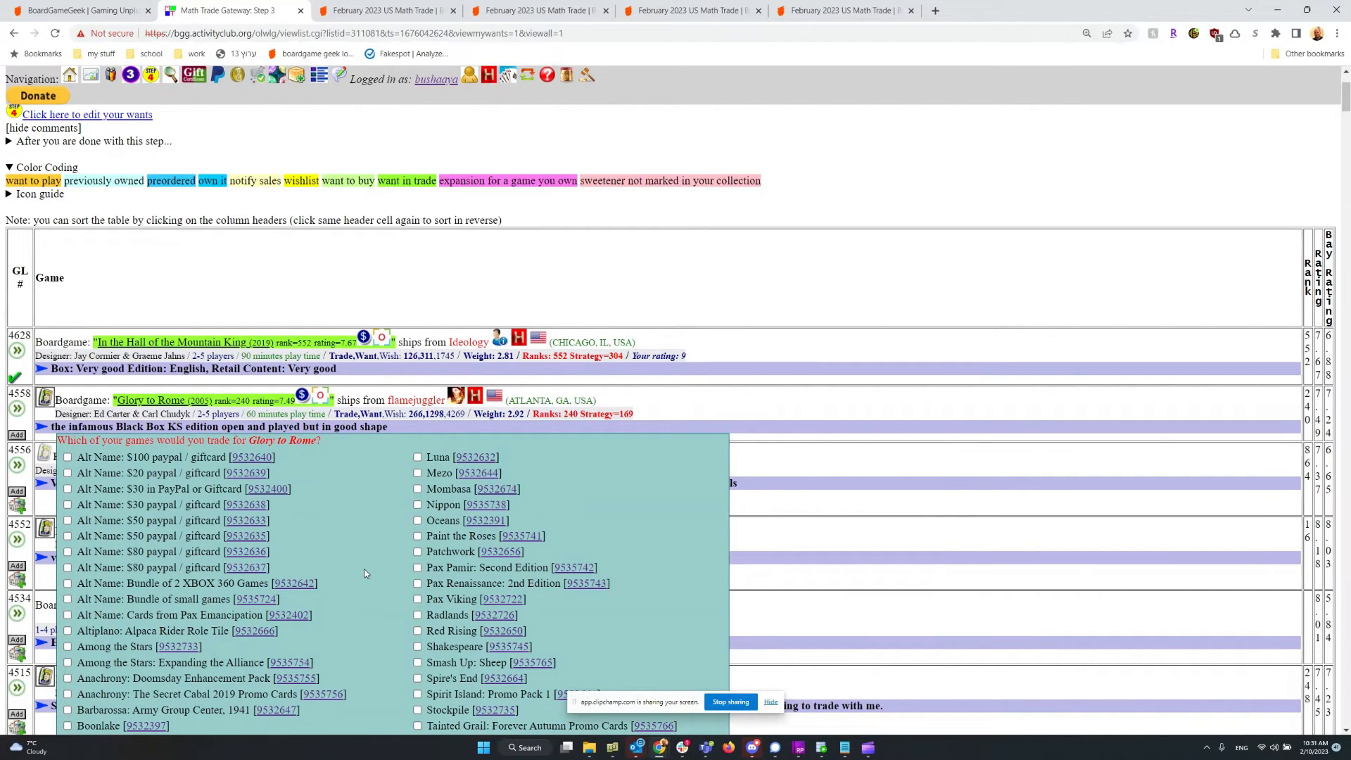
scroll(370, 677, "down", 4)
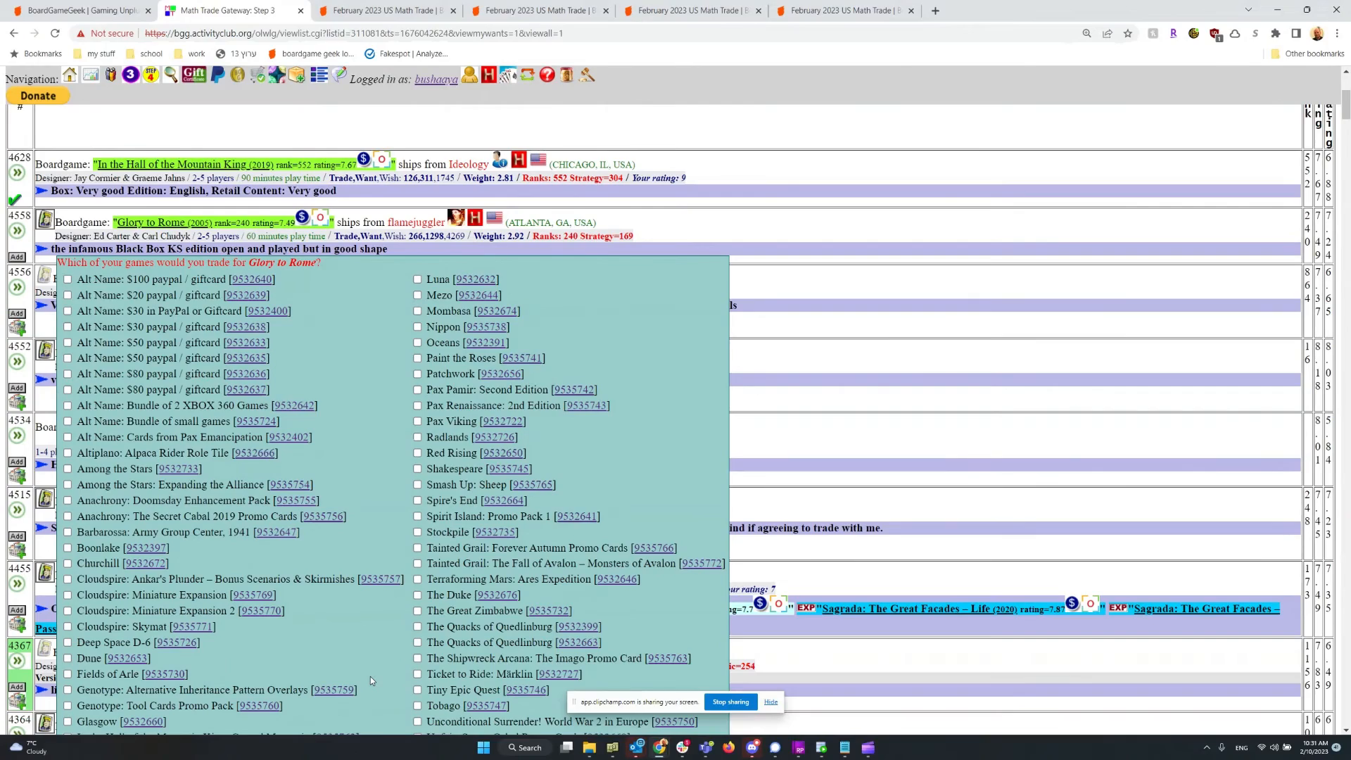
scroll(344, 584, "down", 1)
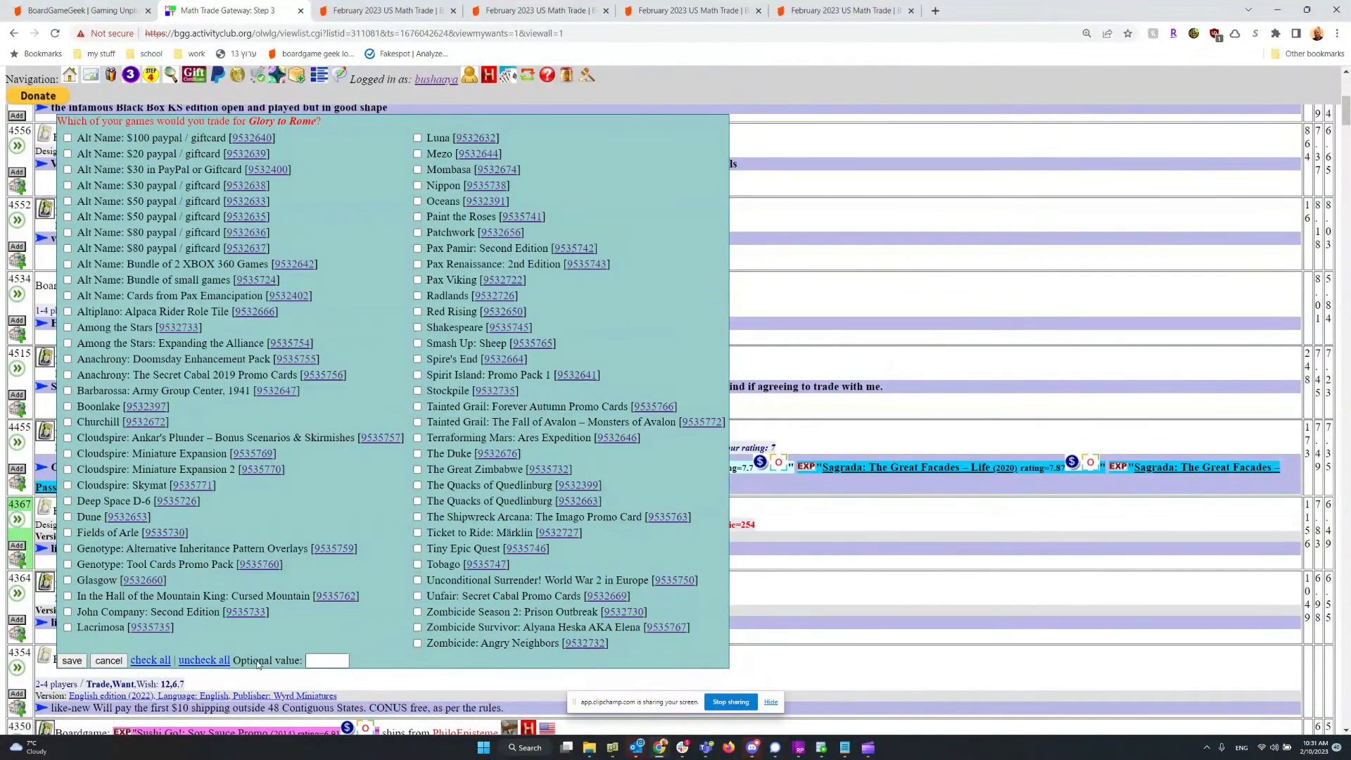
left_click(326, 661)
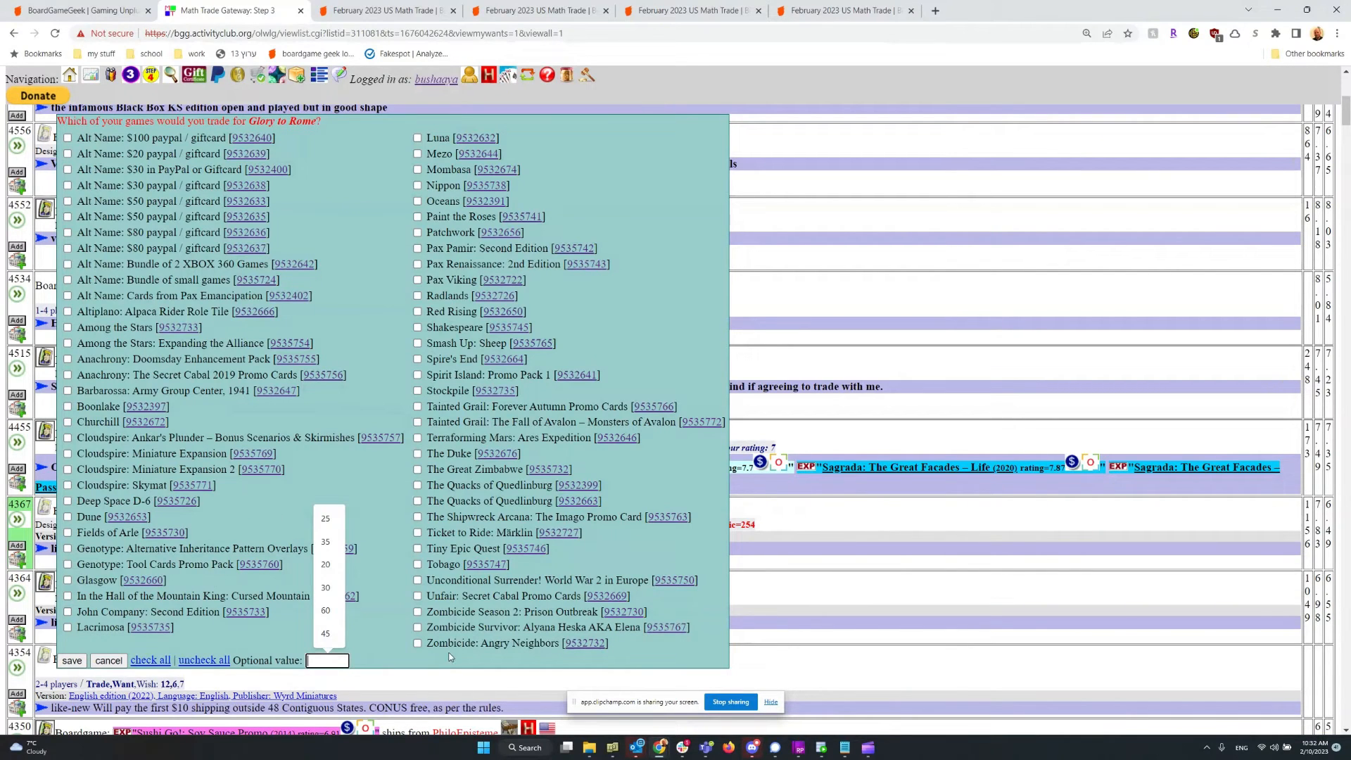
scroll(271, 507, "up", 3)
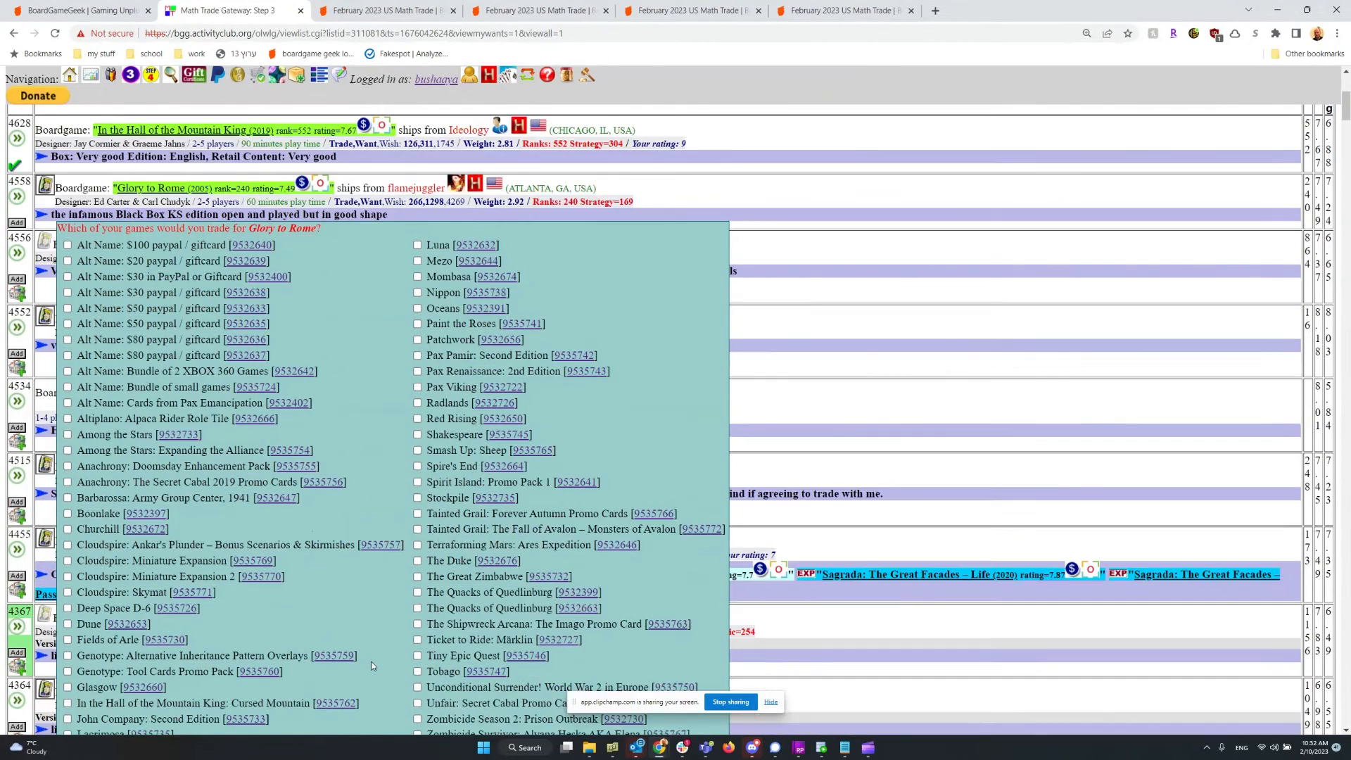
scroll(315, 634, "down", 3)
left_click(315, 659)
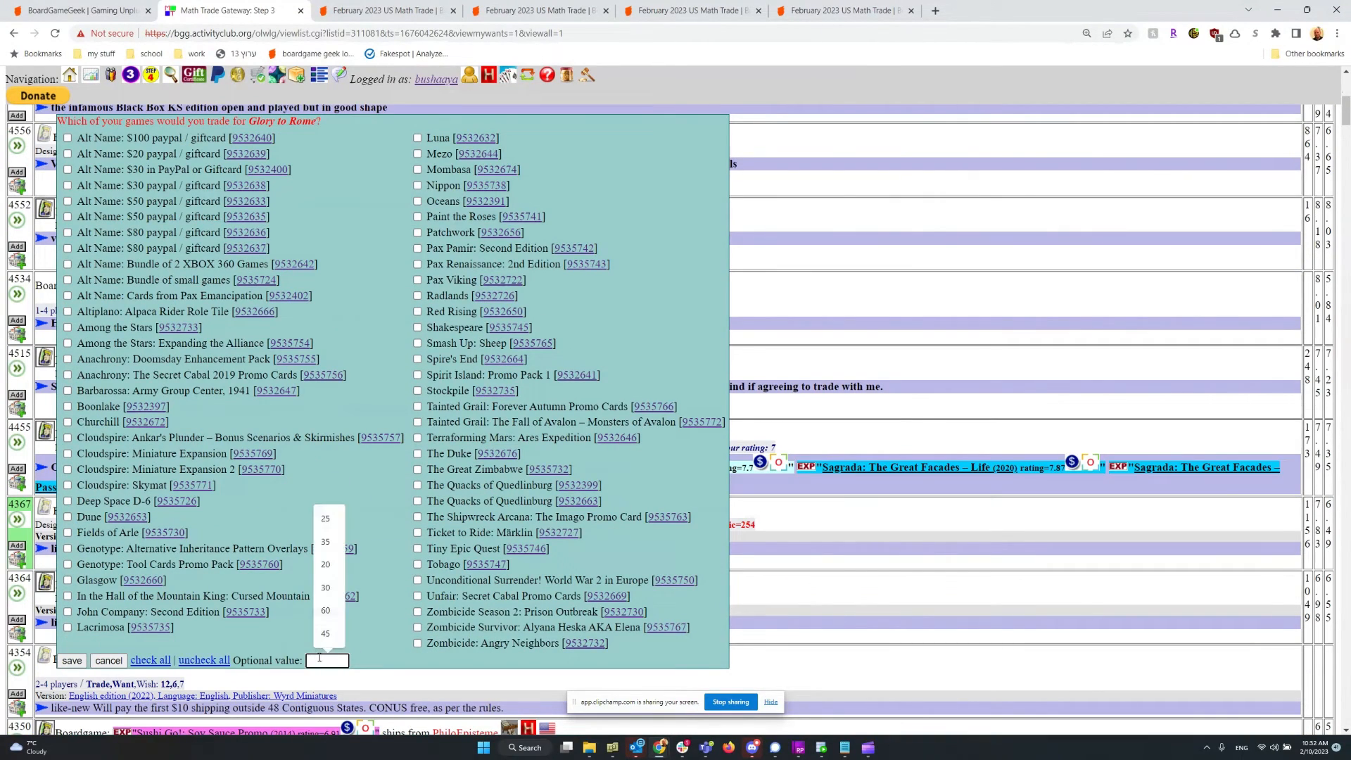
type("150")
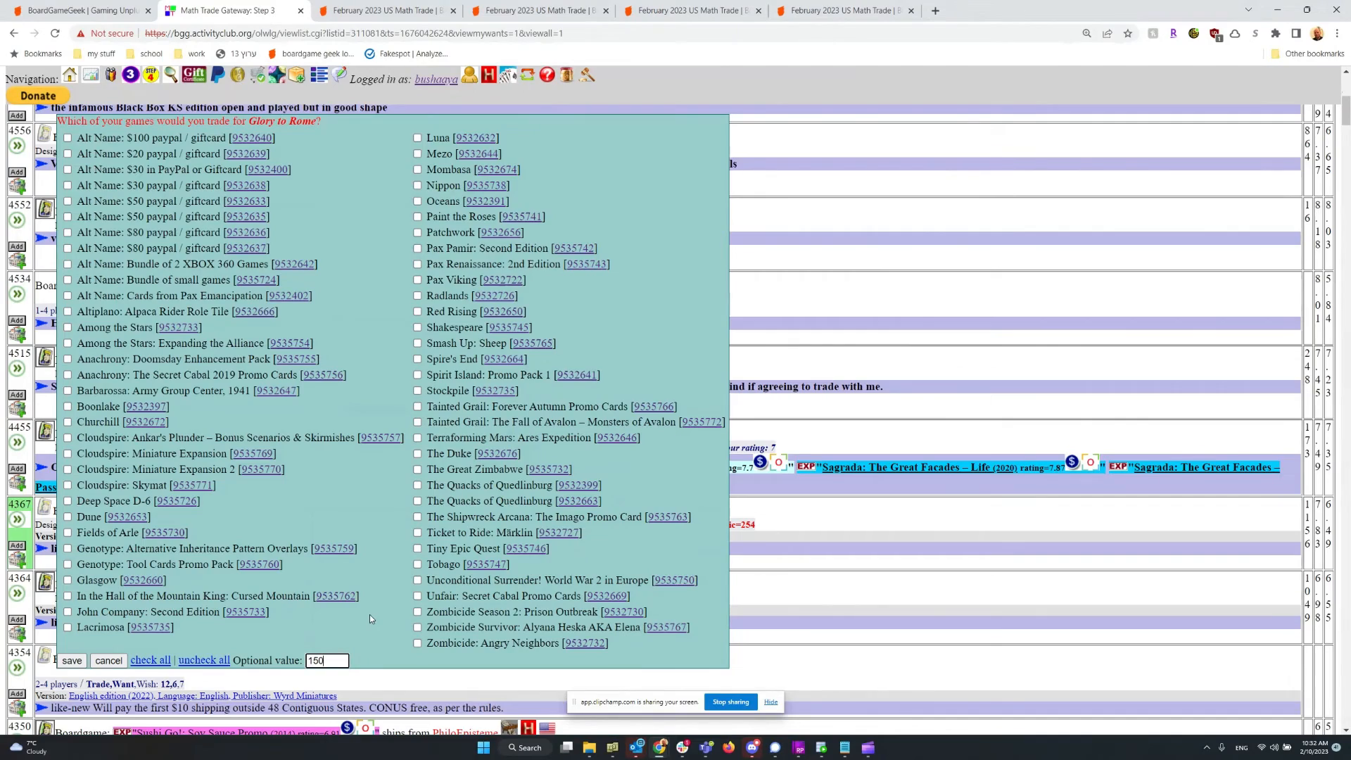
scroll(371, 618, "up", 2)
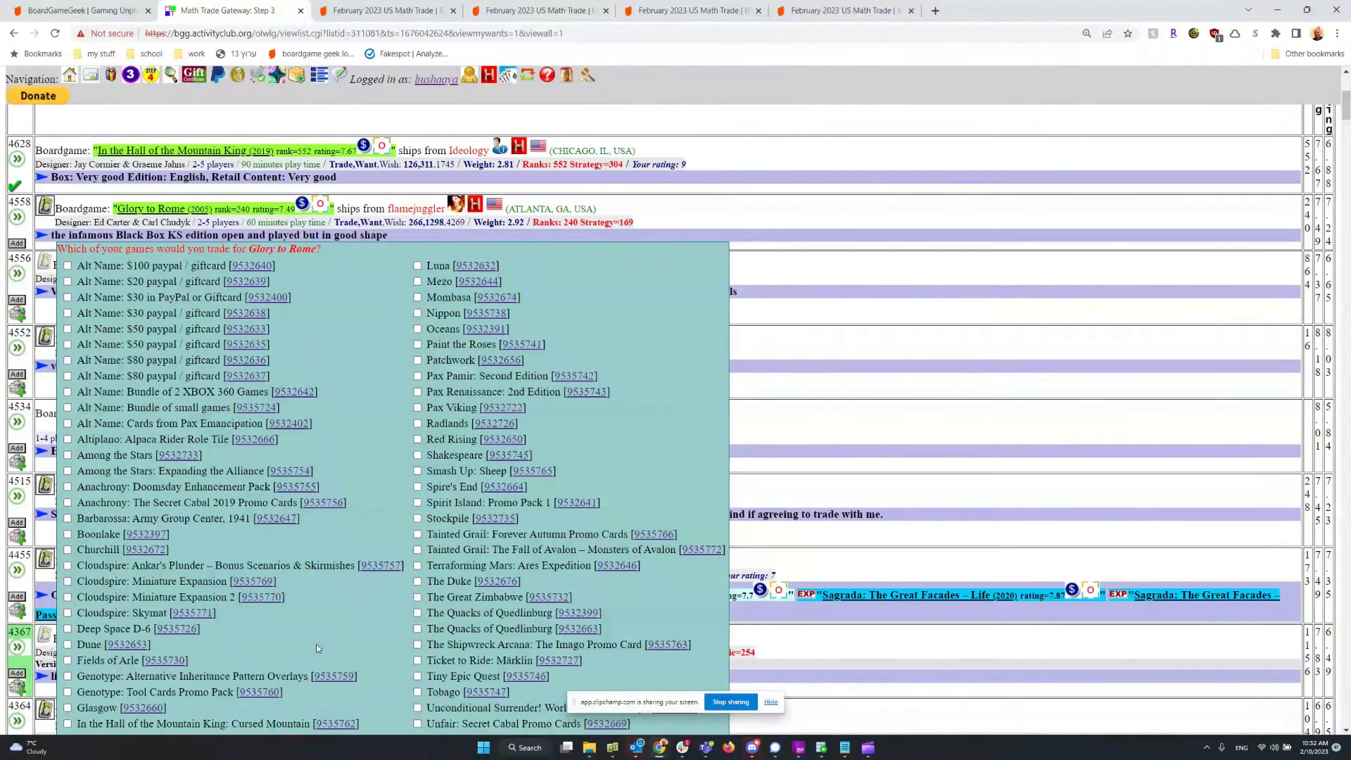
scroll(314, 634, "down", 2)
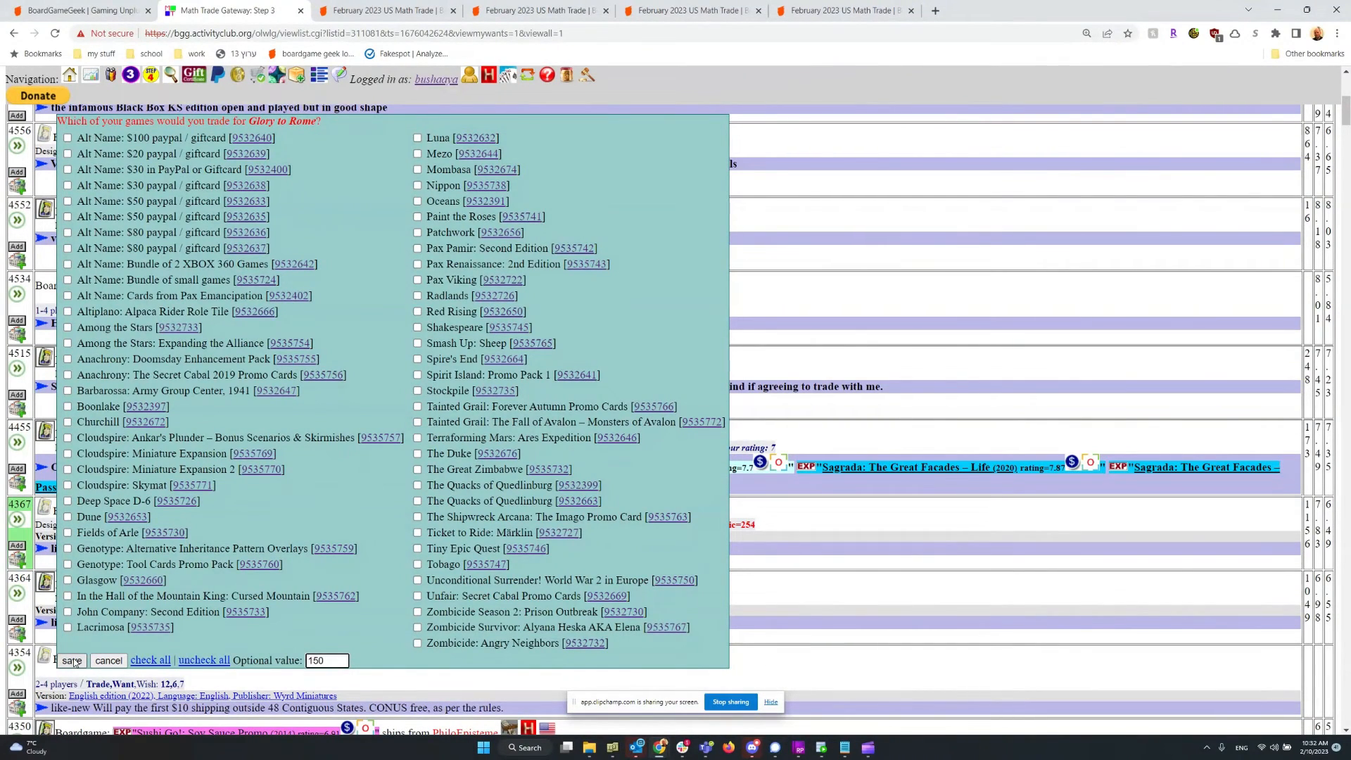
left_click(73, 661)
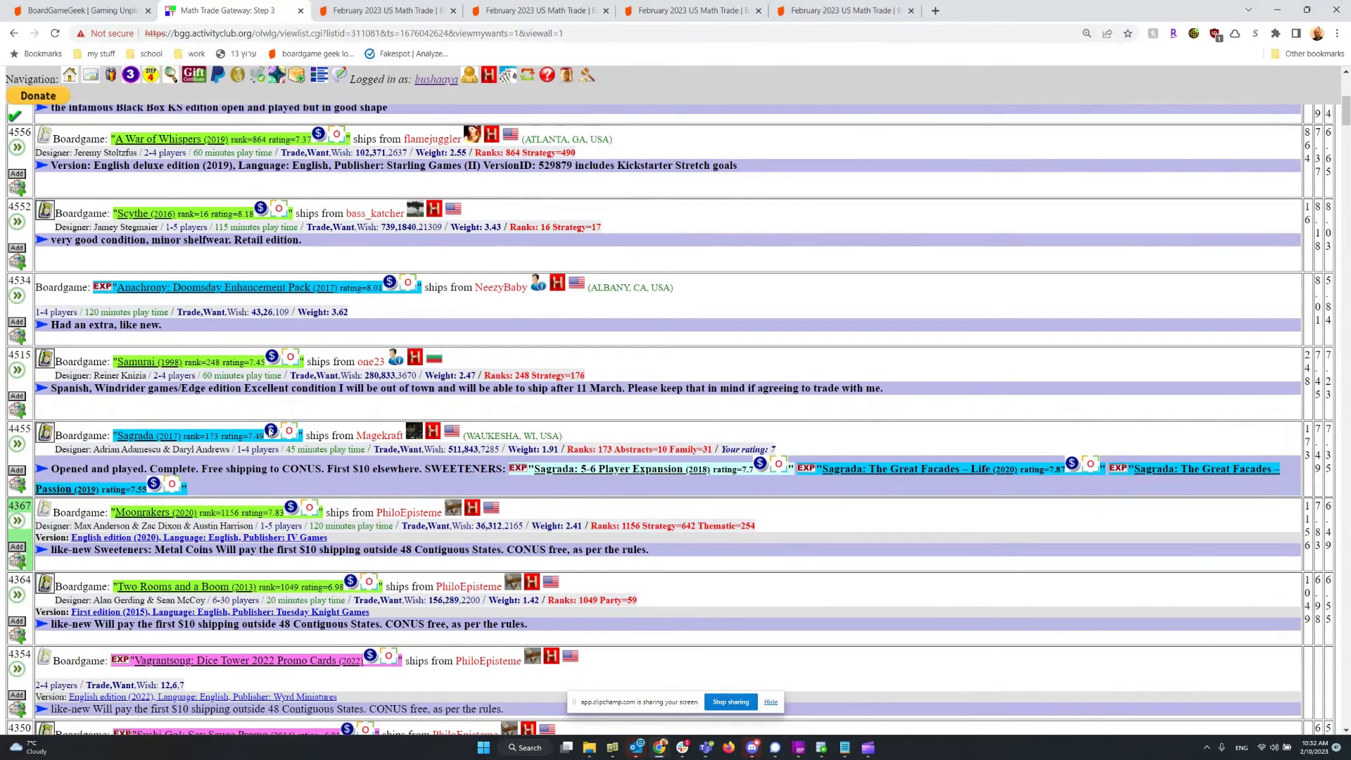
Open the step 4 table for editing the wants.
scroll(324, 303, "up", 3)
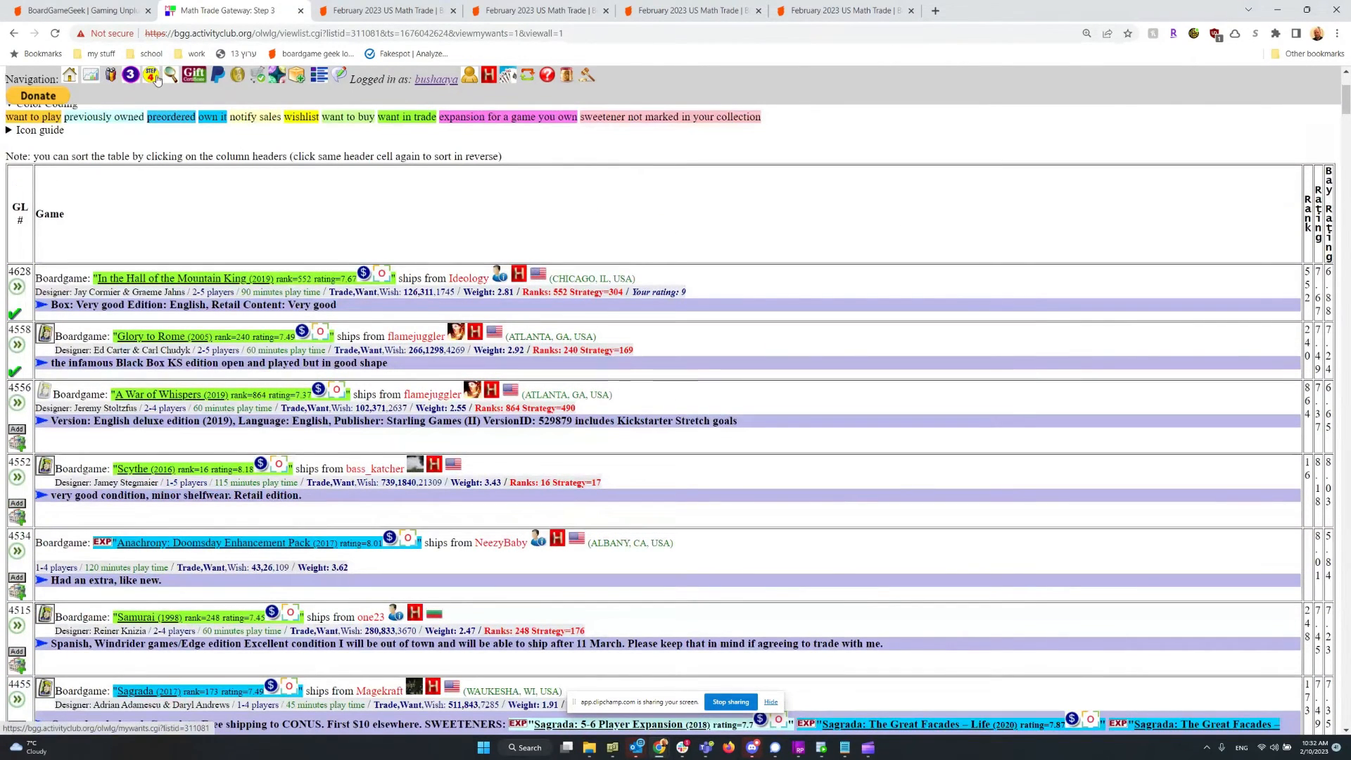
left_click(157, 78)
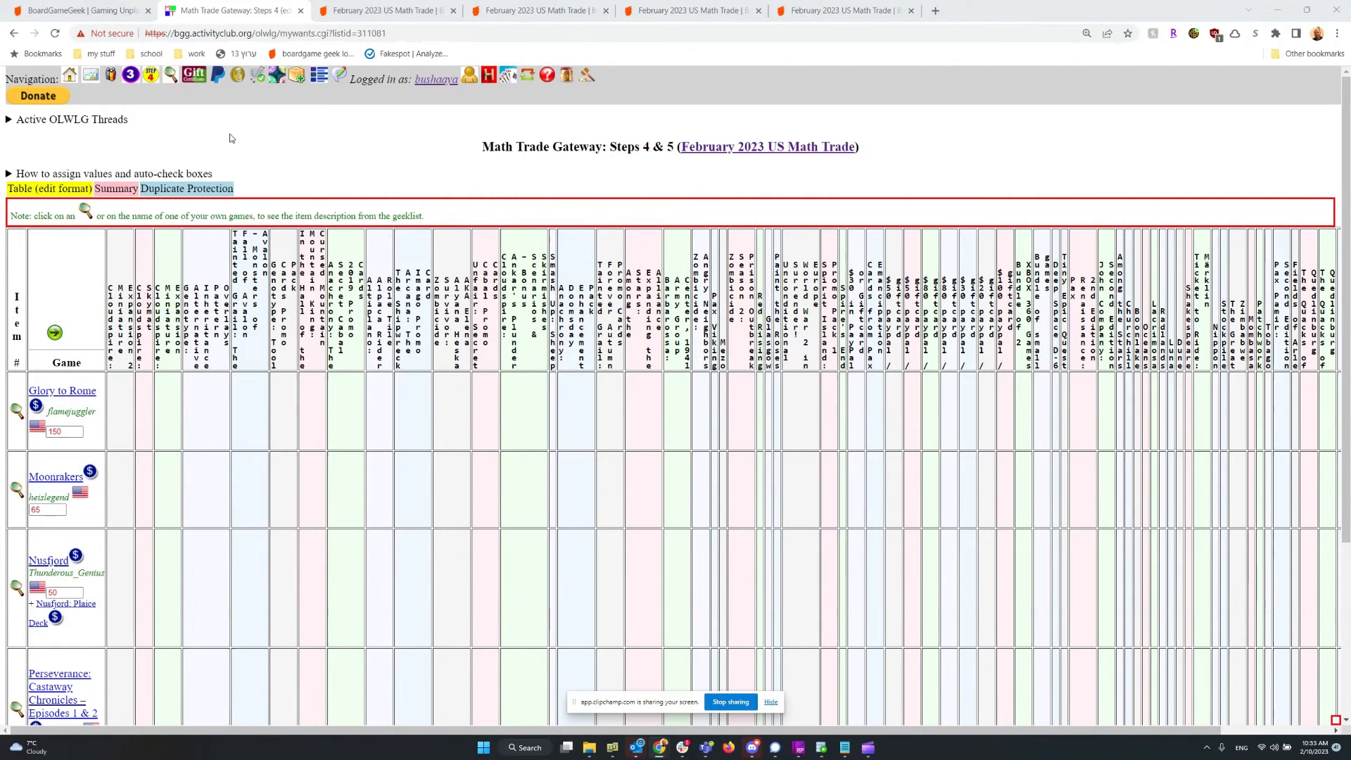
In the view of your own offerings, set the value of Altiplano: Alpaca Rider Role Tile to 10 and submit the values.
left_click(275, 79)
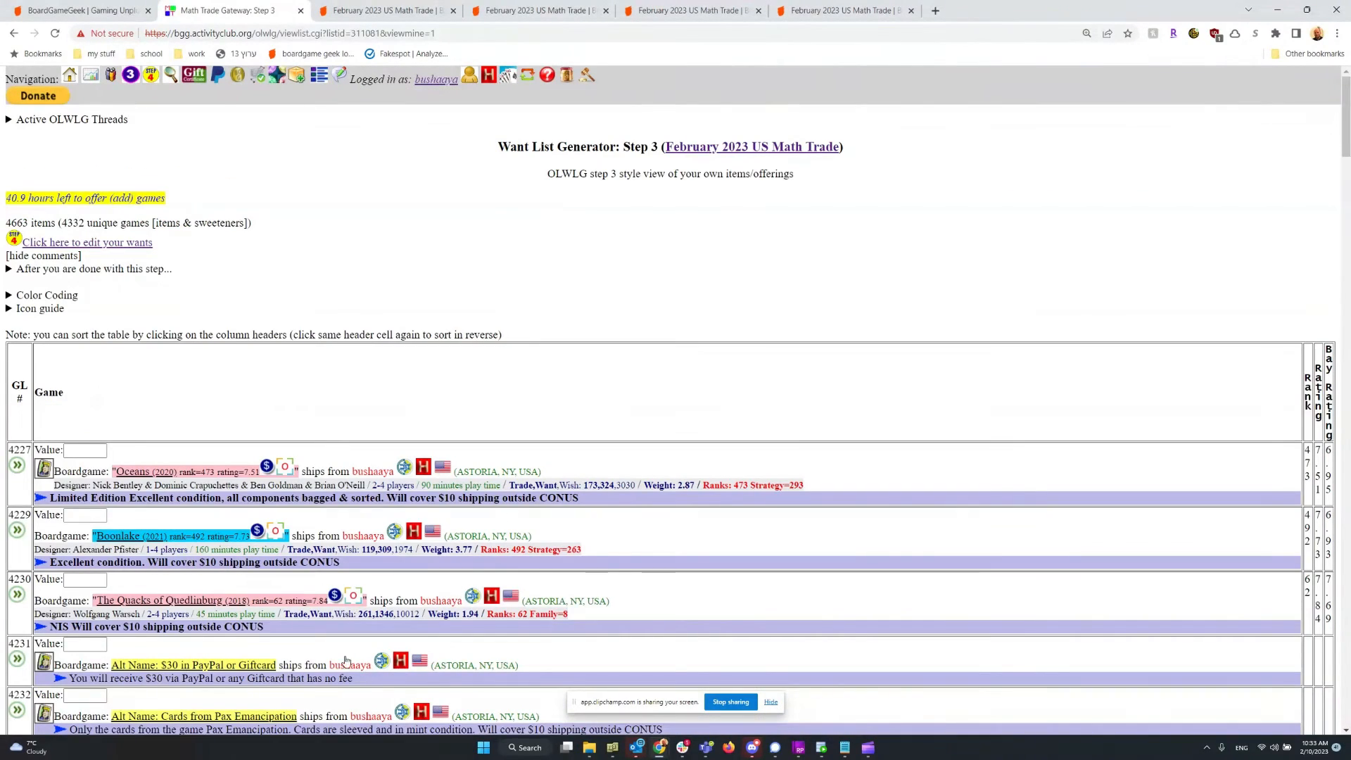
scroll(320, 536, "down", 3)
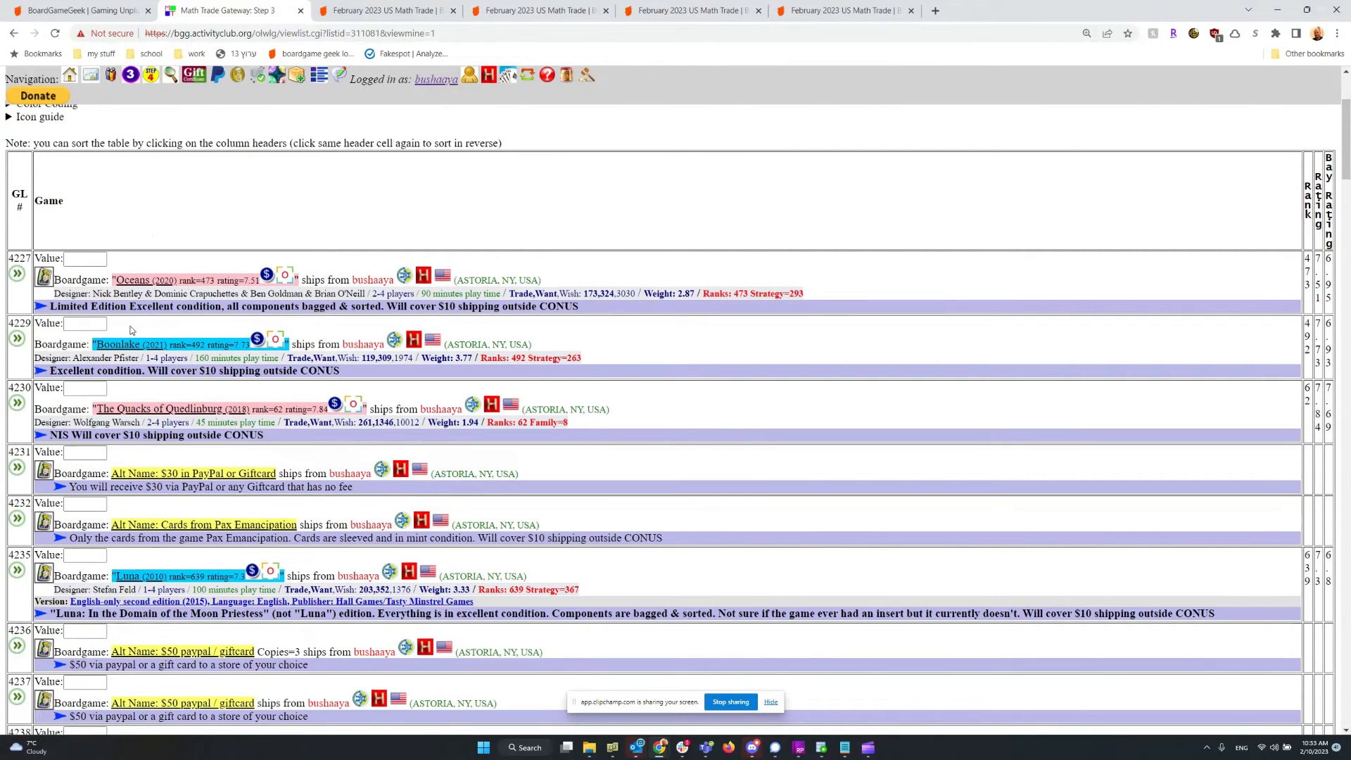
left_click(82, 259)
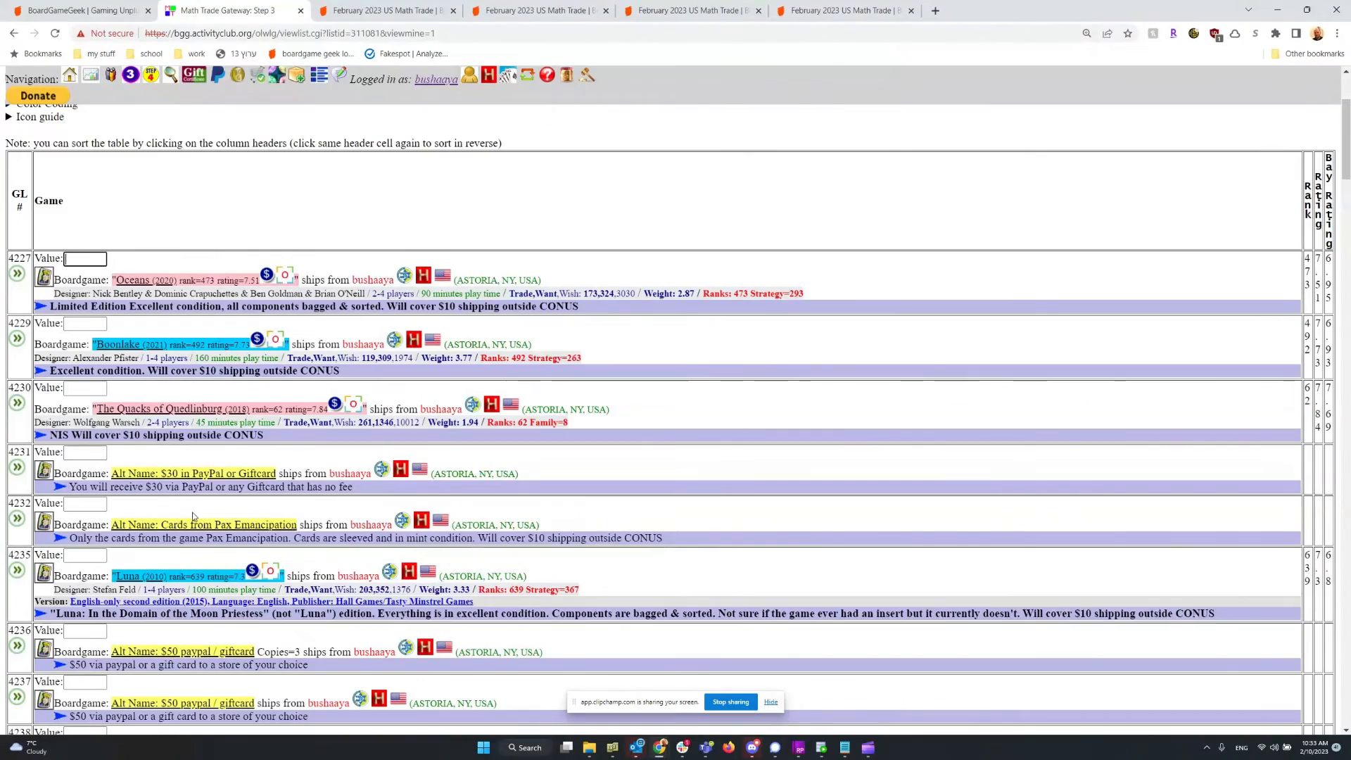
scroll(188, 518, "down", 4)
scroll(128, 599, "down", 10)
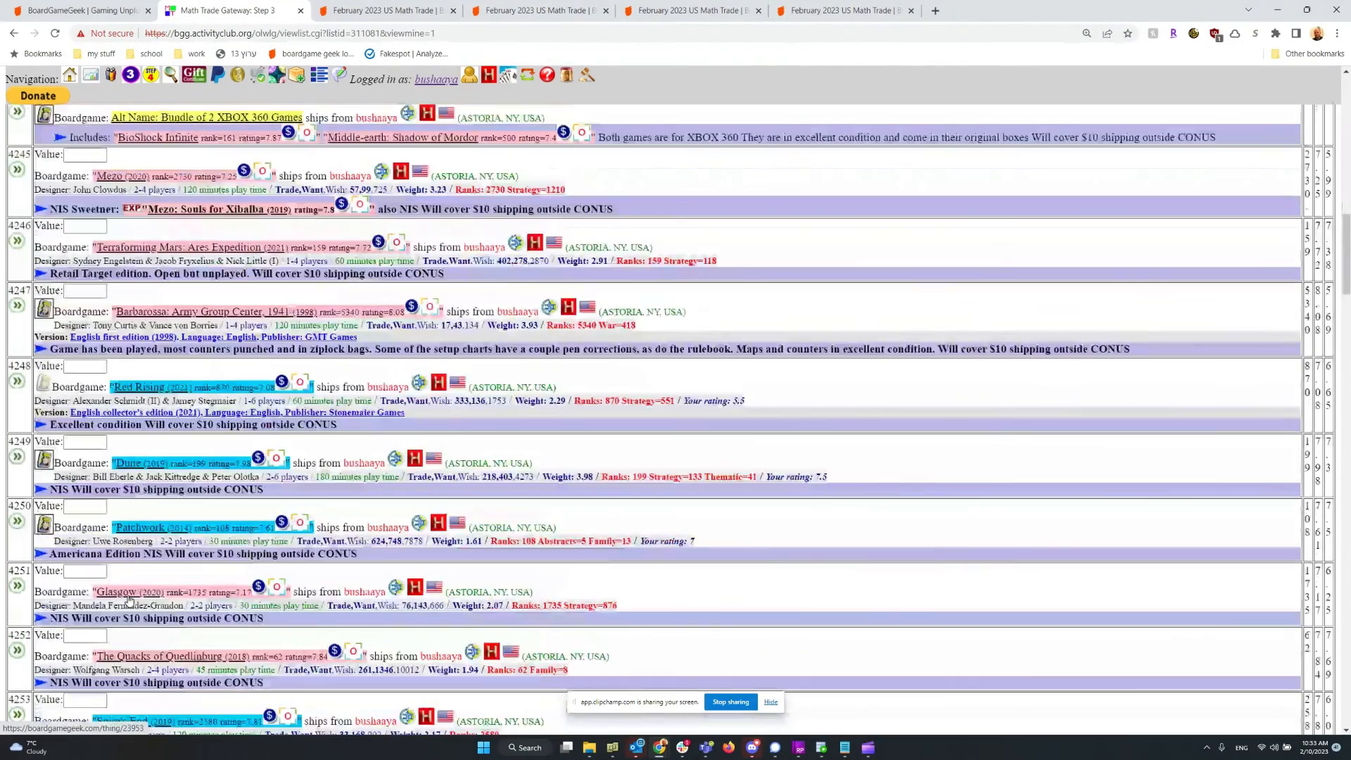
scroll(220, 613, "down", 4)
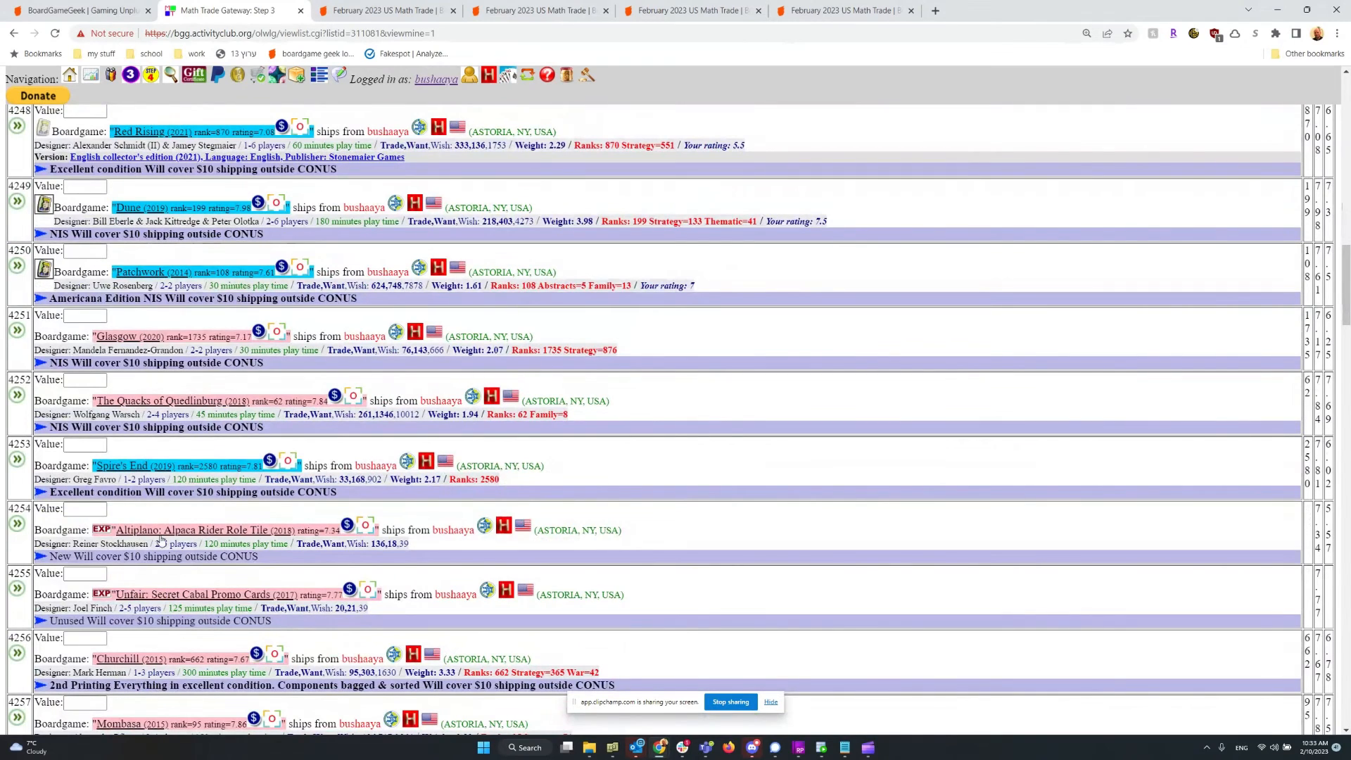
left_click(77, 508)
scroll(438, 606, "down", 8)
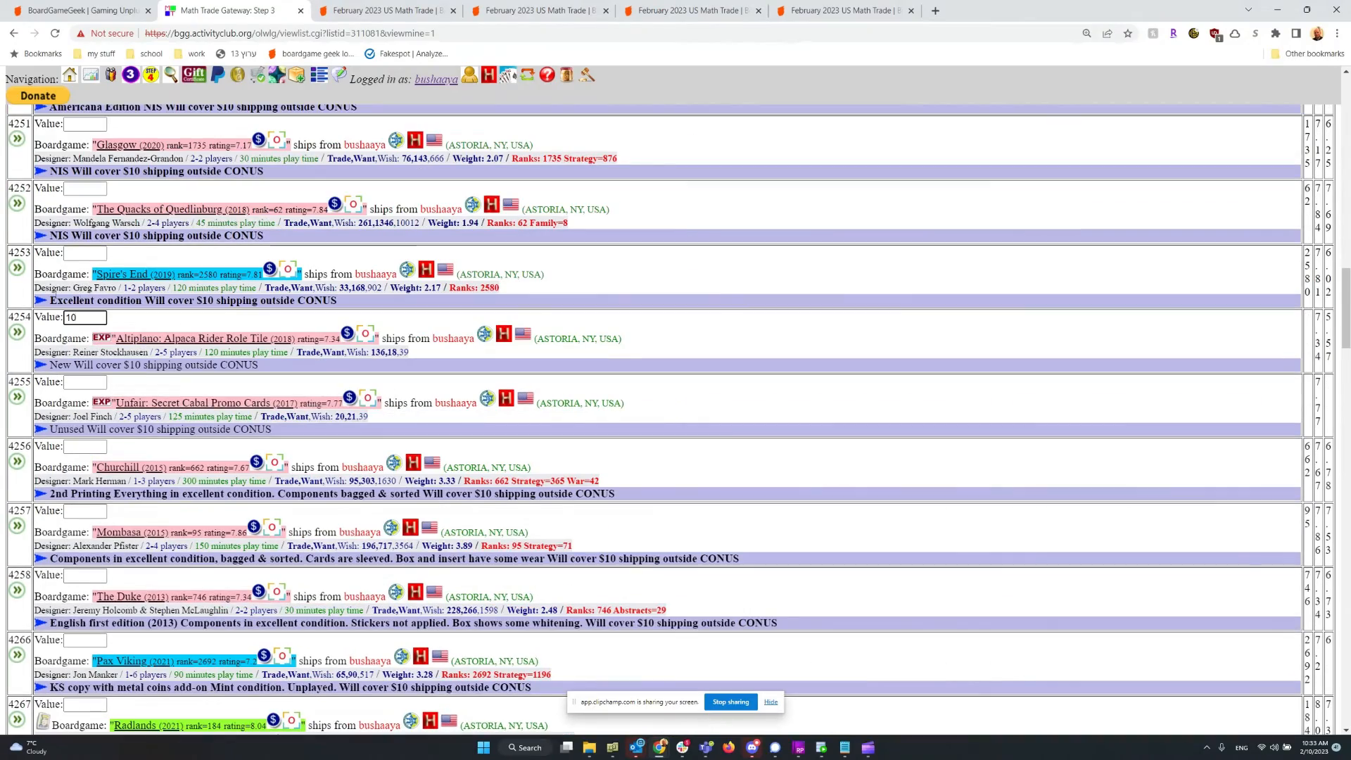
scroll(174, 547, "down", 20)
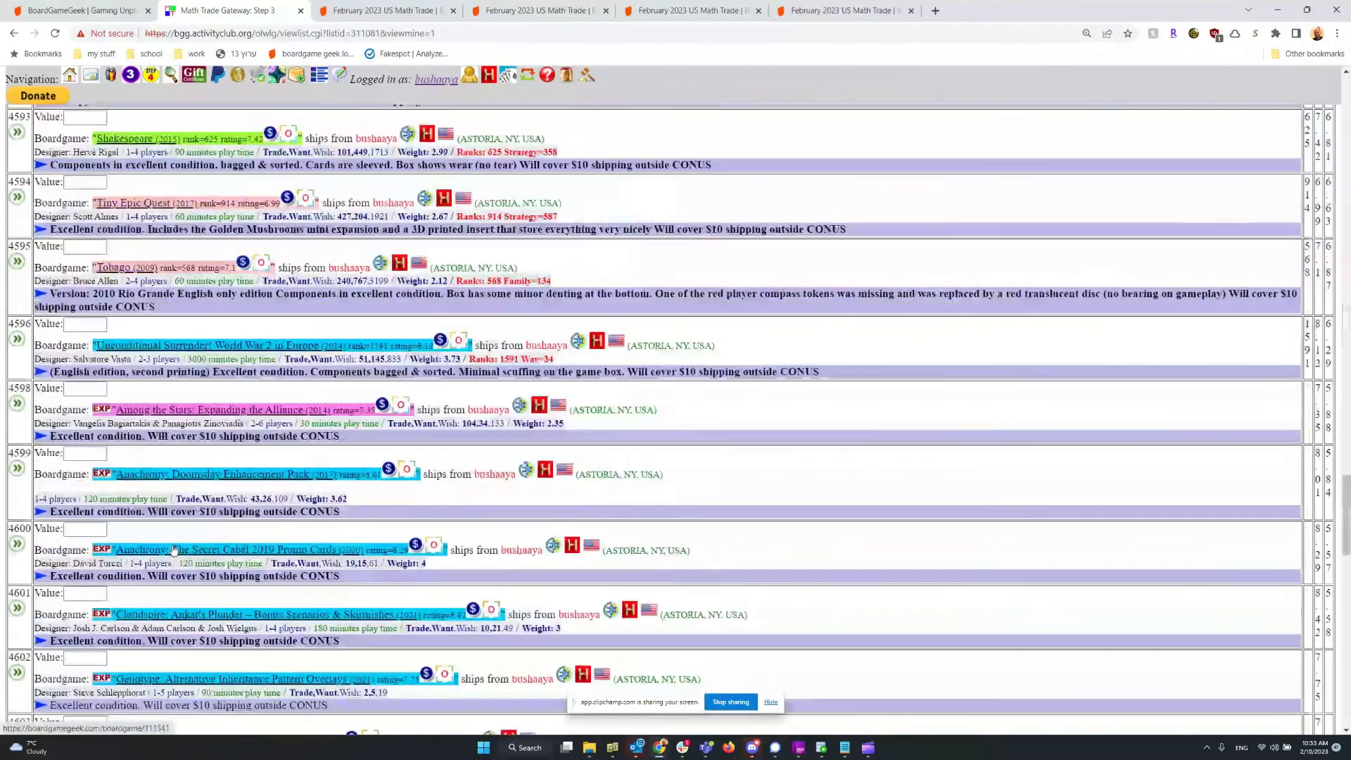
scroll(74, 367, "up", 3)
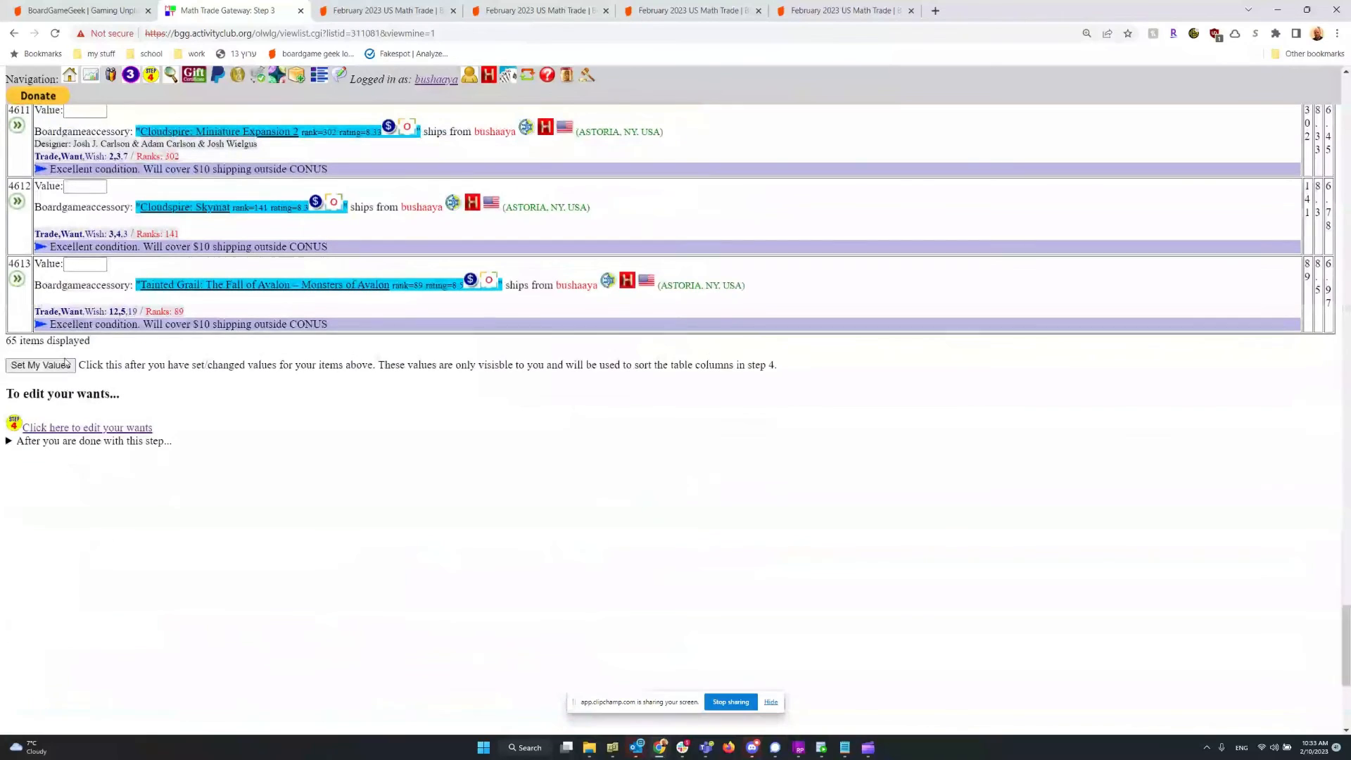
left_click(36, 367)
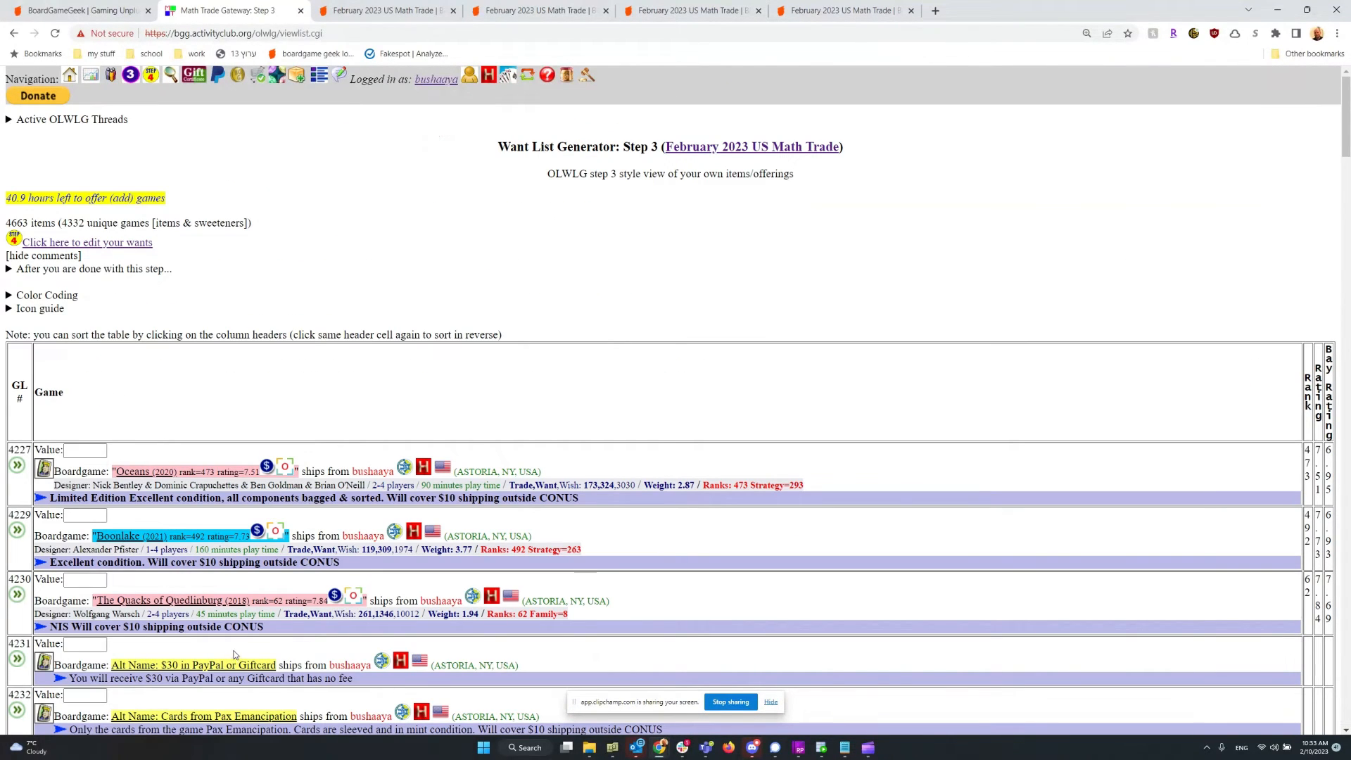
Auto-check the boxes in the wants table based on the assigned values and review the checked cells.
left_click(151, 75)
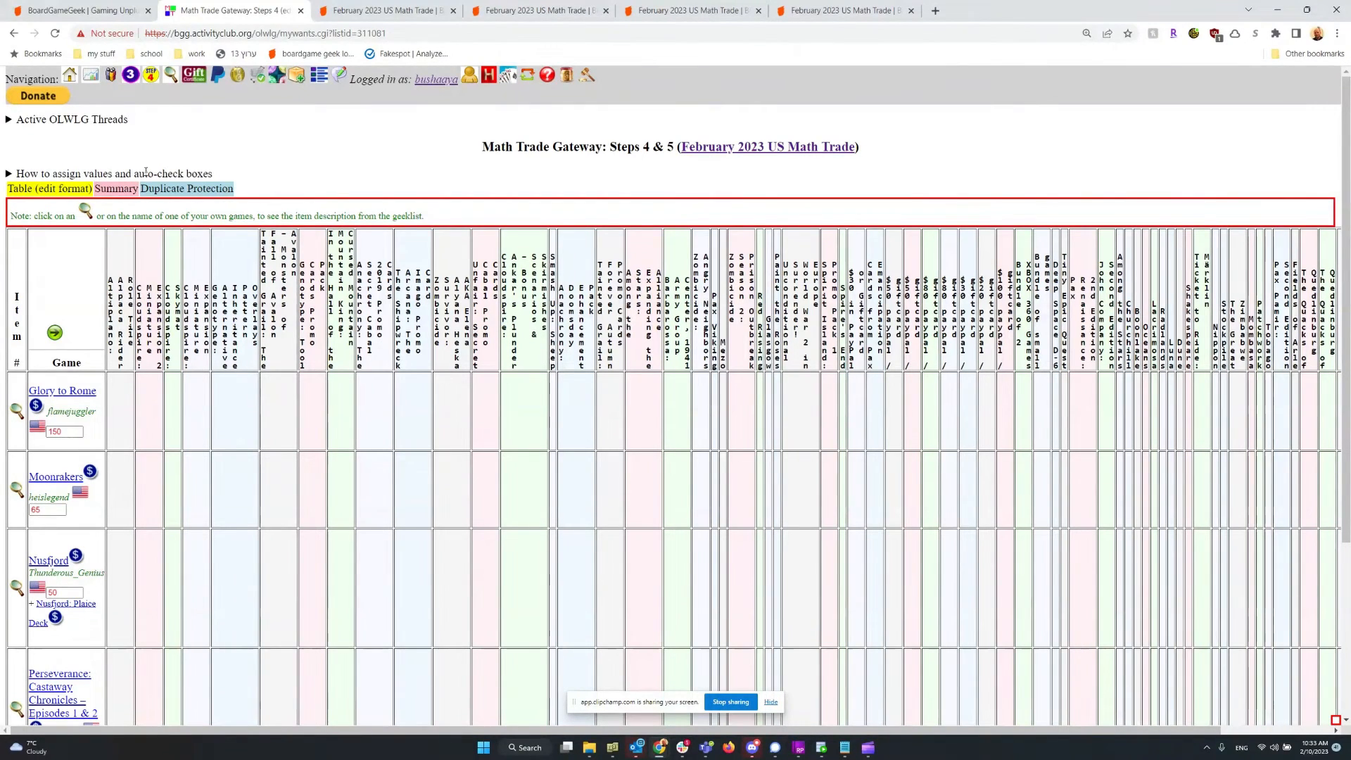
left_click(171, 173)
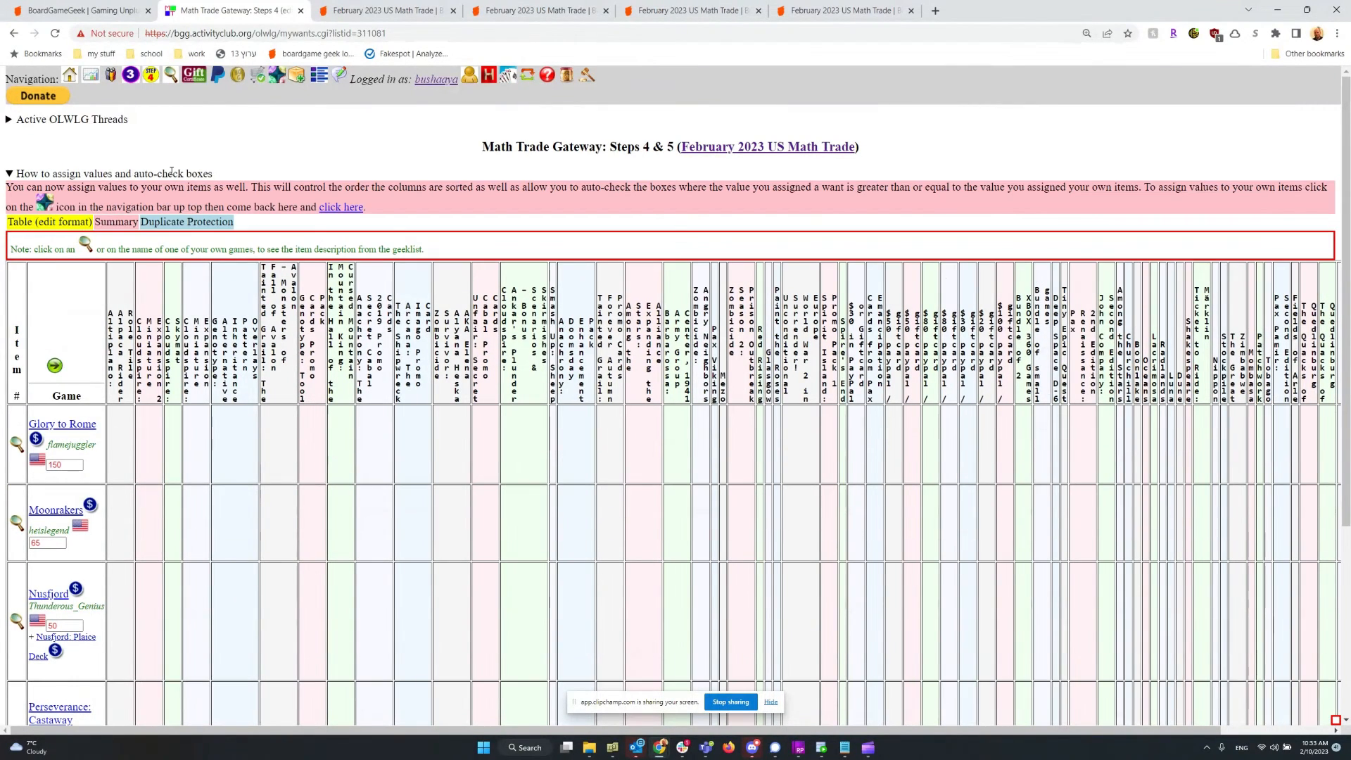
left_click(346, 209)
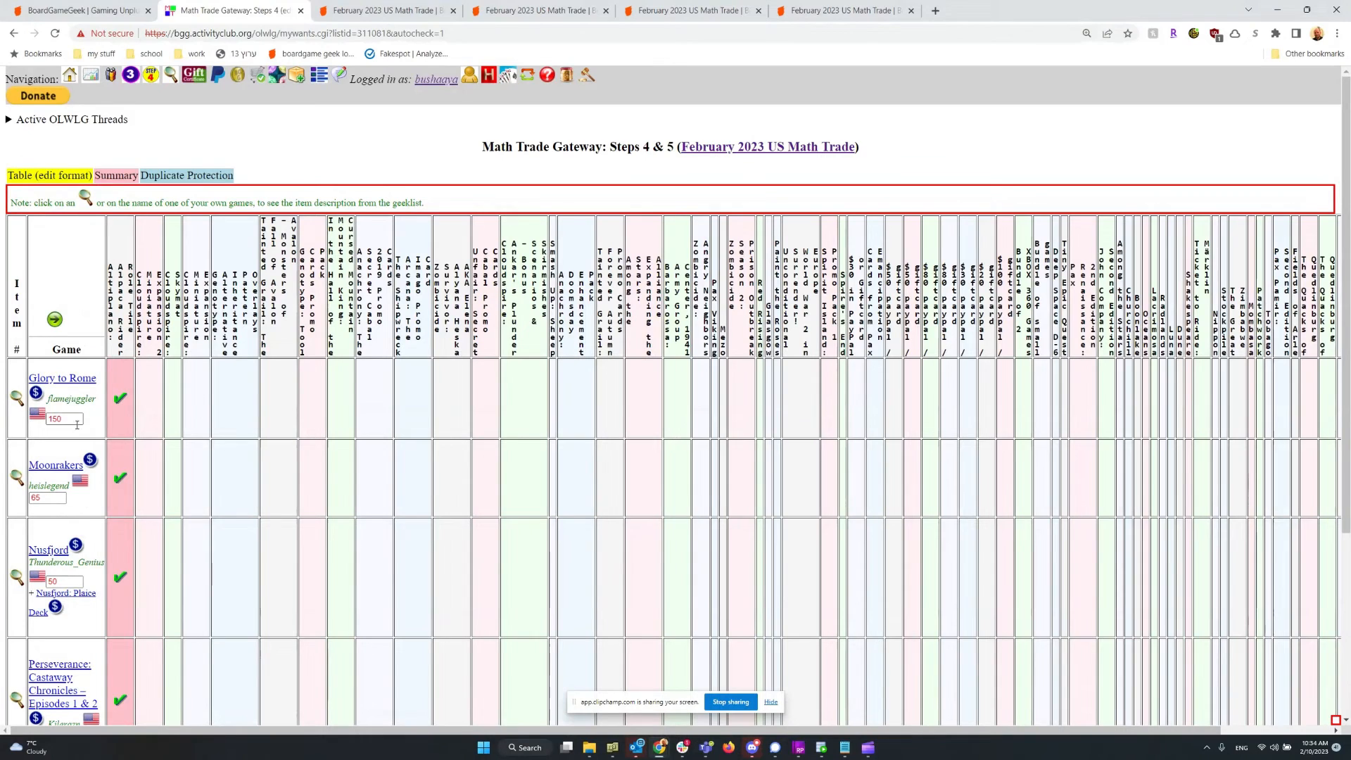
scroll(65, 662, "down", 2)
scroll(65, 662, "down", 3)
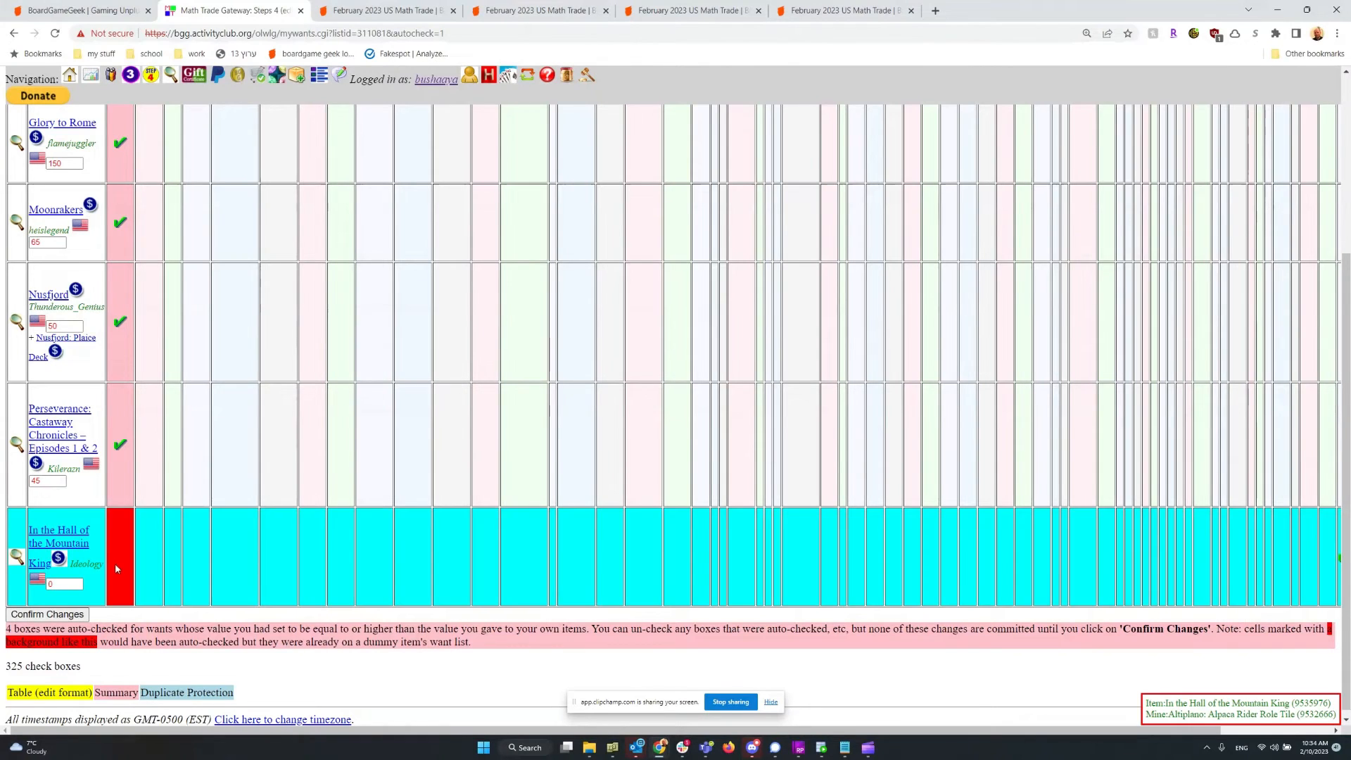
scroll(59, 392, "up", 3)
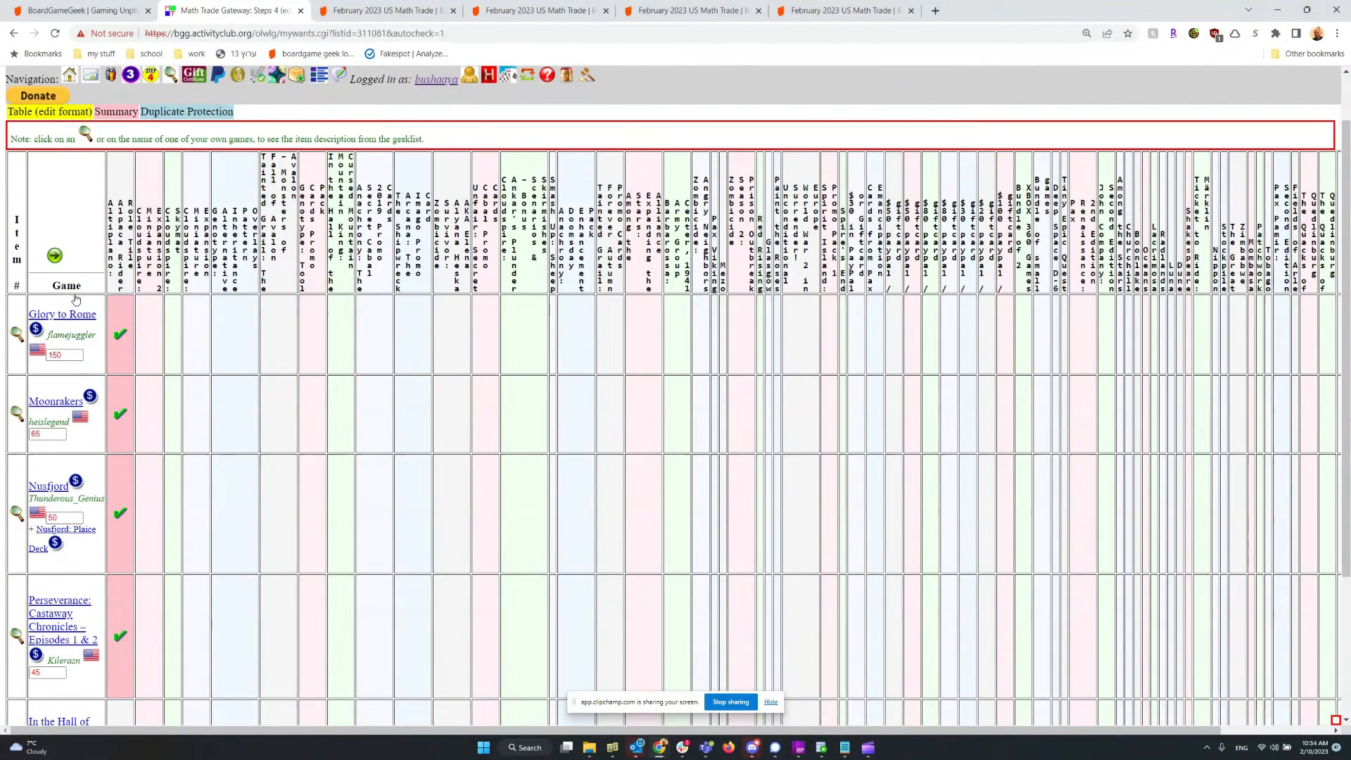
scroll(341, 531, "up", 1)
scroll(342, 531, "up", 1)
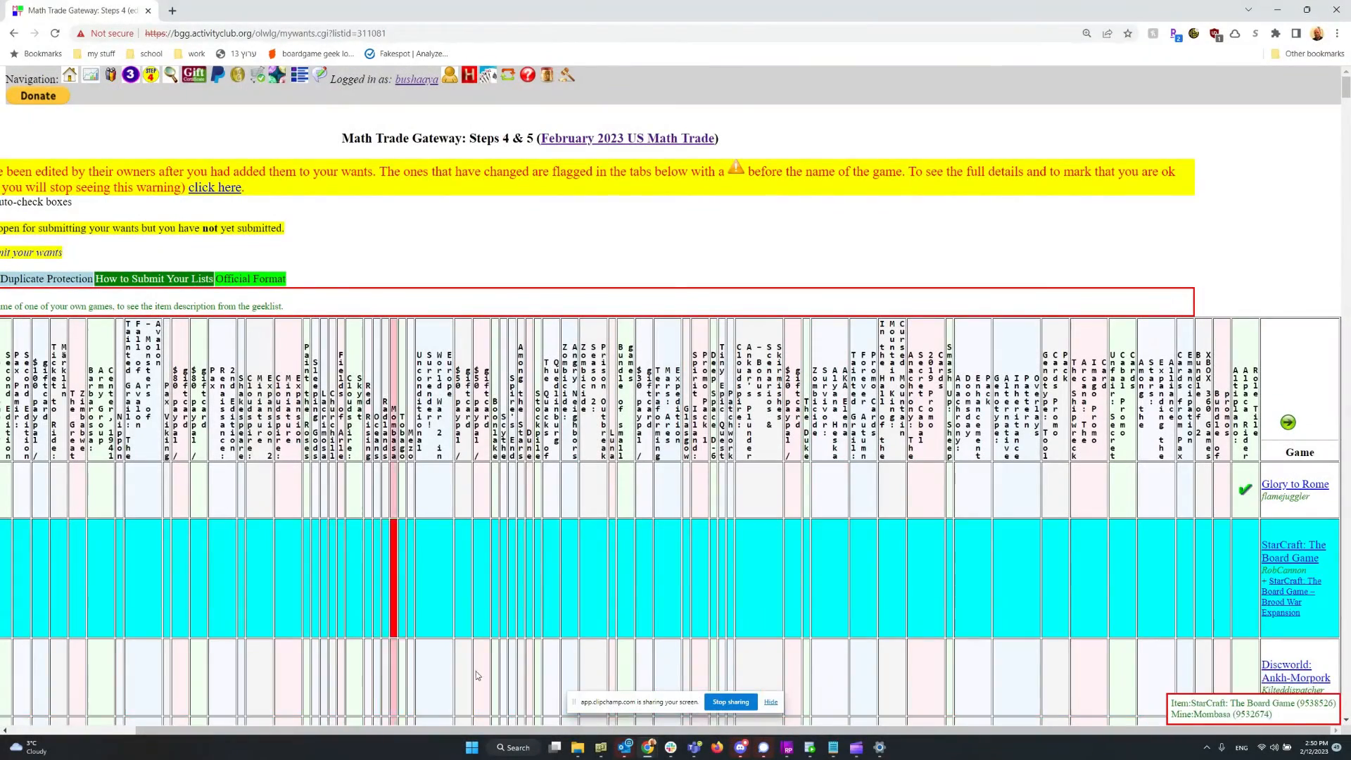
Examine the wants table, comparing the wanted games and their assigned values with the columns of your own items.
scroll(595, 599, "down", 5)
scroll(595, 599, "down", 4)
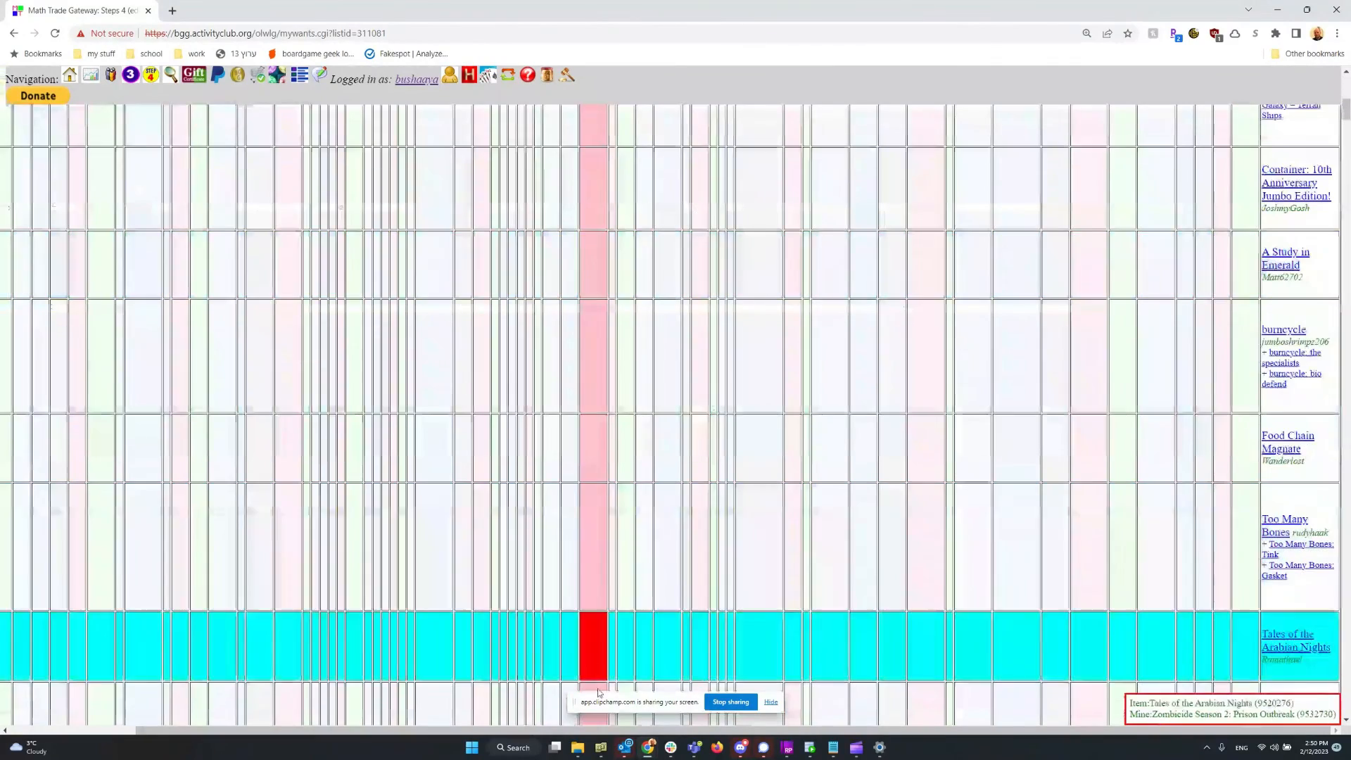
scroll(667, 426, "up", 10)
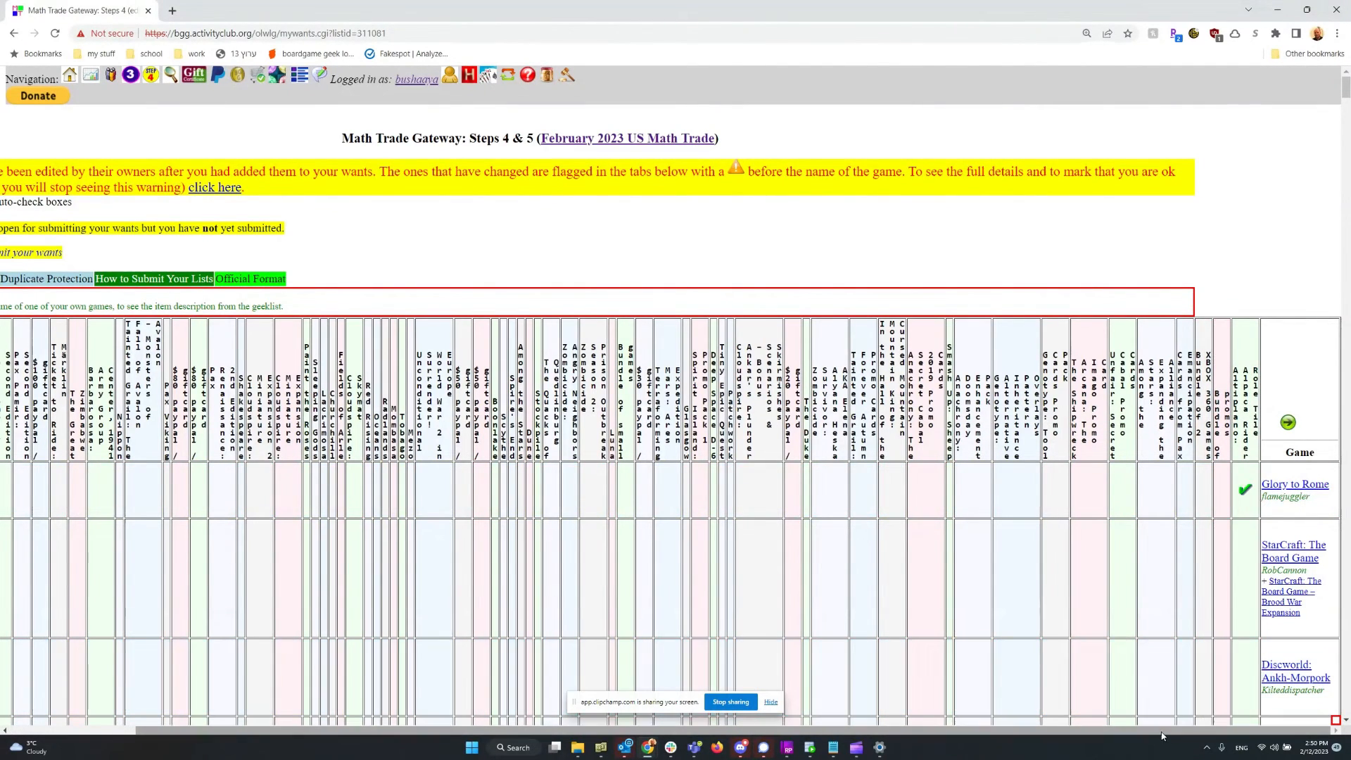
left_click_drag(1165, 732, 422, 732)
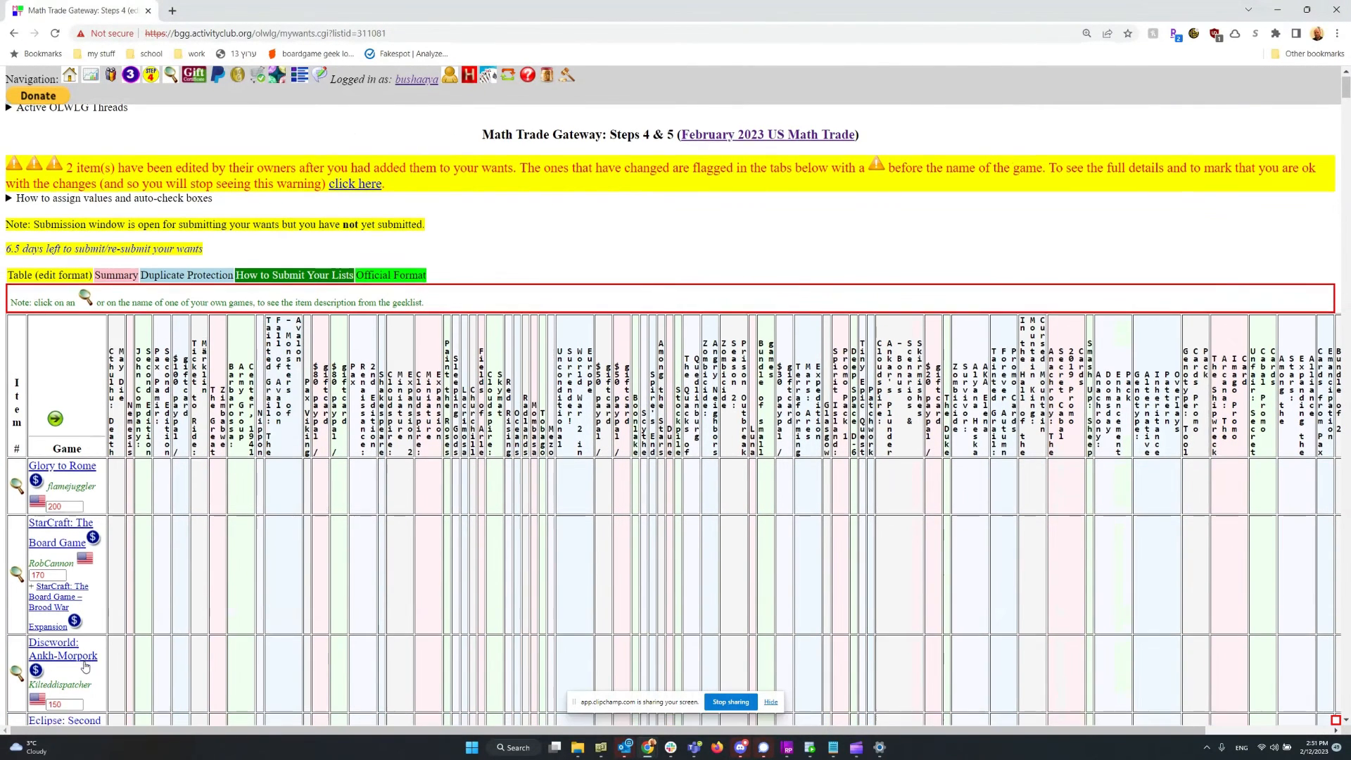
scroll(84, 661, "down", 2)
scroll(85, 661, "up", 2)
scroll(84, 661, "down", 15)
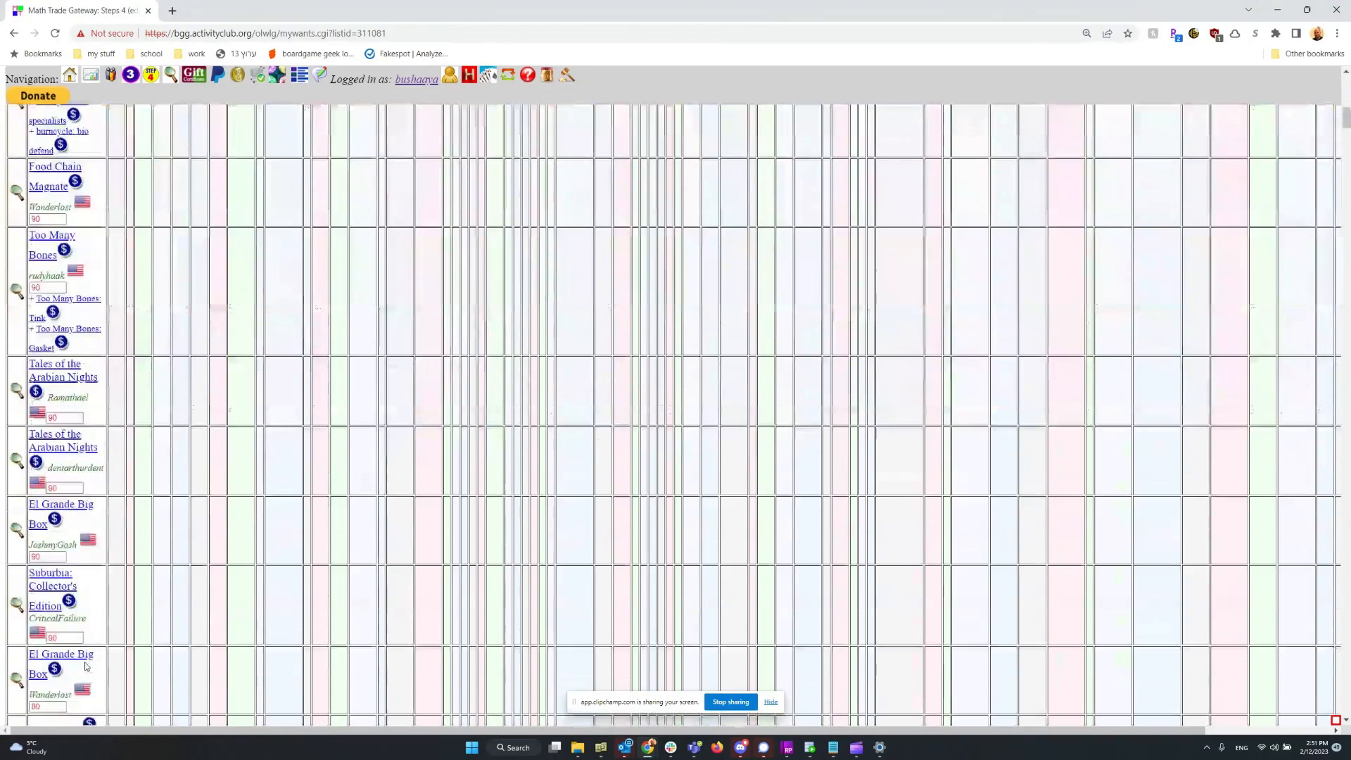
scroll(85, 661, "up", 15)
left_click(580, 746)
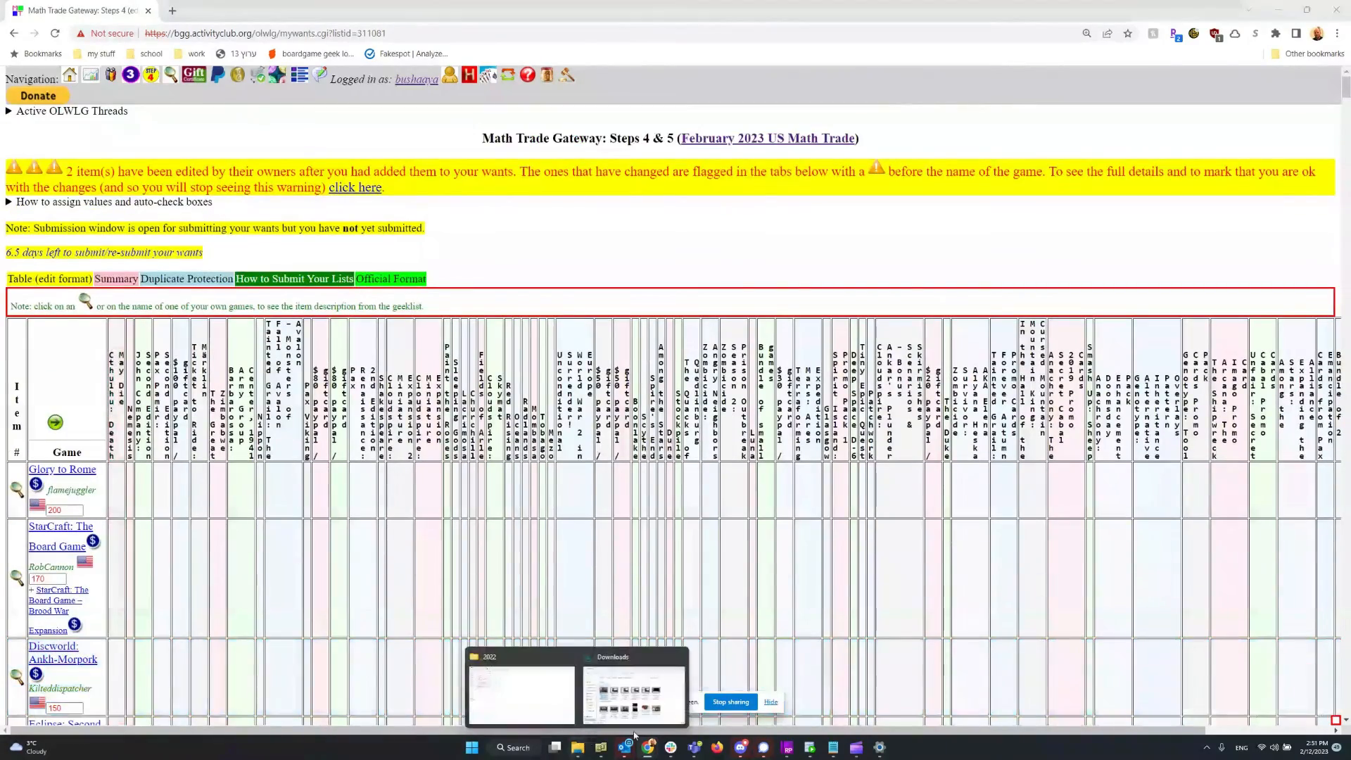
For Glory to Rome, check the promos bundle, XBOX 360 bundle, Pax Emancipation cards, Among the Stars expansion and Unfair promo cards.
left_click_drag(1129, 732, 1267, 732)
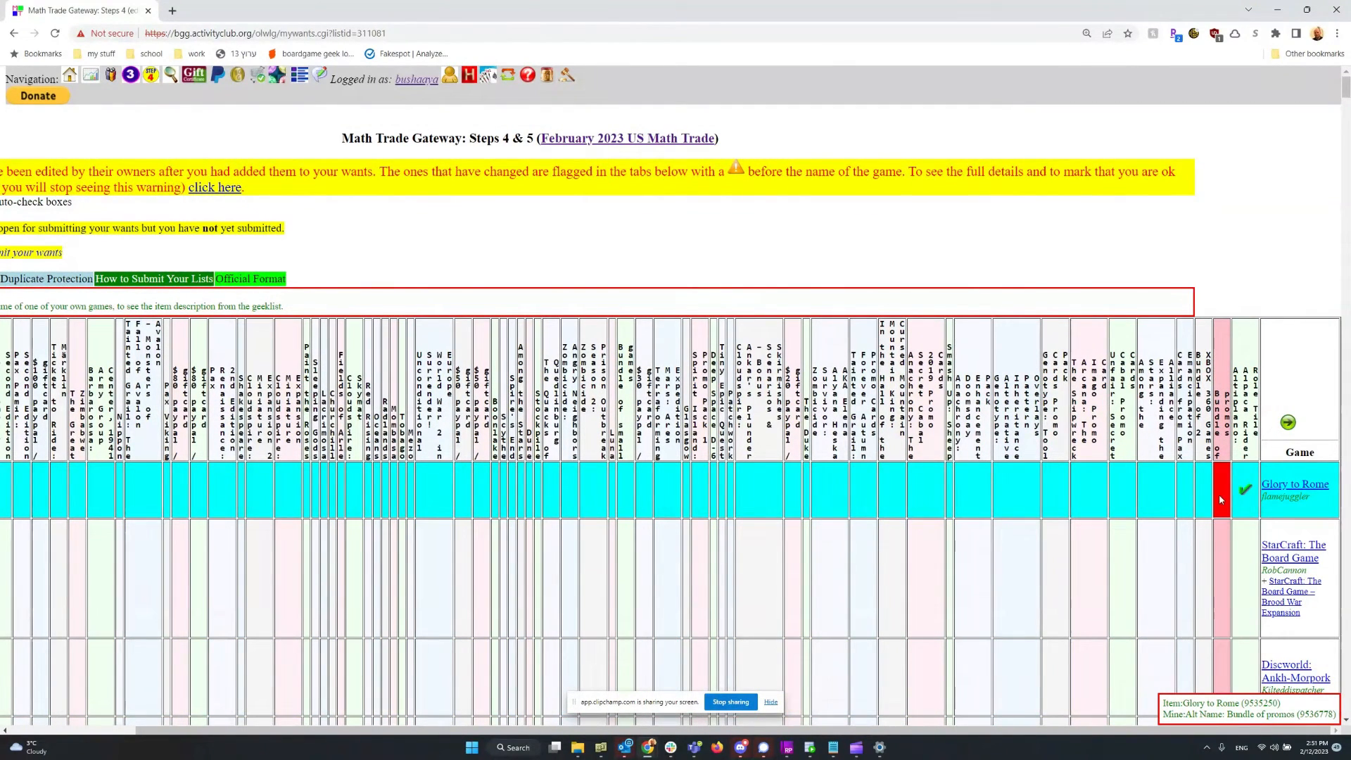
left_click(1219, 494)
left_click(1202, 497)
left_click(1183, 497)
left_click(1165, 497)
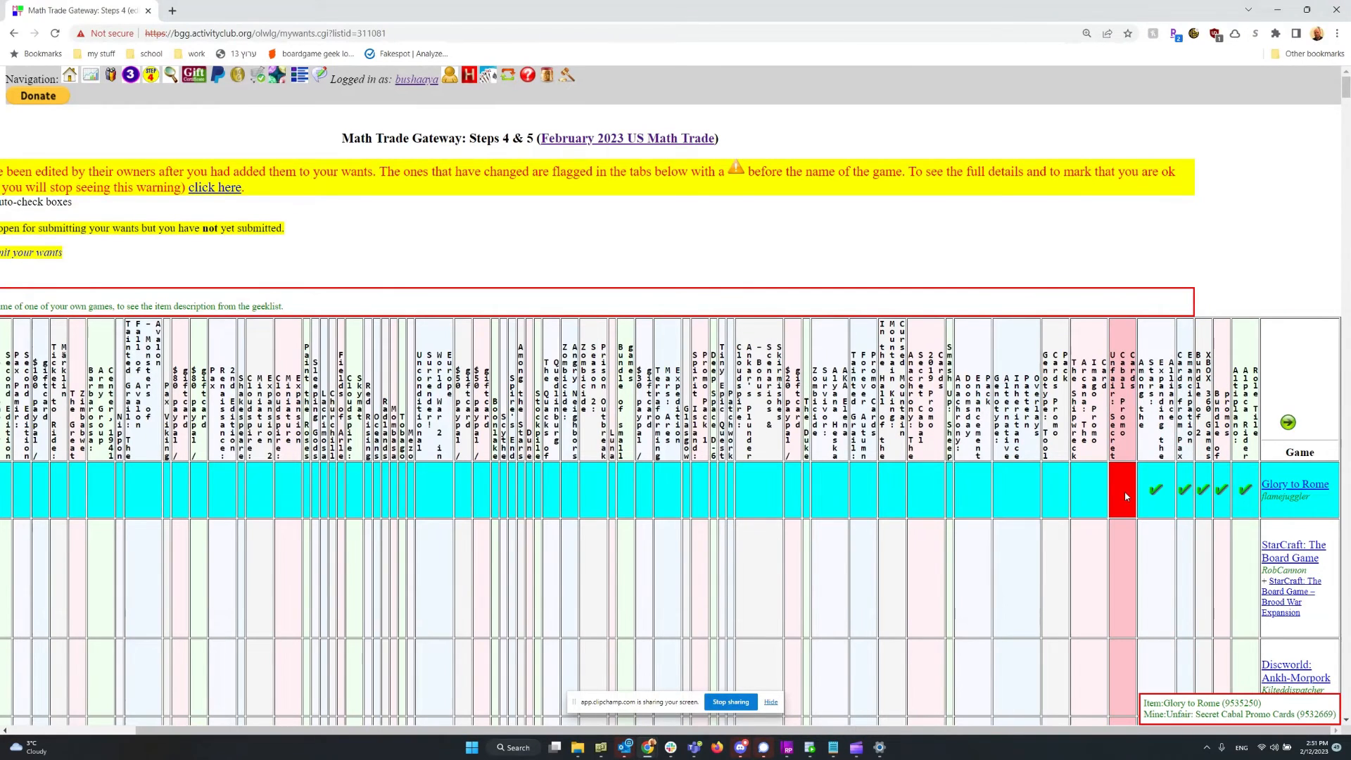
left_click(1128, 496)
Uncheck the five manually checked offers for Glory to Rome, keeping only the Altiplano: Alpaca Rider Role Tile.
left_click(1155, 495)
left_click(1123, 493)
left_click(1184, 495)
left_click(1202, 495)
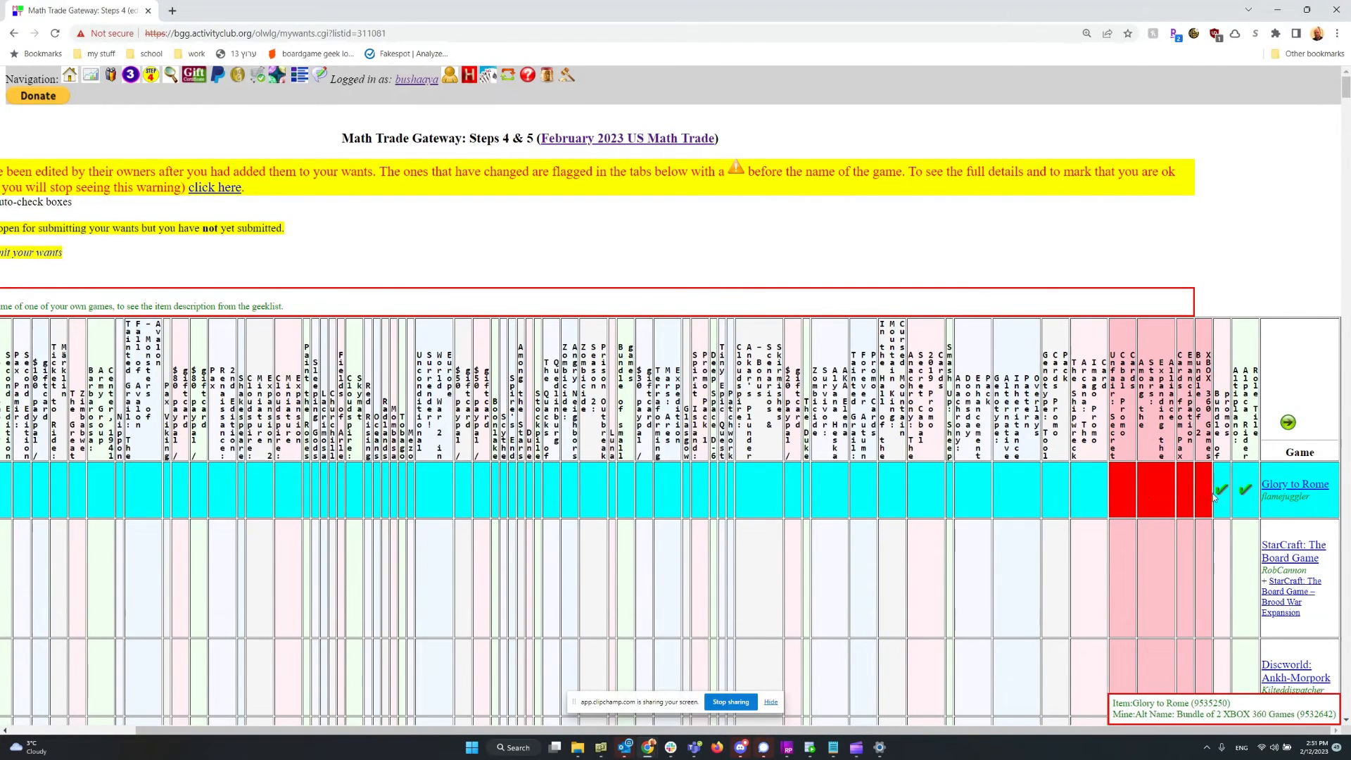
left_click(1221, 494)
left_click(1075, 549)
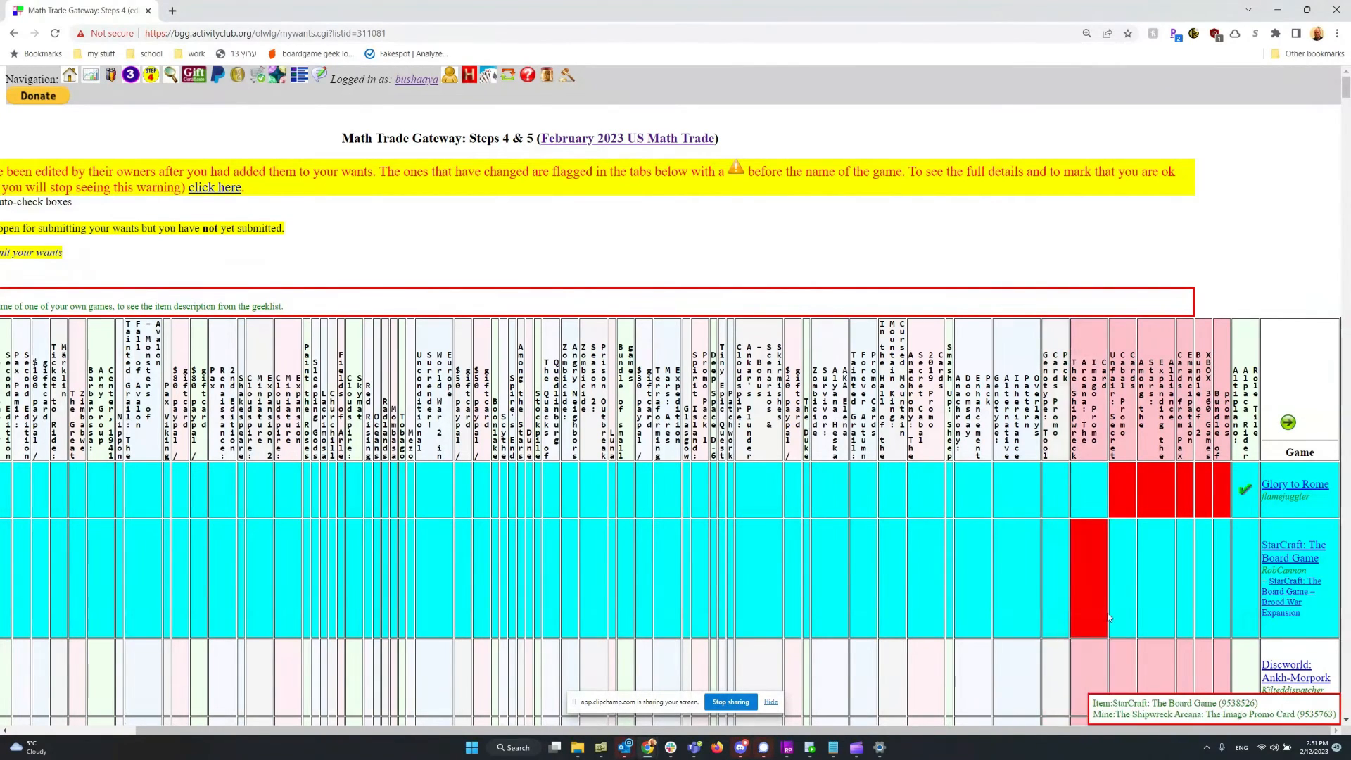
Remove the Mind MGMT promo card from the wants by entering "delete" as its value, and confirm the changes.
scroll(944, 612, "down", 15)
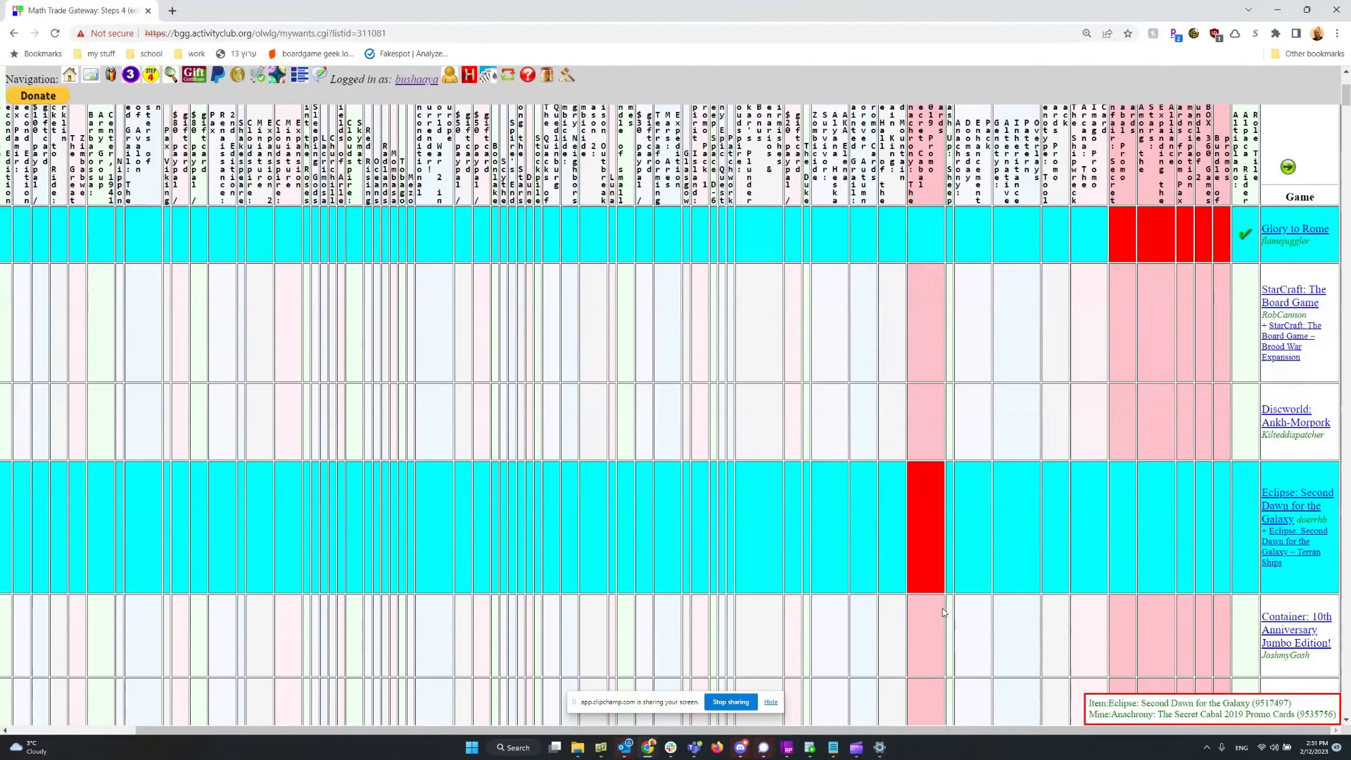
scroll(944, 612, "down", 20)
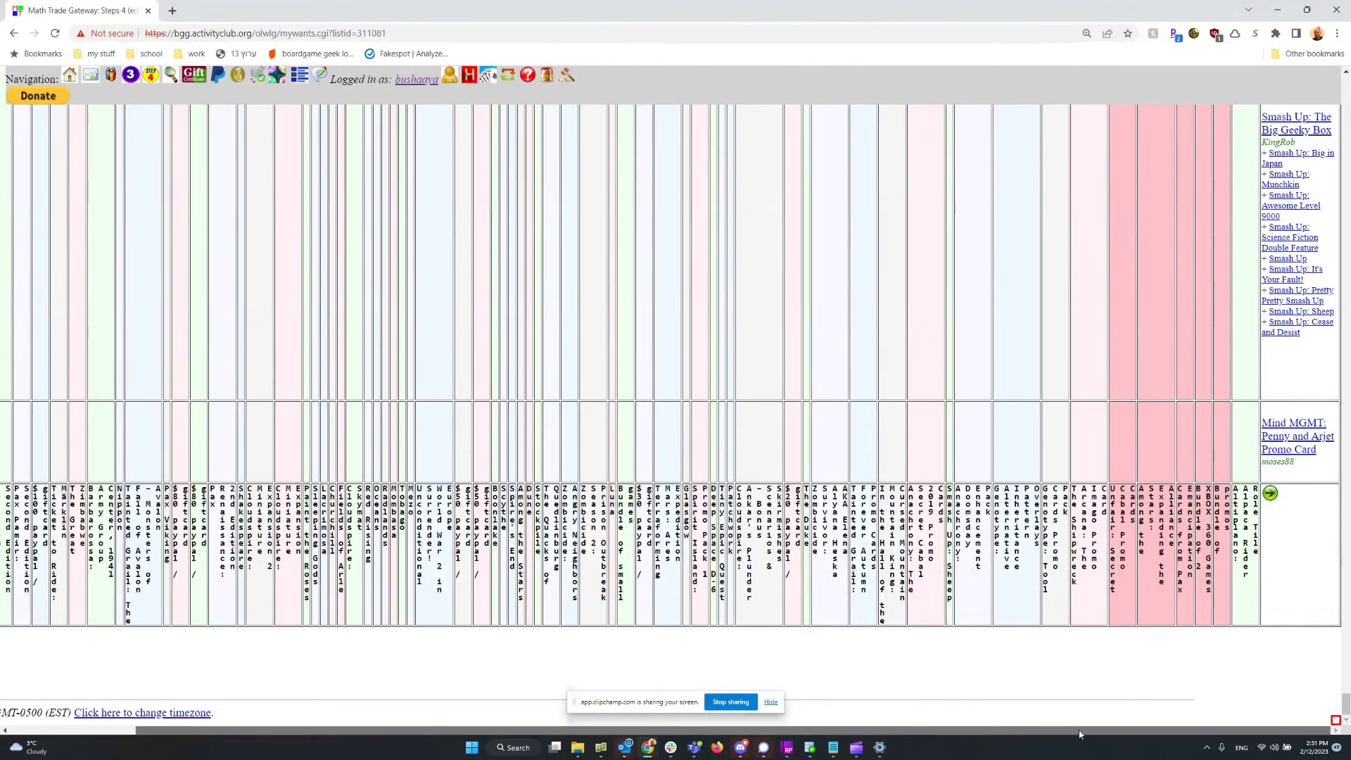
left_click_drag(1078, 731, 273, 751)
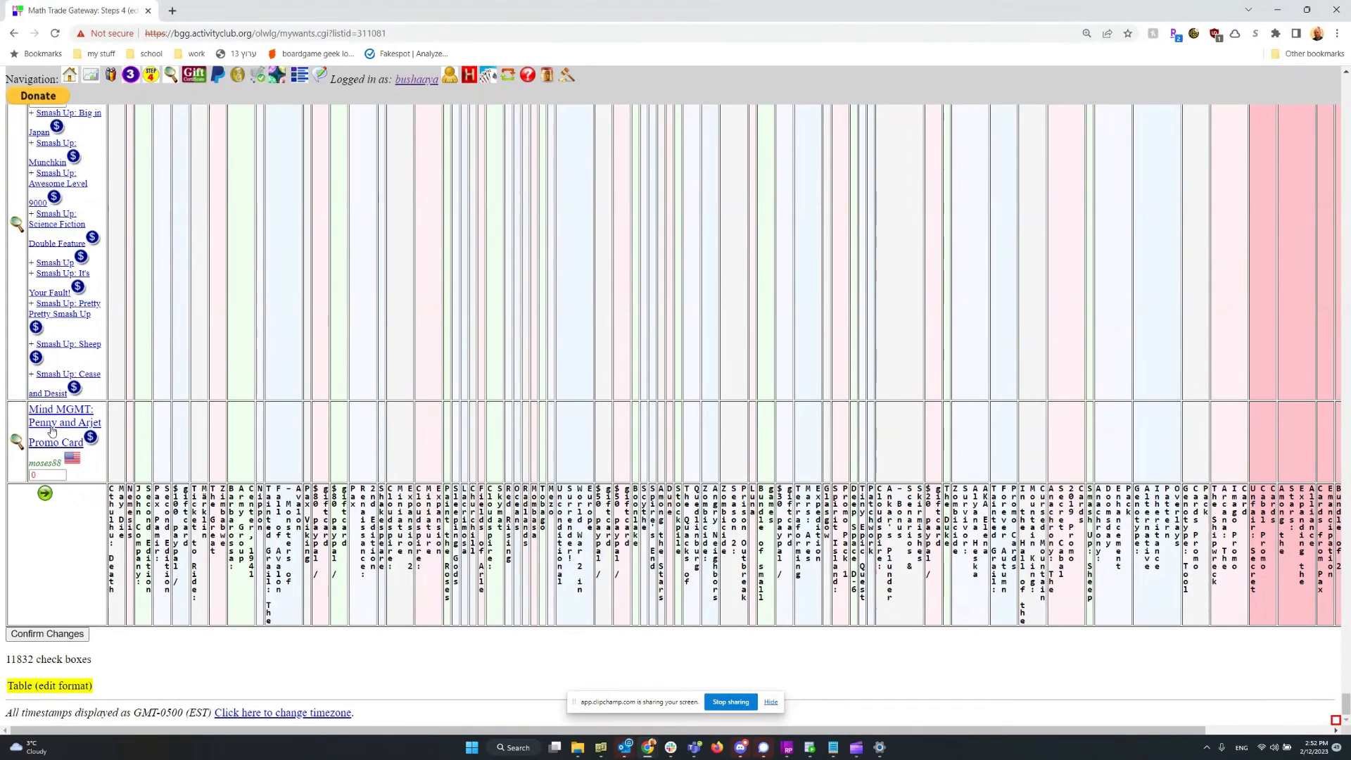
left_click(49, 475)
left_click(47, 475)
type("delete")
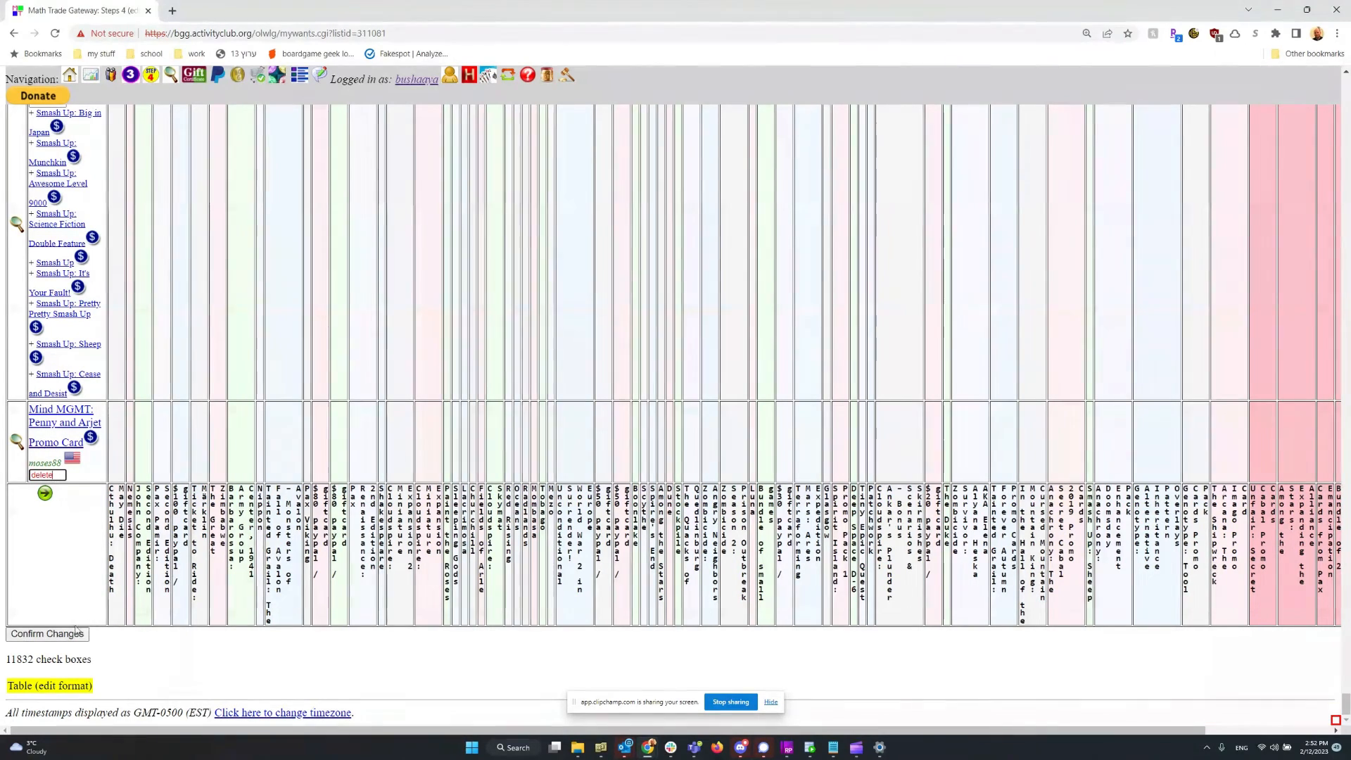
left_click(62, 635)
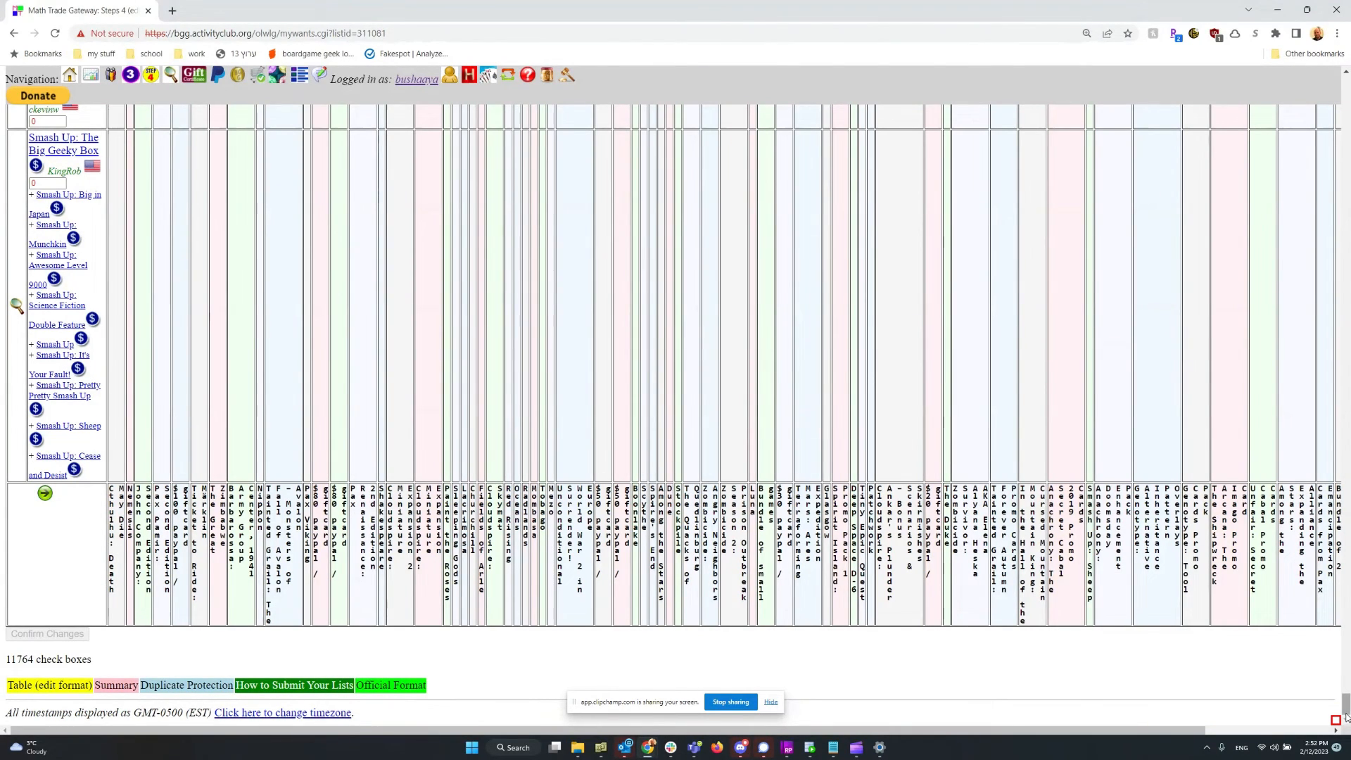
Compare the current and original listings of the wanted items edited by their owners, and close that page.
left_click_drag(1344, 704, 1347, 81)
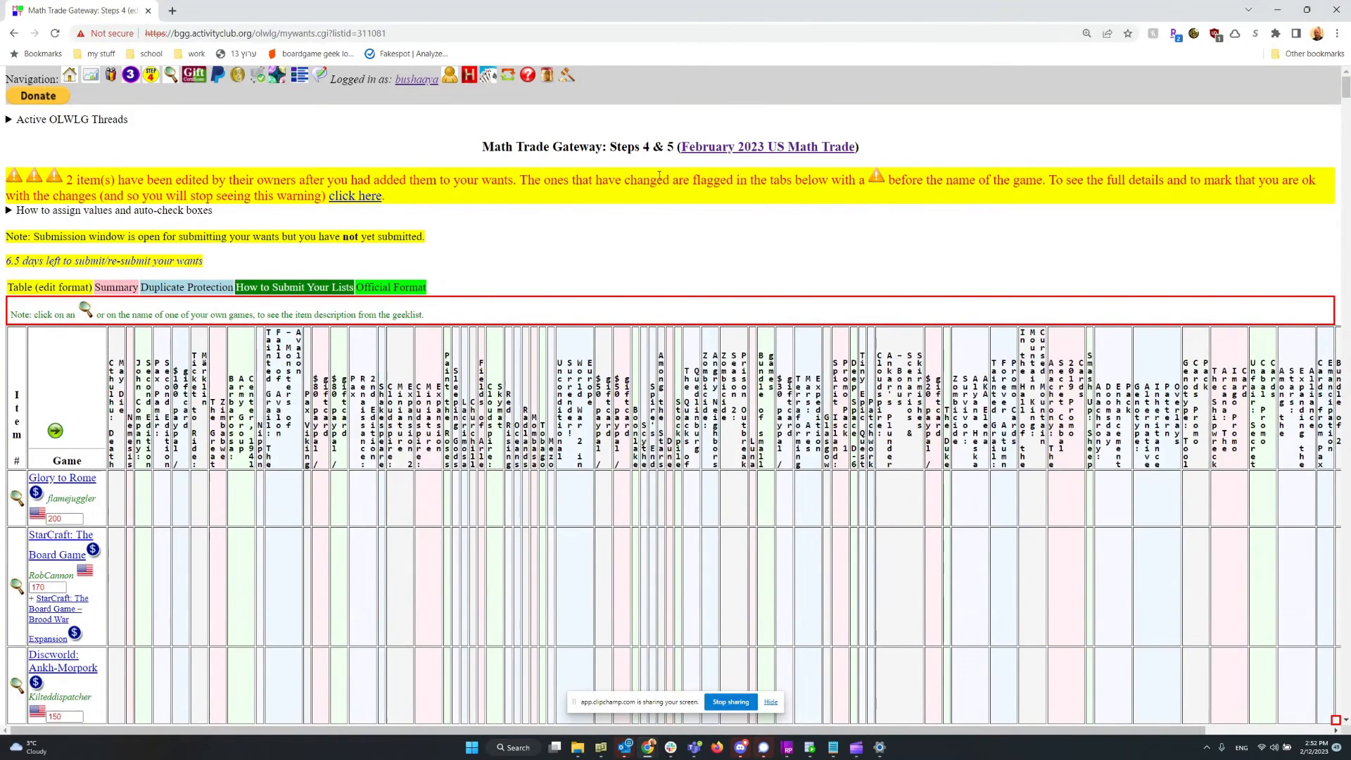
left_click(344, 198)
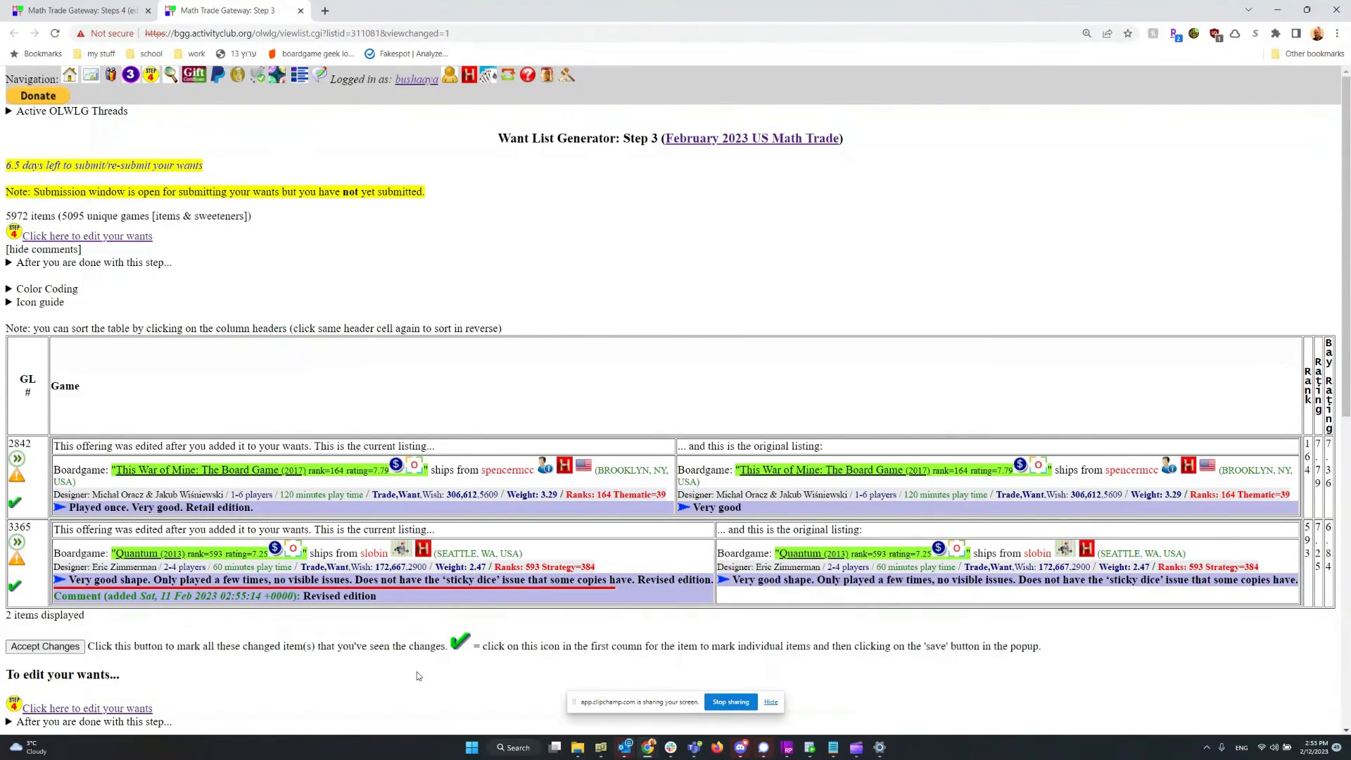
middle_click(237, 13)
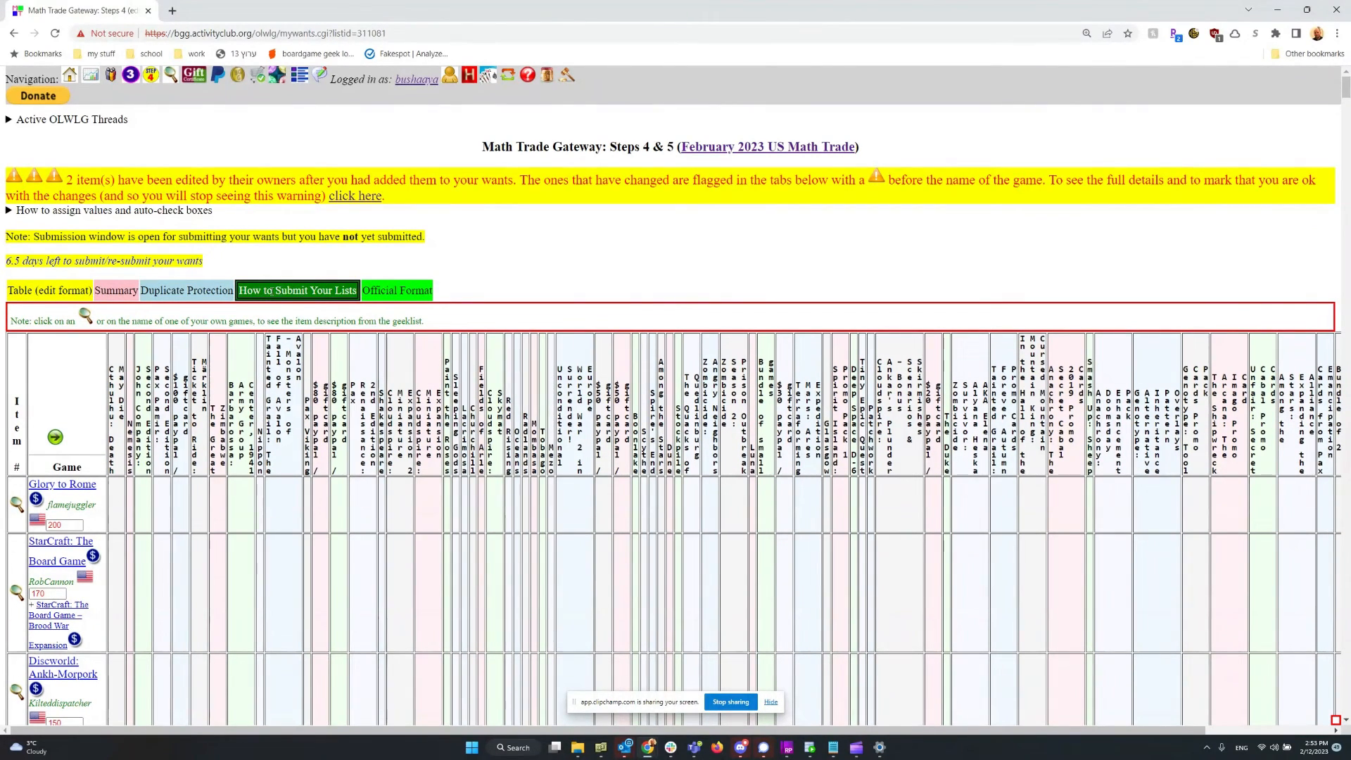
Review the want list summary under How to Submit Your Lists and officially submit the wants.
left_click(268, 291)
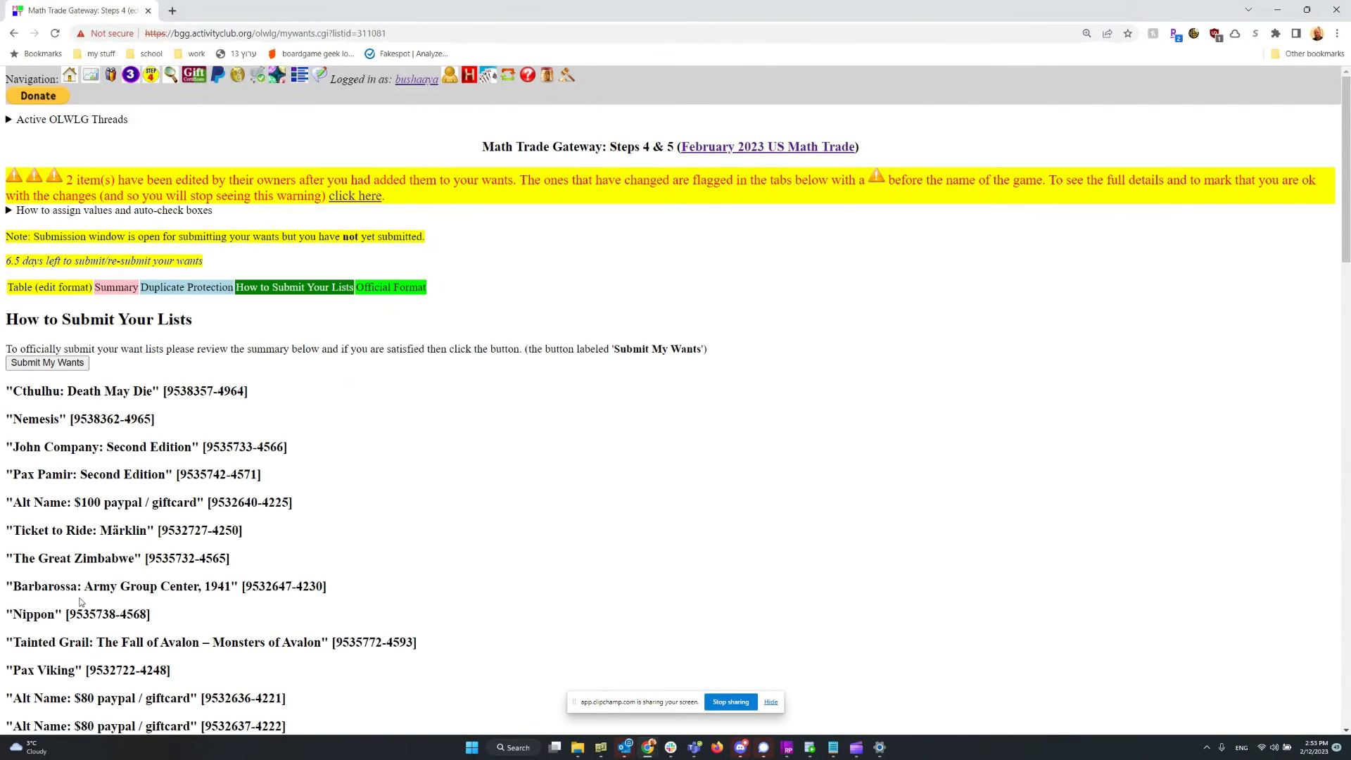
scroll(109, 610, "down", 5)
scroll(120, 509, "up", 2)
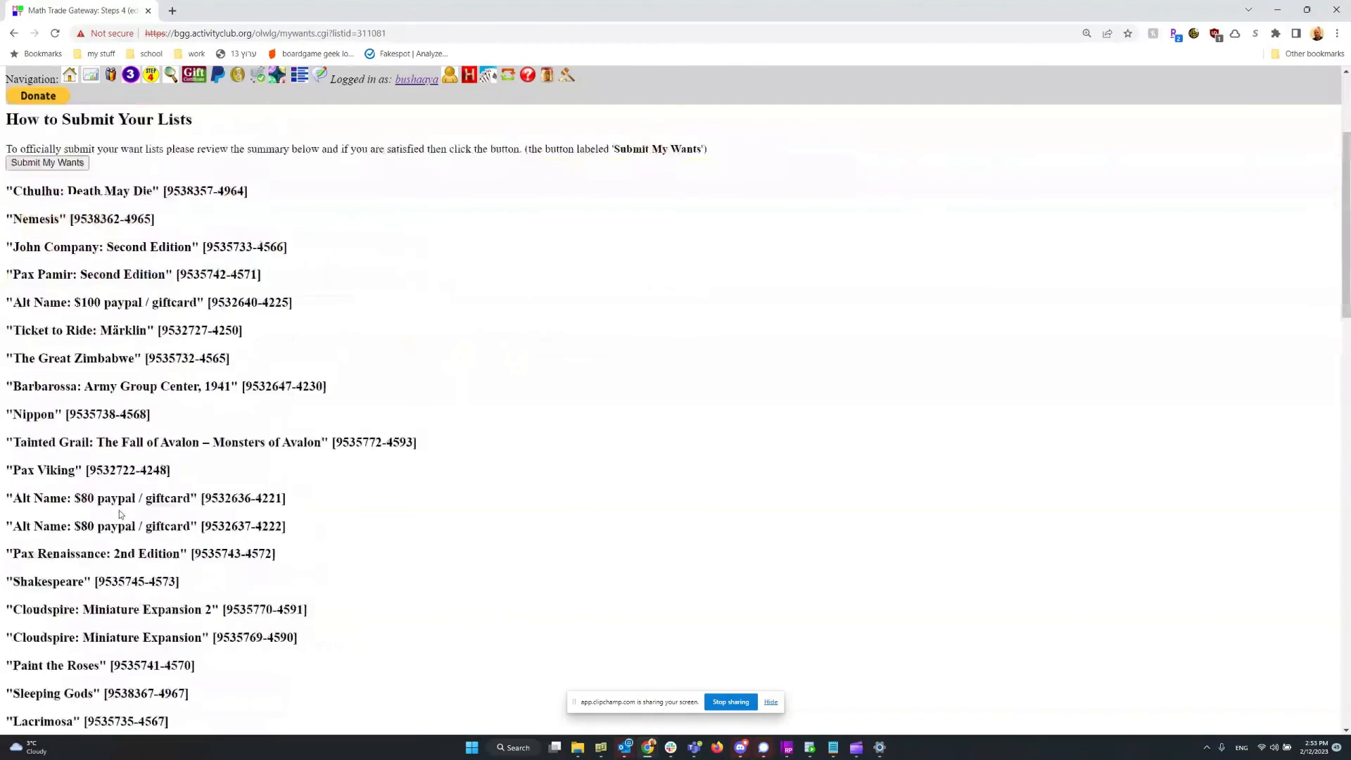
scroll(119, 510, "down", 6)
scroll(120, 509, "down", 15)
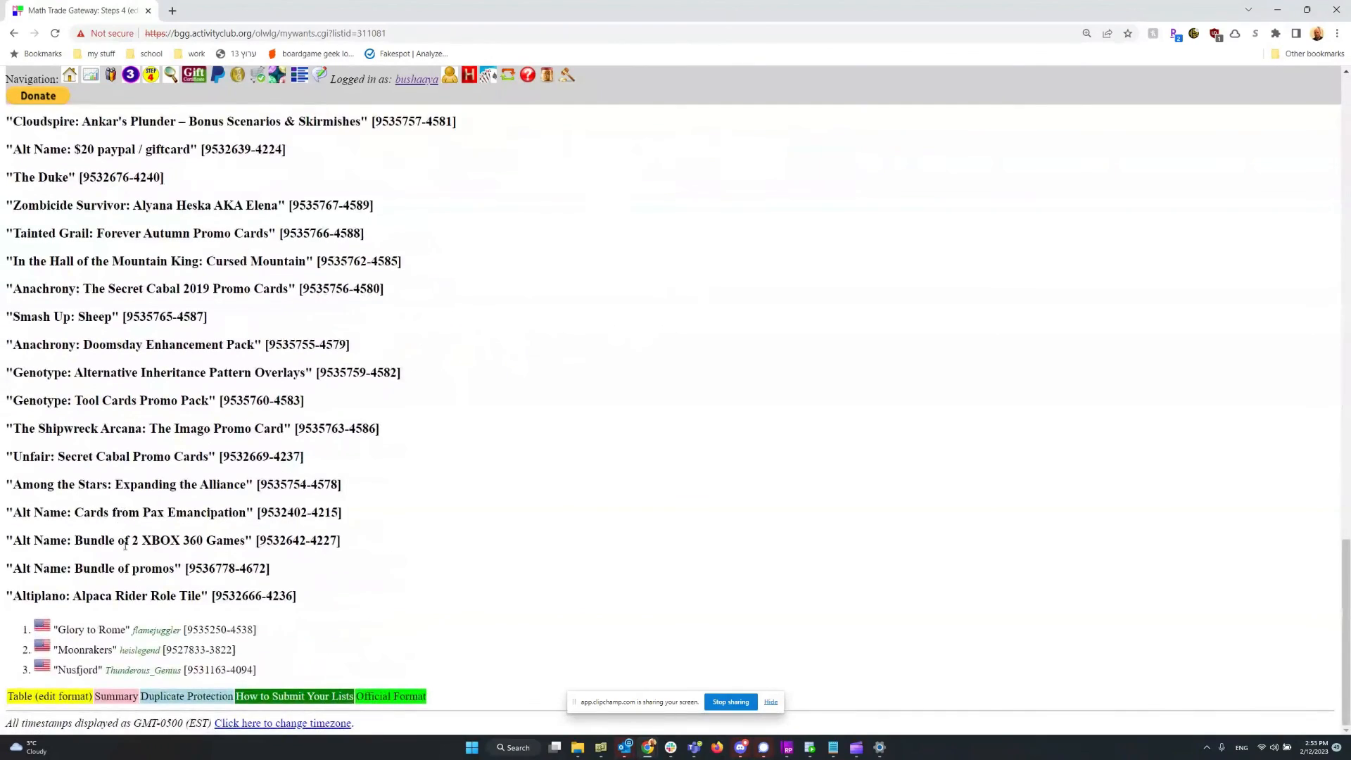
scroll(125, 546, "up", 5)
scroll(125, 546, "down", 5)
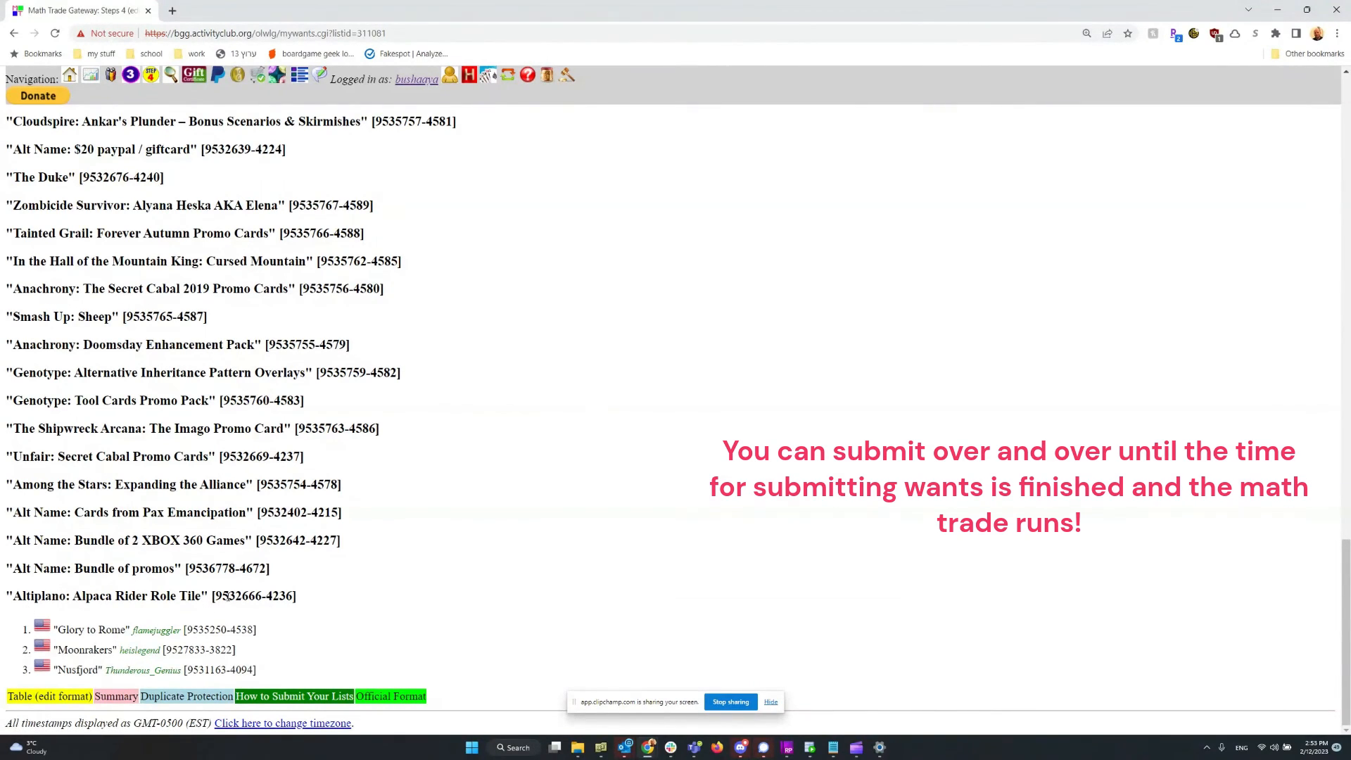
scroll(206, 605, "up", 20)
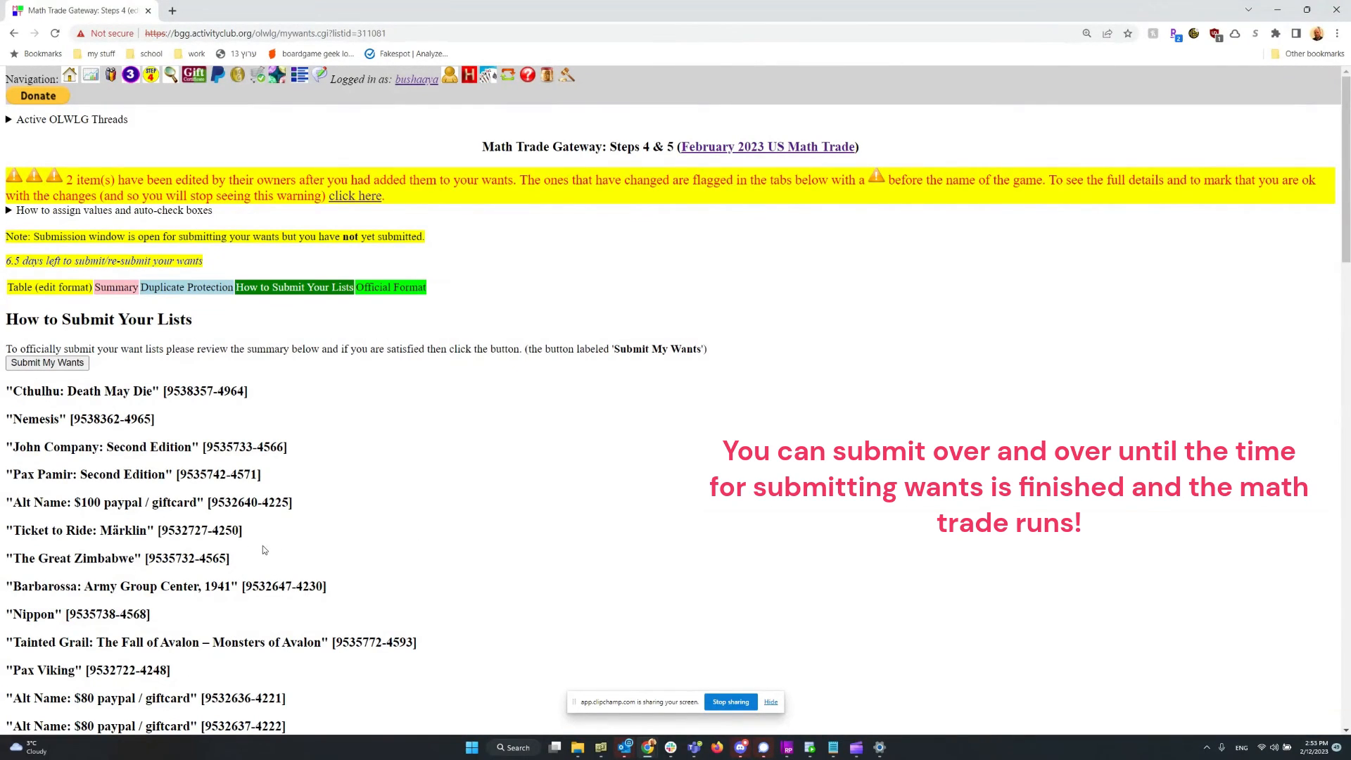
left_click(48, 363)
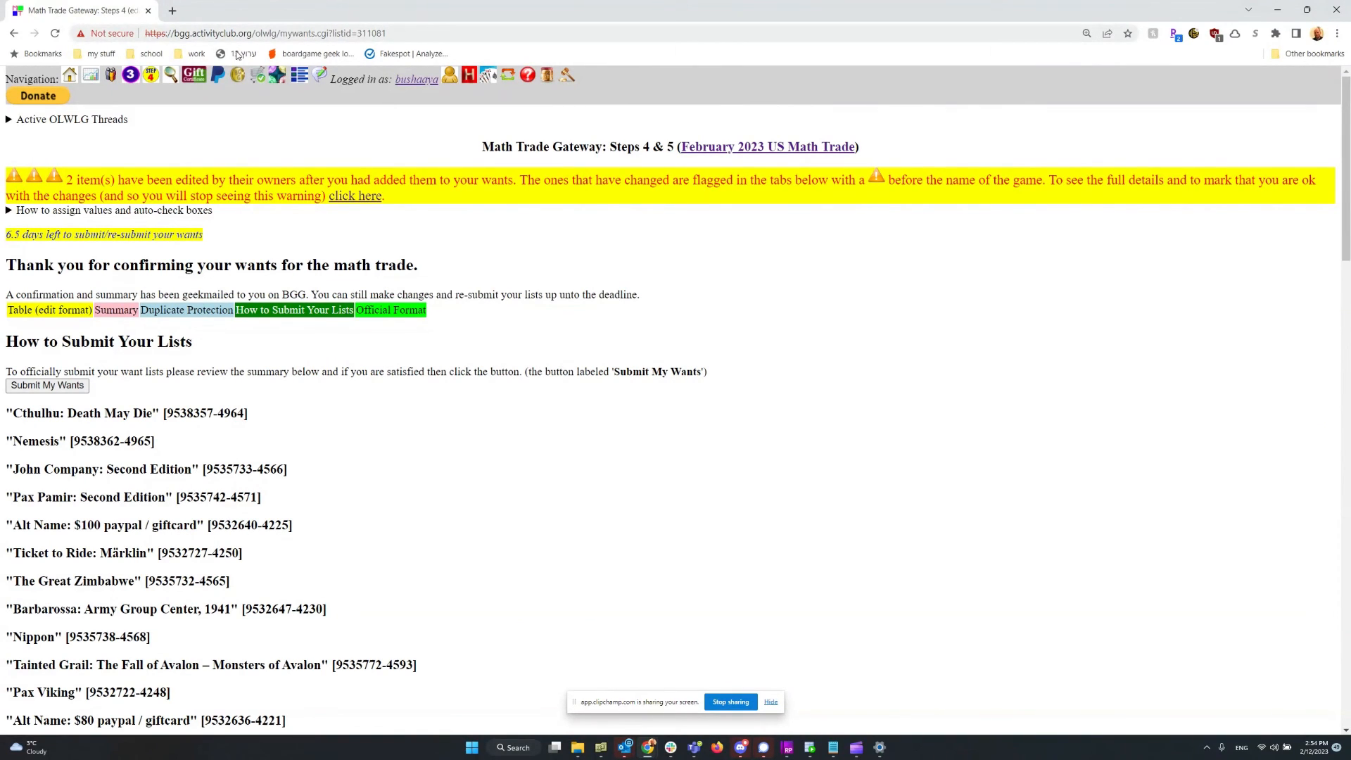
Open BoardGameGeek in a new tab and read the GeekMail confirming the February 2023 US Math Trade wants submission.
key("ctrl+t")
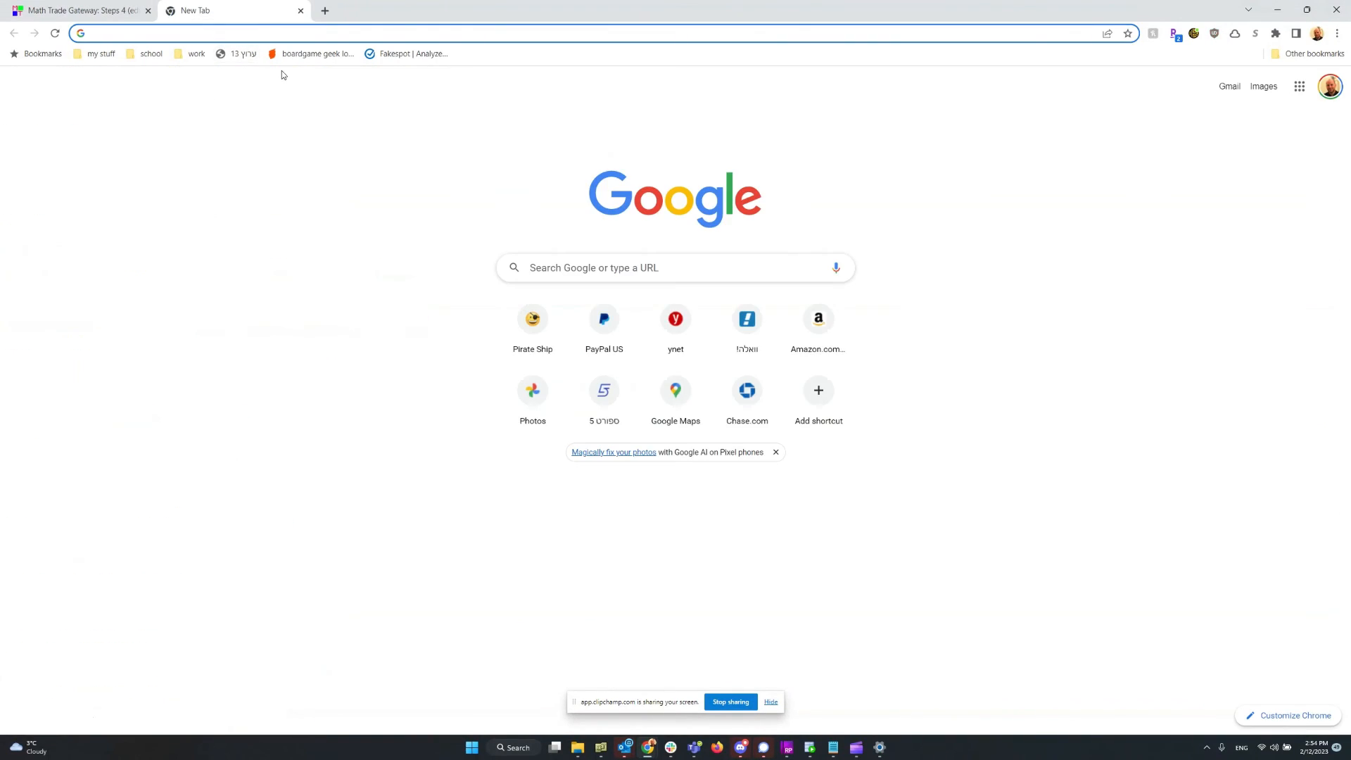
left_click(311, 53)
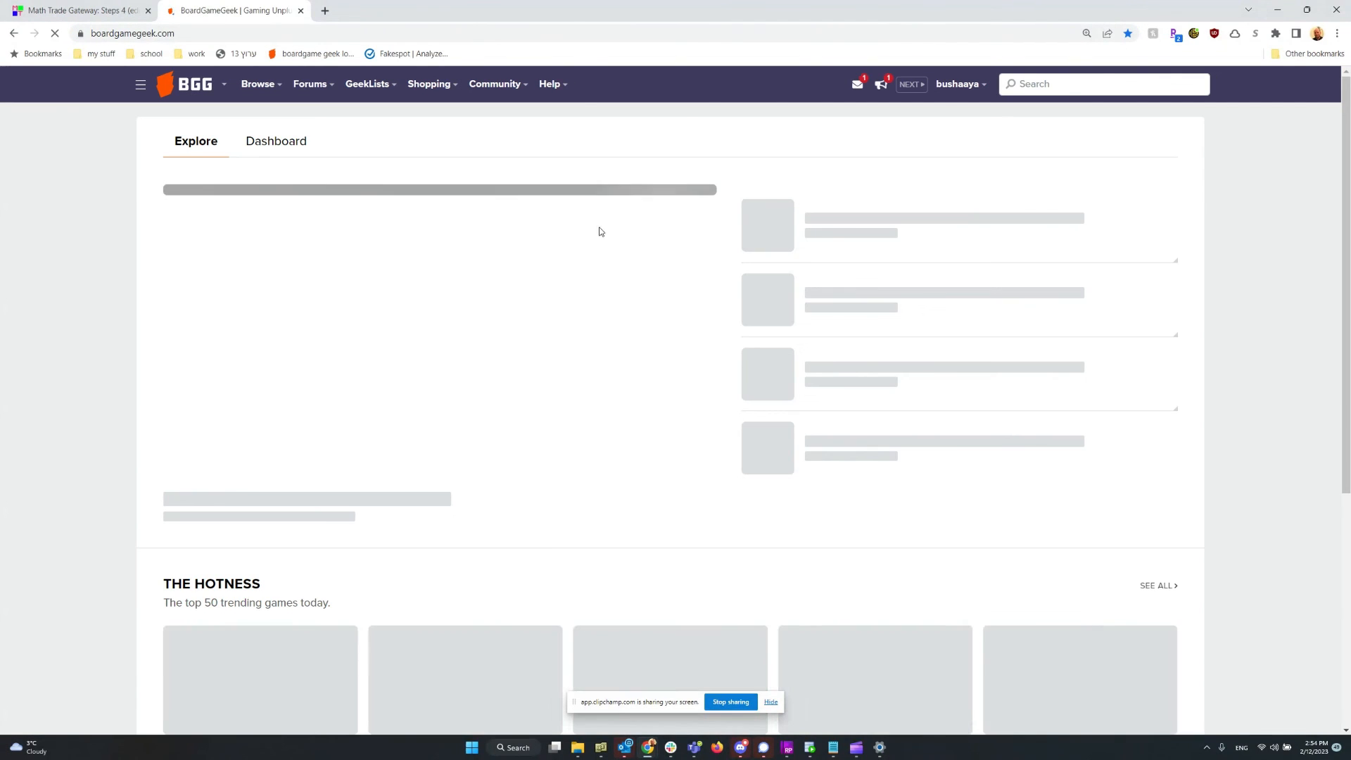
left_click(857, 84)
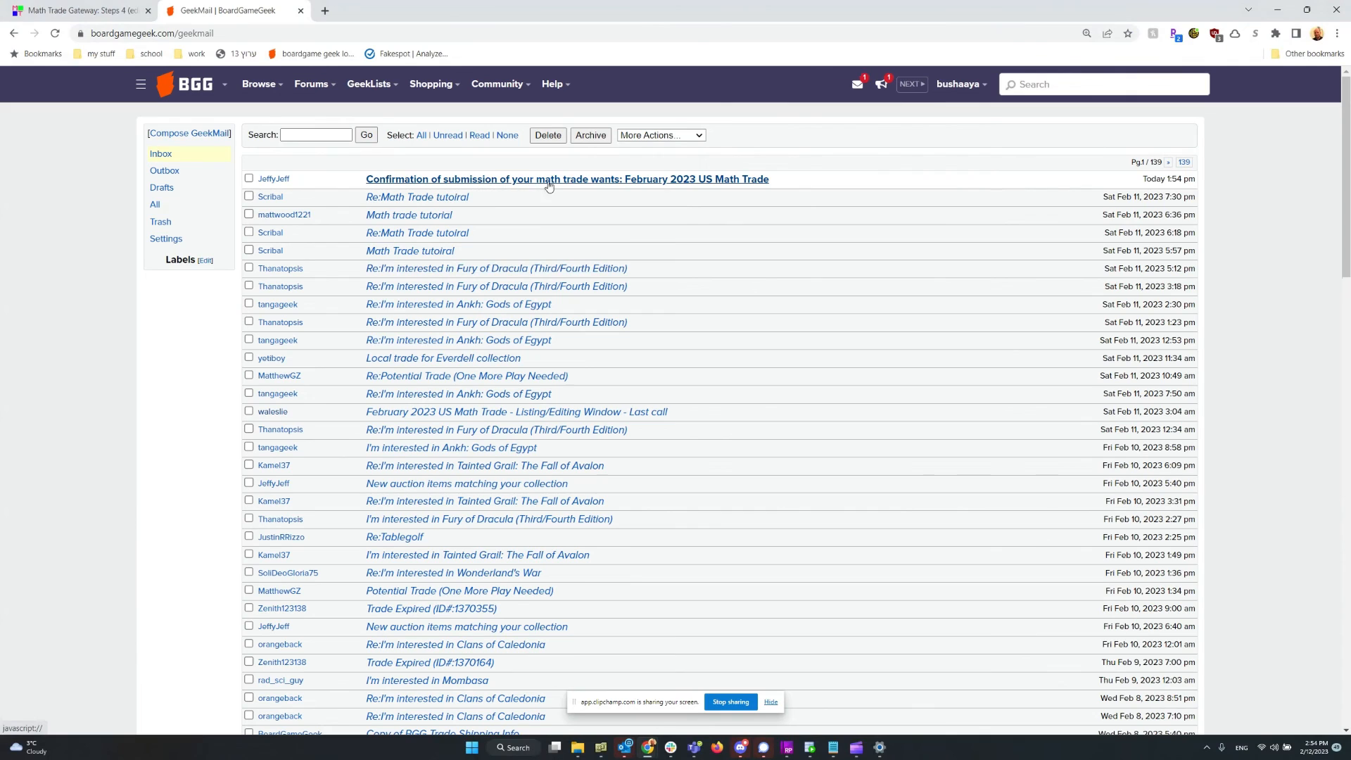
left_click(415, 180)
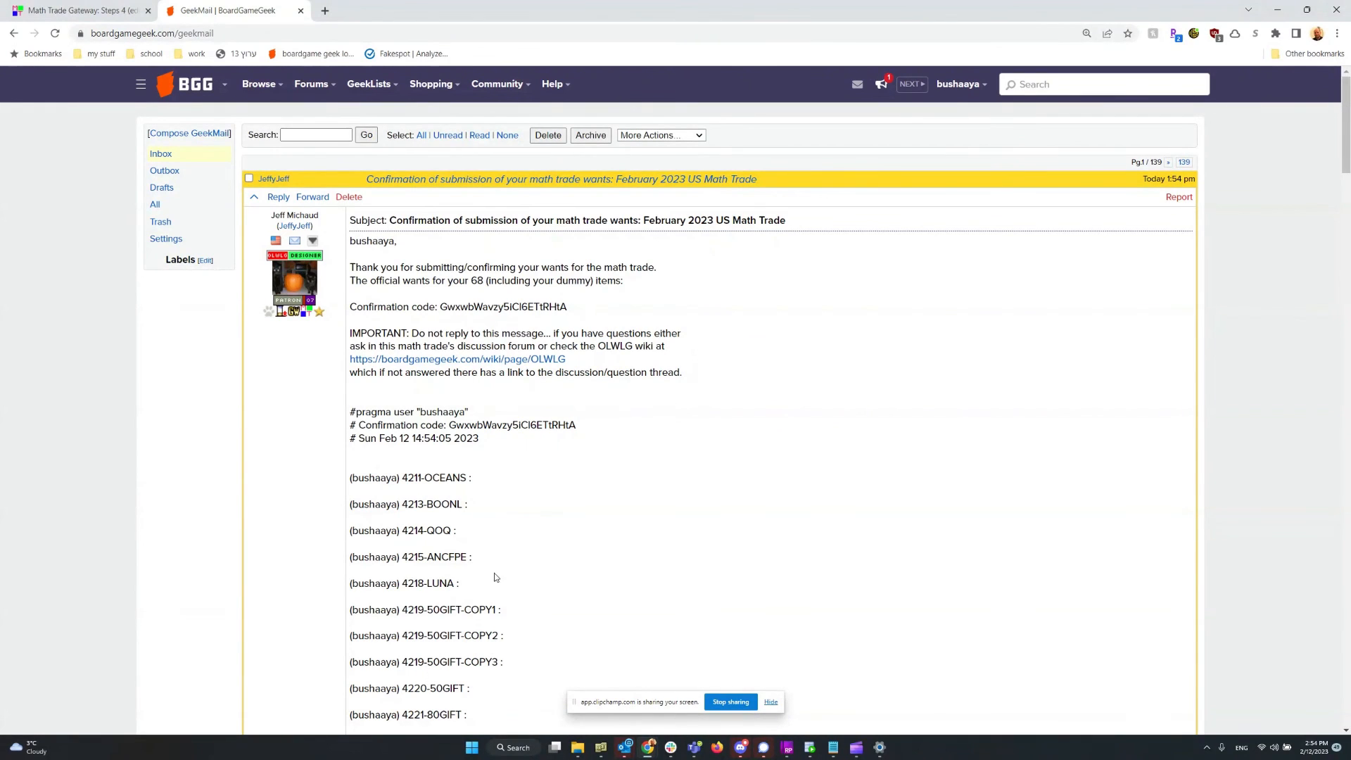
scroll(443, 697, "down", 3)
scroll(446, 681, "up", 3)
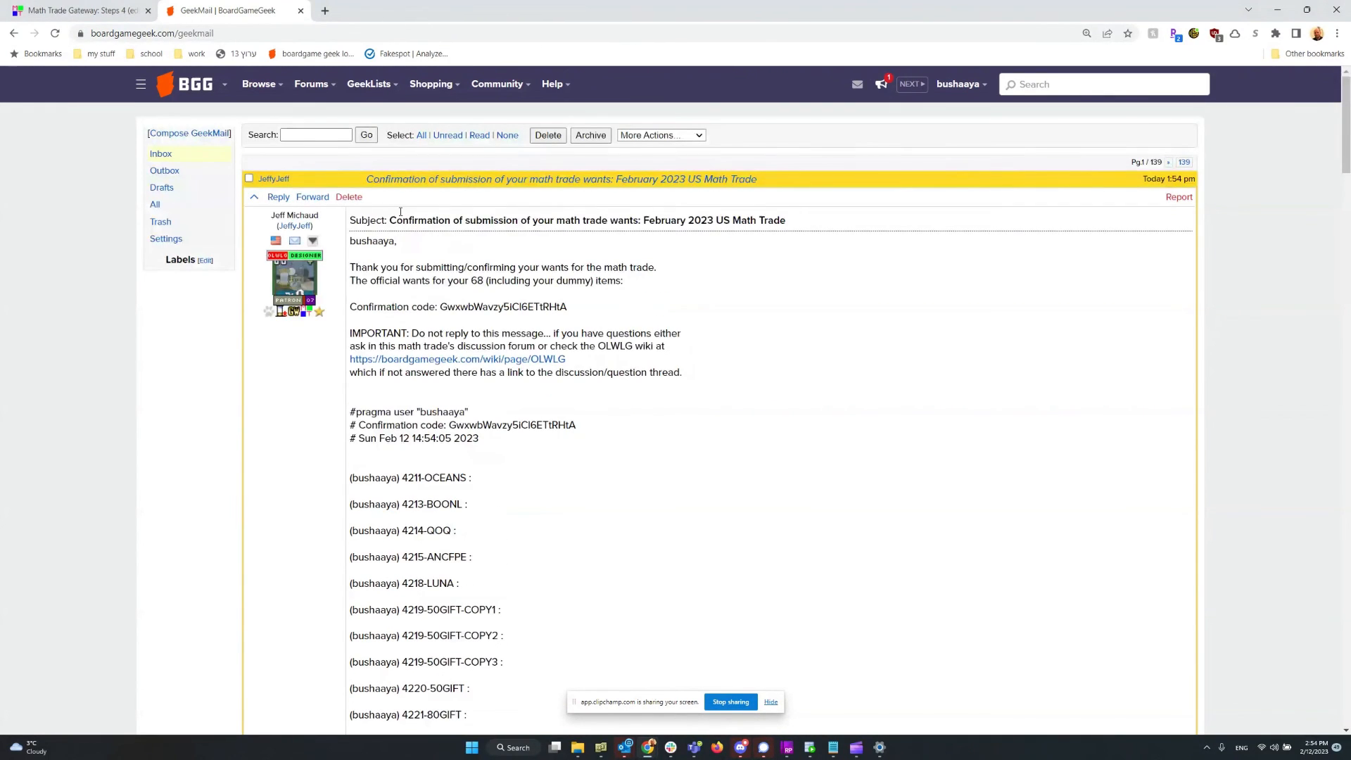
Return to the math trade site's home page and reopen the February 2023 US Math Trade wants table to view its checked cells.
left_click(77, 9)
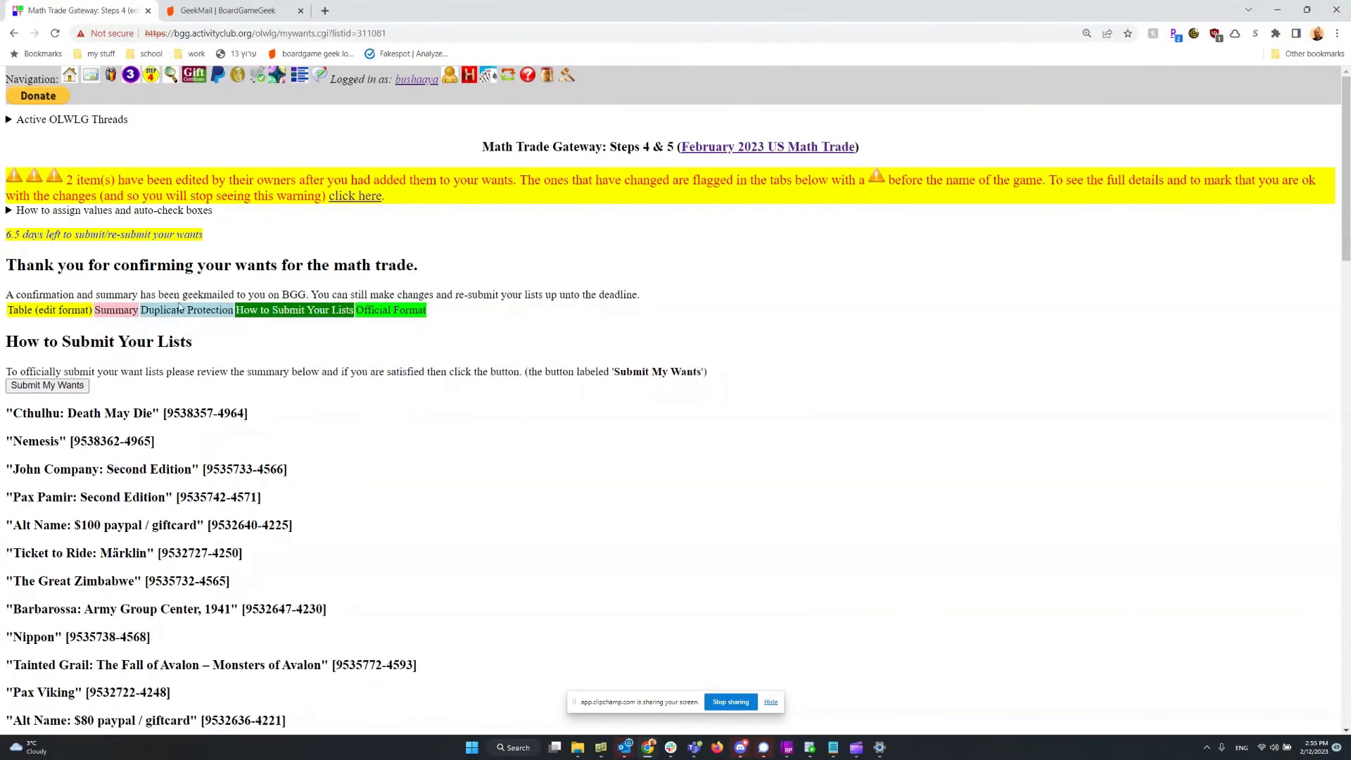
left_click(71, 77)
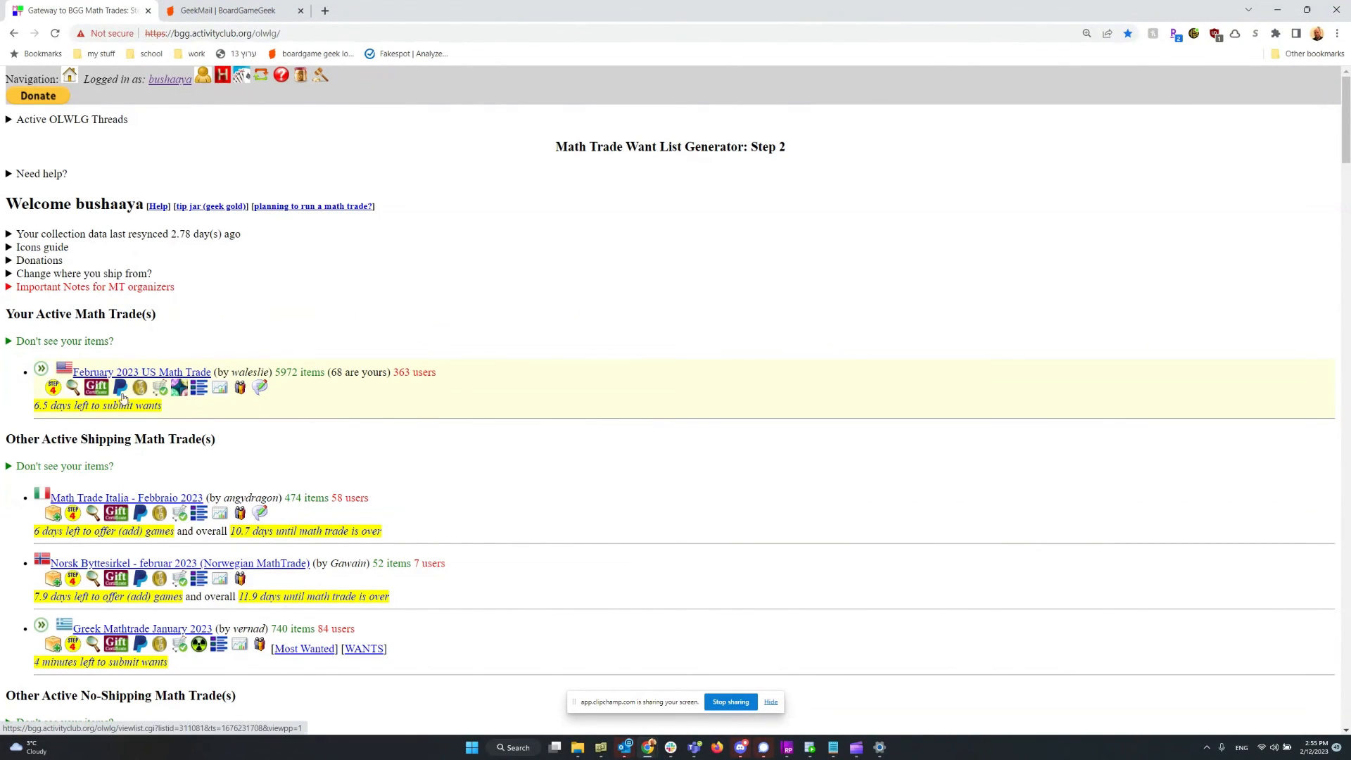
left_click(105, 372)
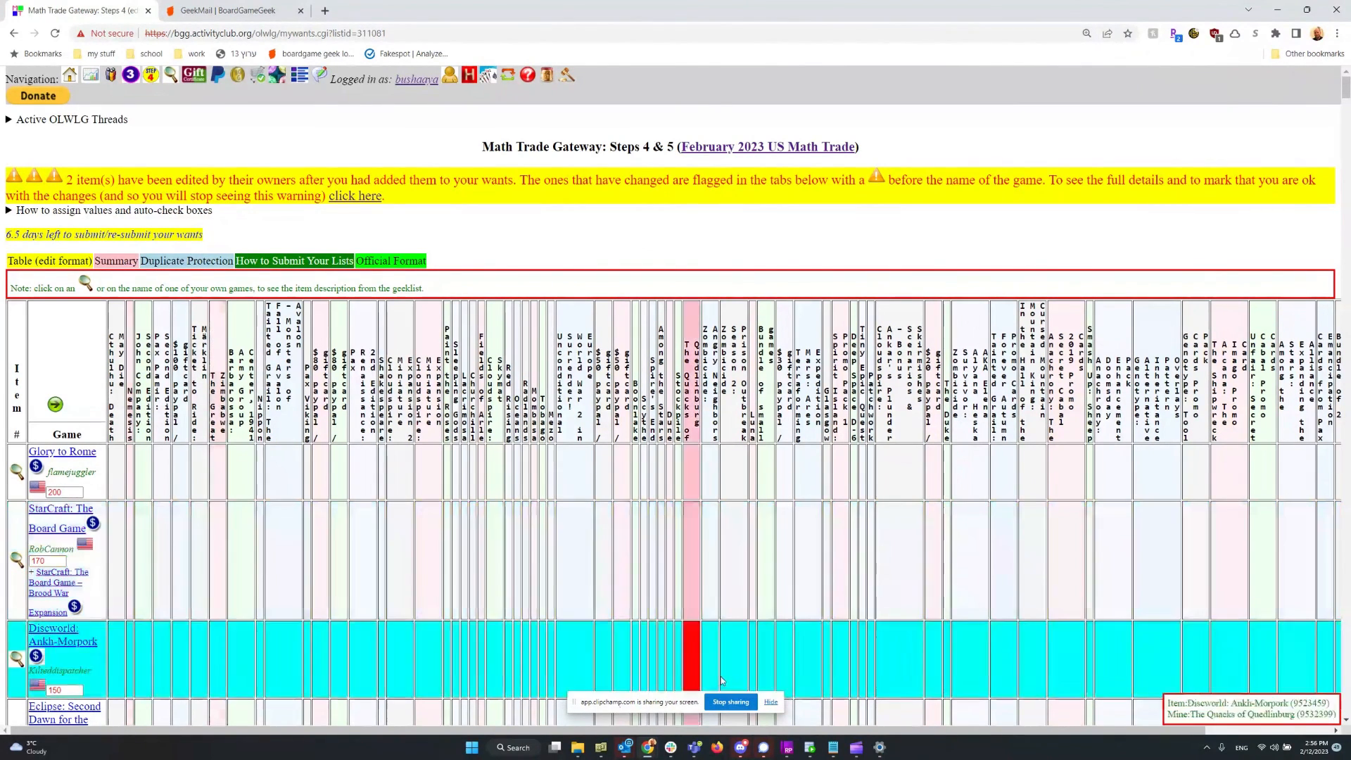
left_click_drag(561, 731, 689, 736)
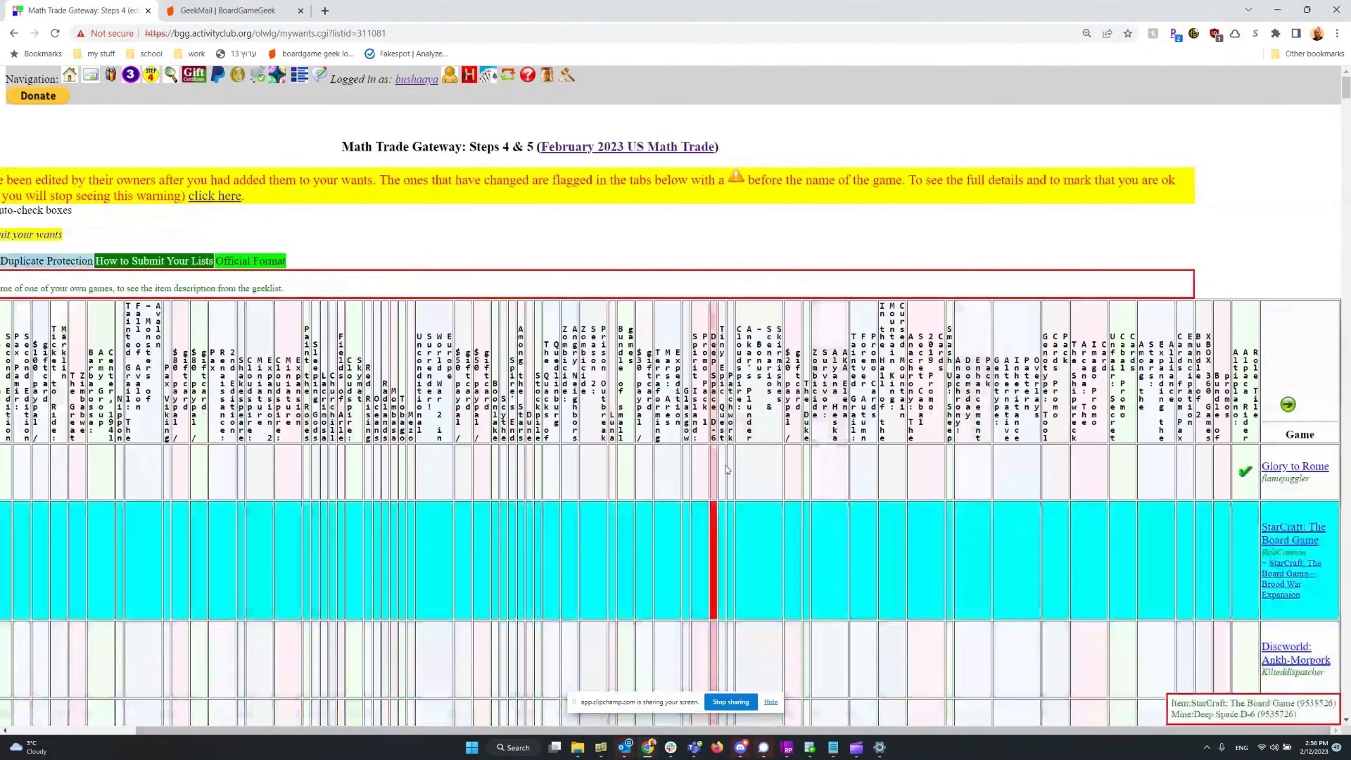